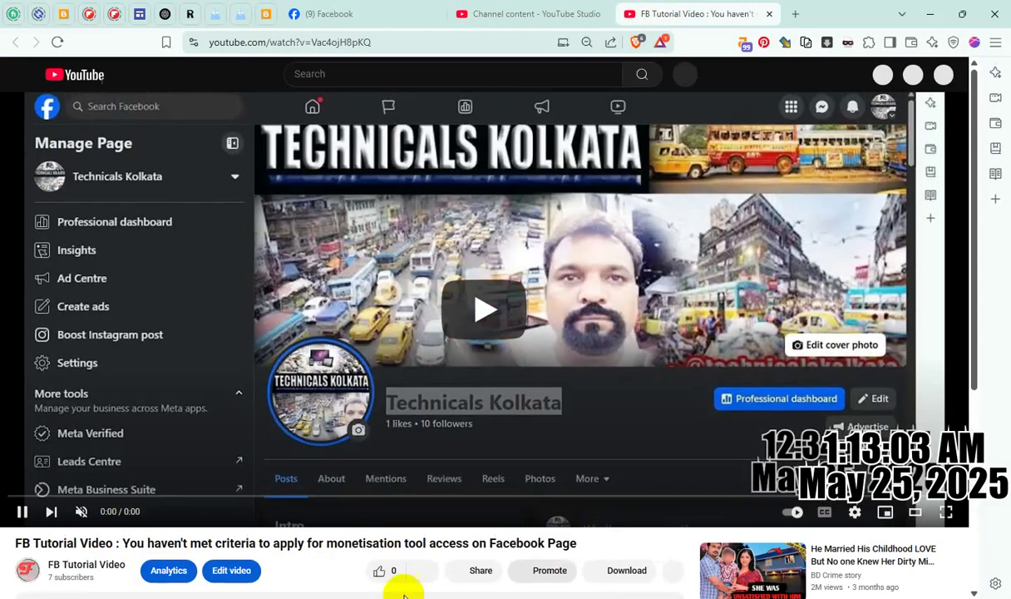
Step: Copy the title "You haven't met criteria to apply for monetisation tool access on Facebook Page" and share the video to Blogger as a new post
drag(123, 543, 590, 536)
key(ctrl+c)
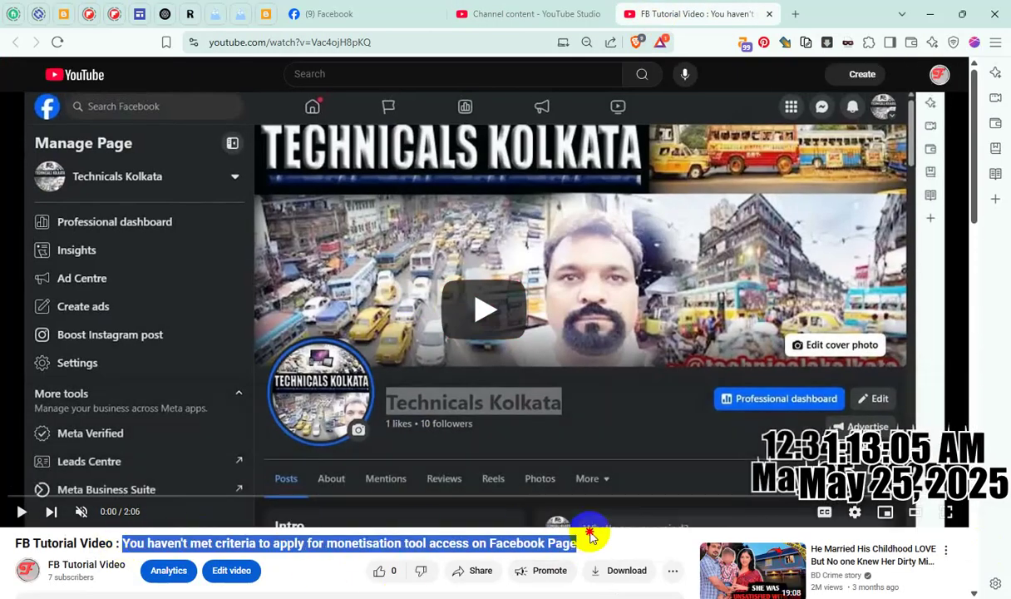
click(479, 570)
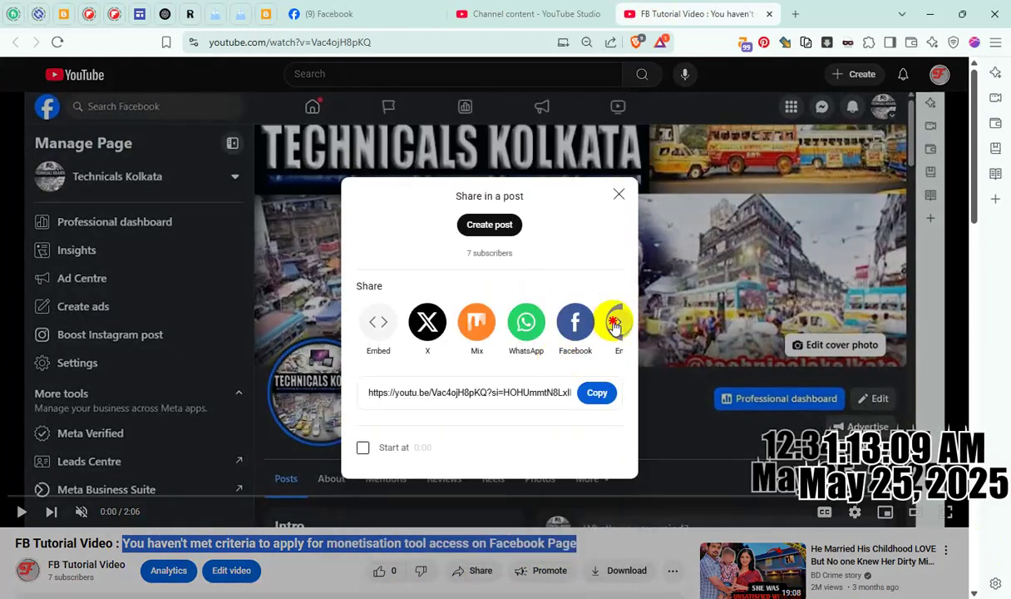
click(615, 324)
click(615, 323)
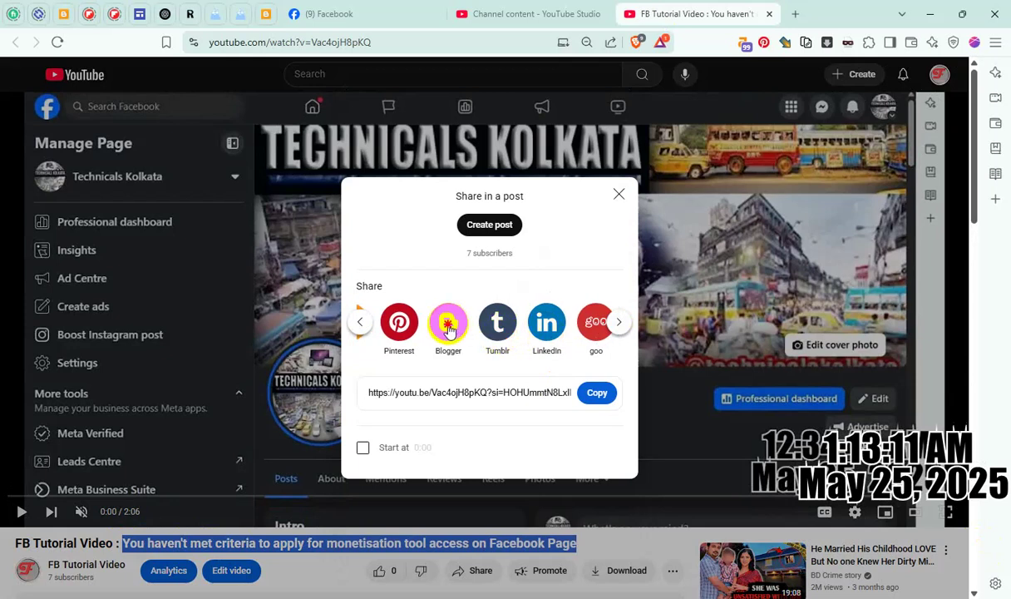
click(448, 326)
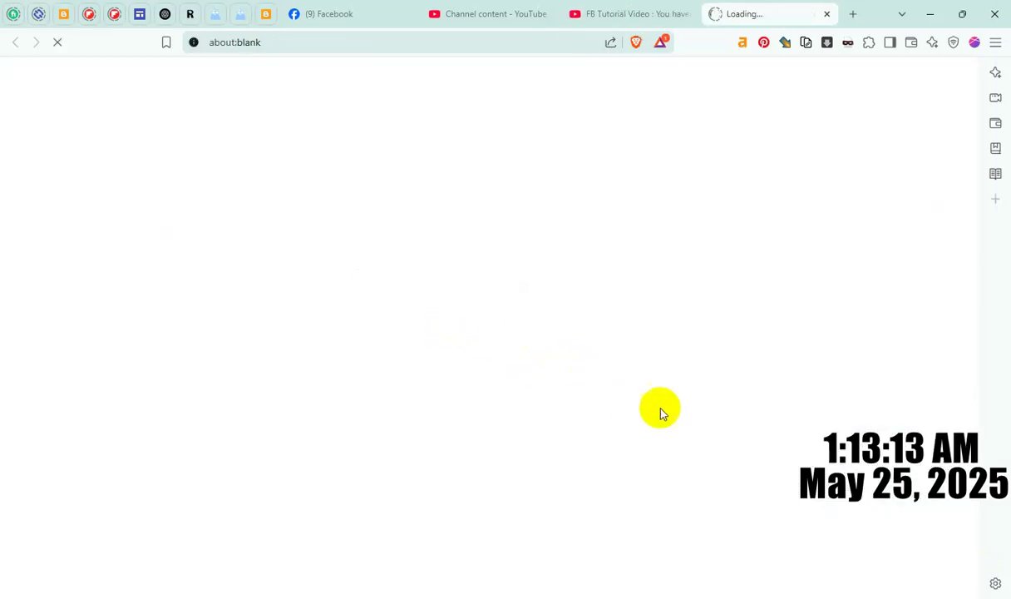
scroll(499, 457, down, 2)
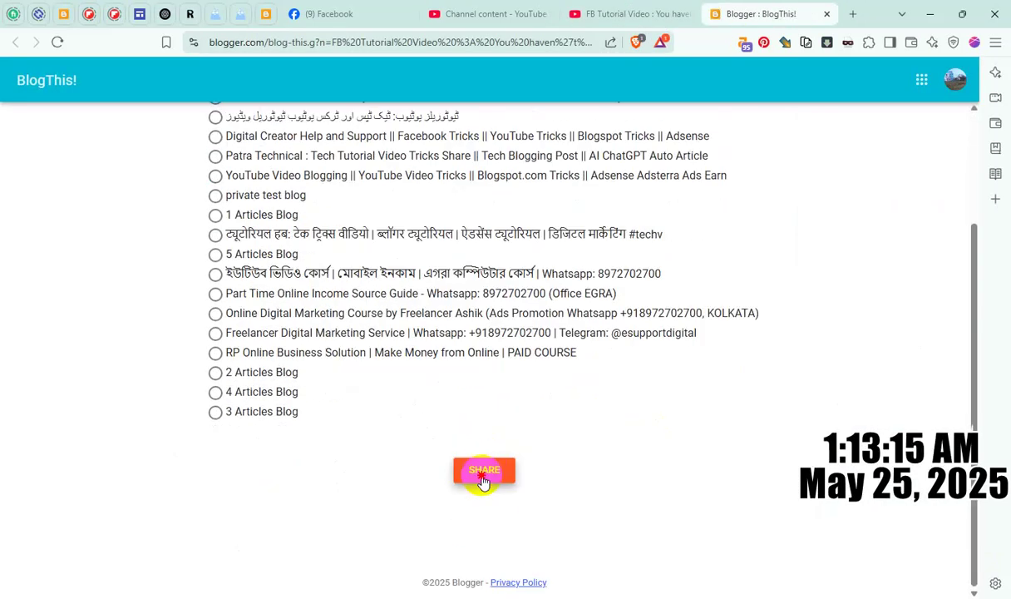
click(483, 477)
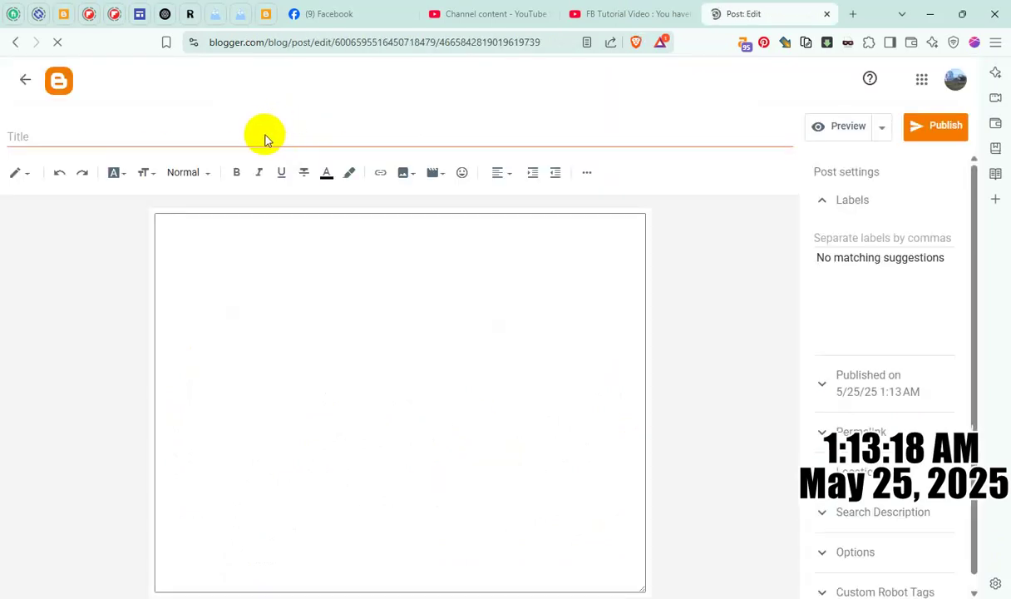
Step: Replace the post title with the copied title and centre-align the embedded video
click(265, 136)
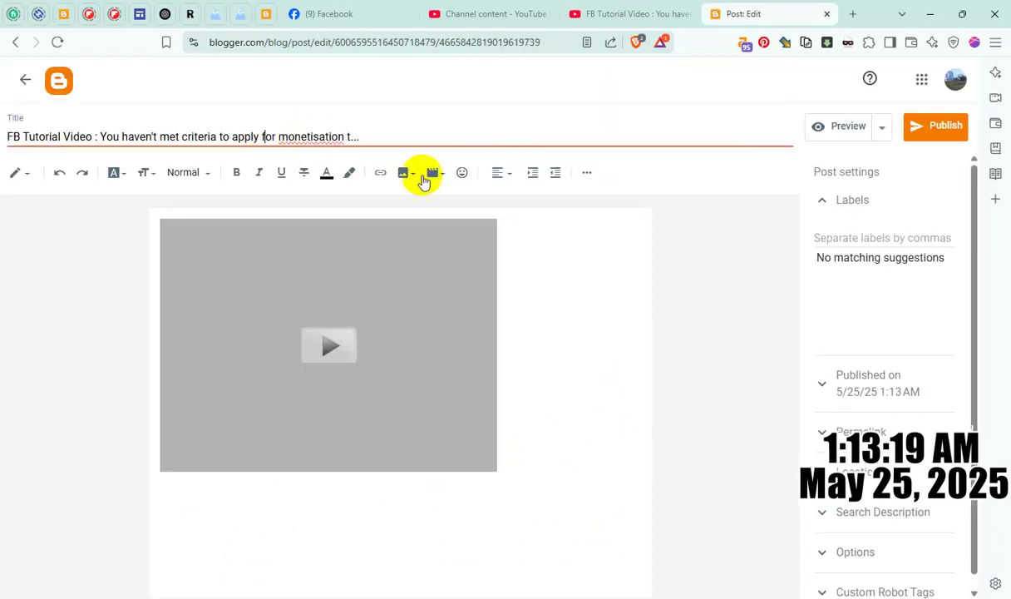
key(ctrl+a)
key(ctrl+v)
click(501, 173)
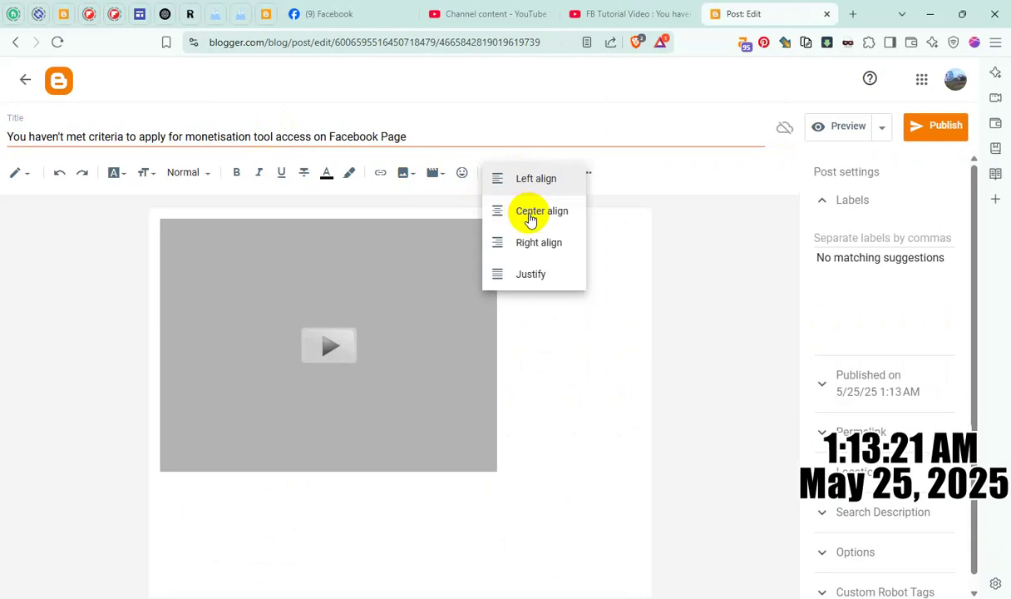
click(531, 217)
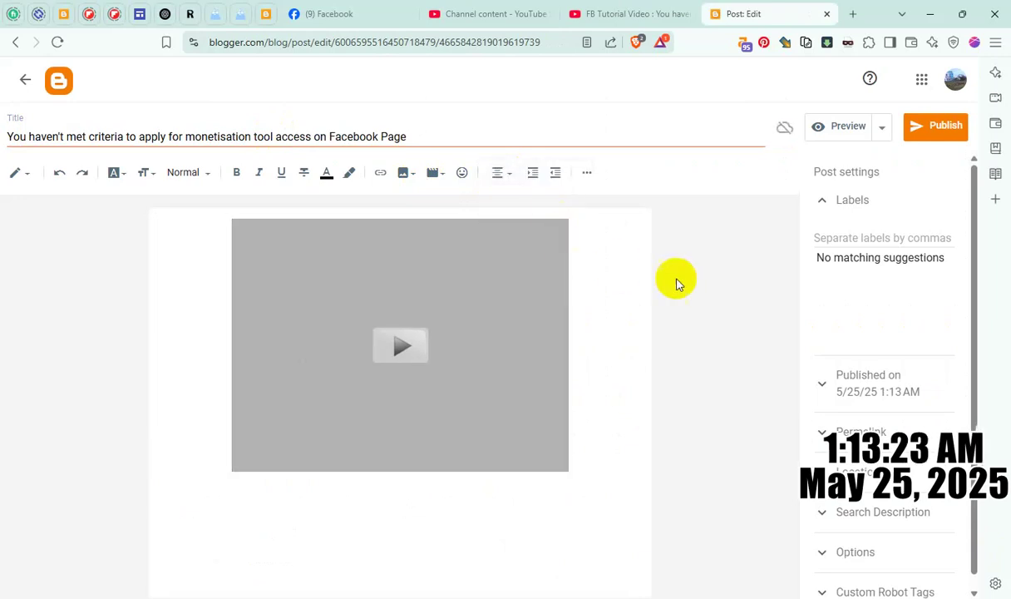
Step: Add "ads" lines above and below the video, followed by the copied title as a heading between a row of f's and a row of s's
key(Return)
click(608, 337)
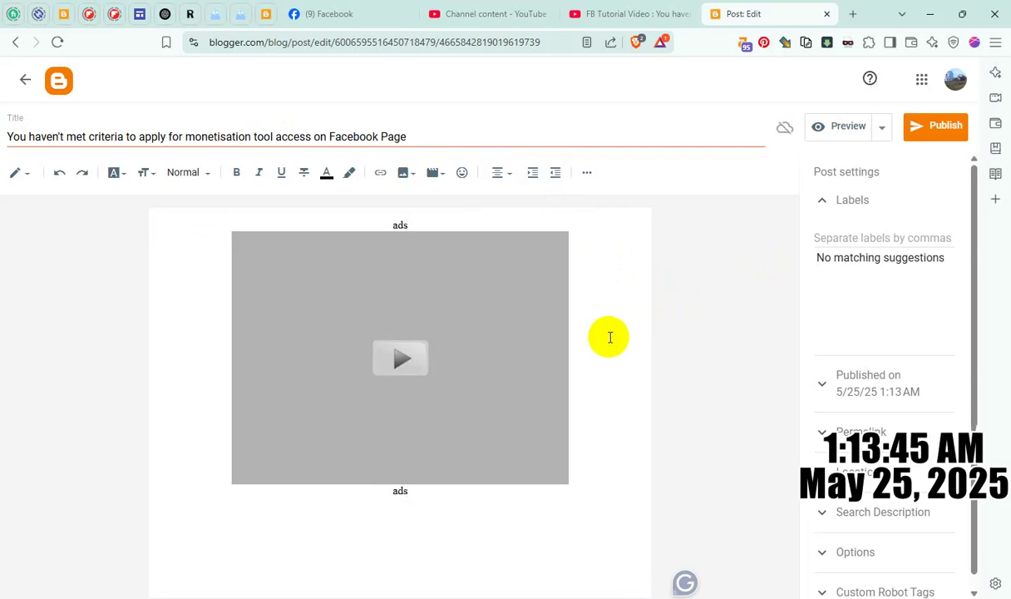
text(fffffffffffff)
key(Return)
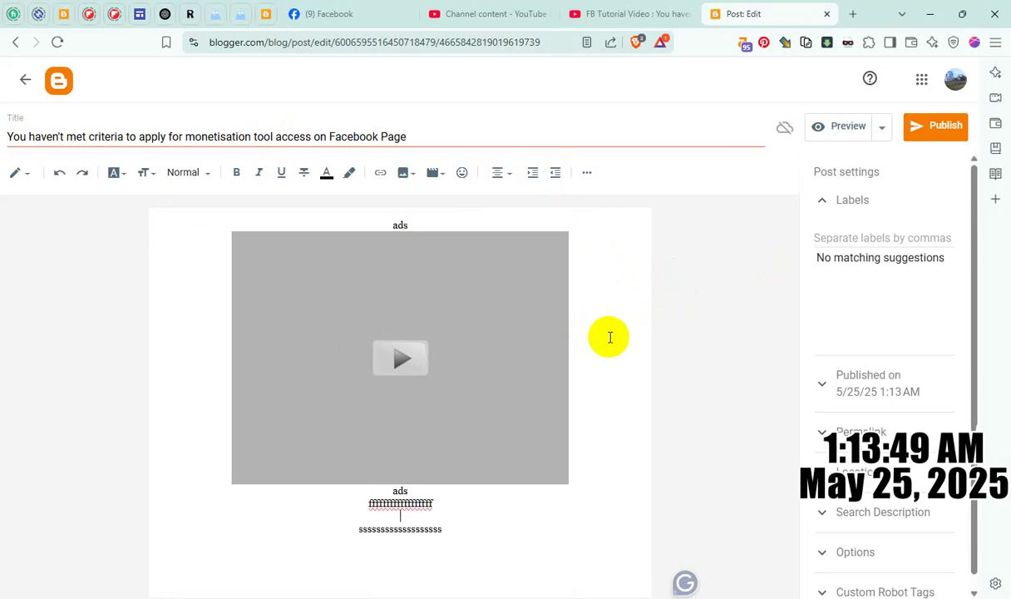
key(ctrl+v)
Step: Fill in the post's search description with the copied title
click(879, 513)
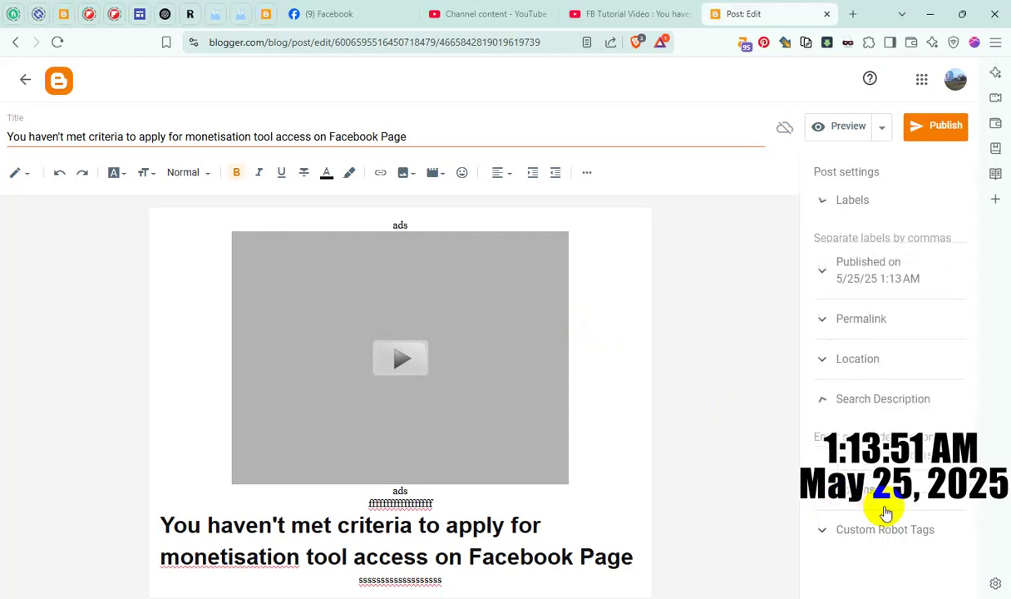
click(862, 413)
key(ctrl+v)
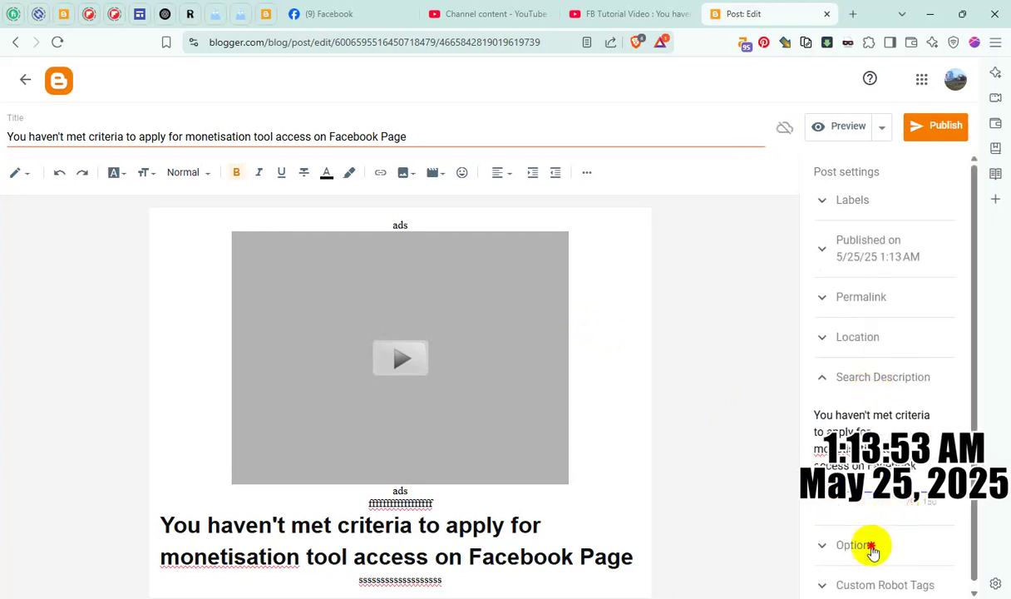
Step: Set reader comments to "Do not allow, hide existing" and publish the post to the blog
click(871, 543)
click(862, 503)
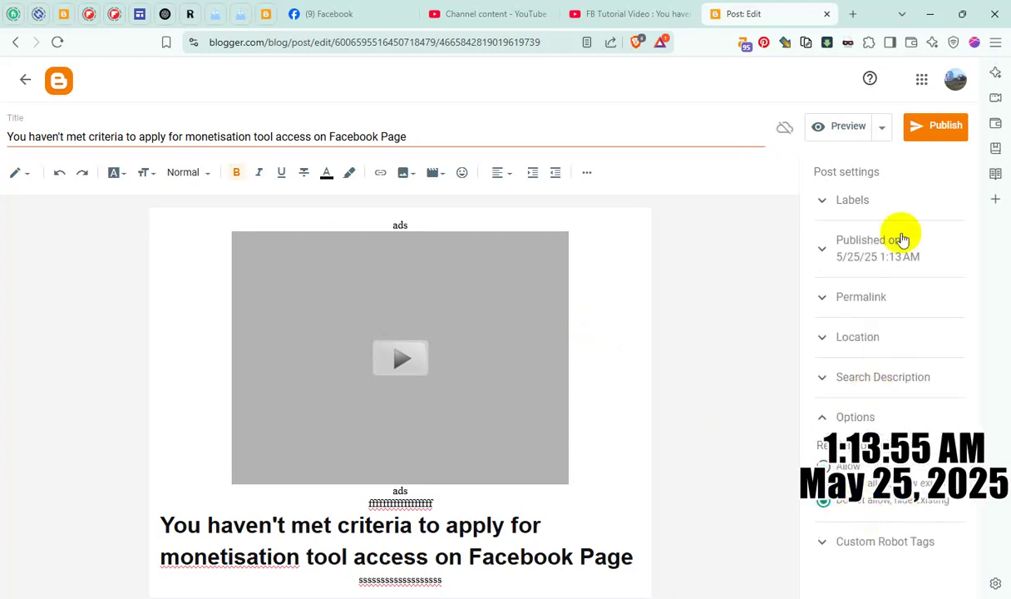
click(940, 127)
click(545, 362)
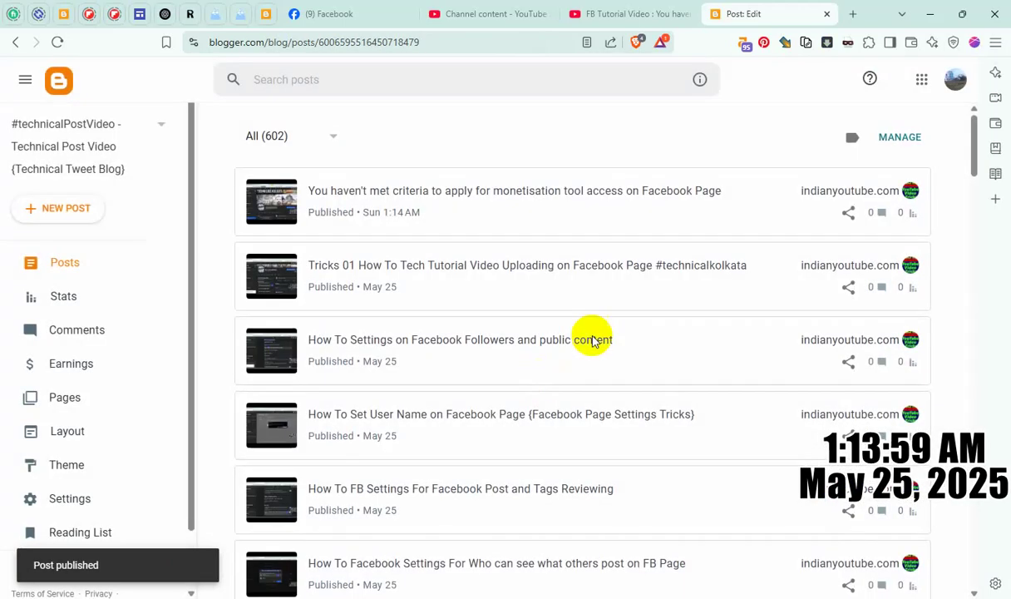
Step: View the newly published post on the blog, check its embedded video and text, and close it
click(879, 199)
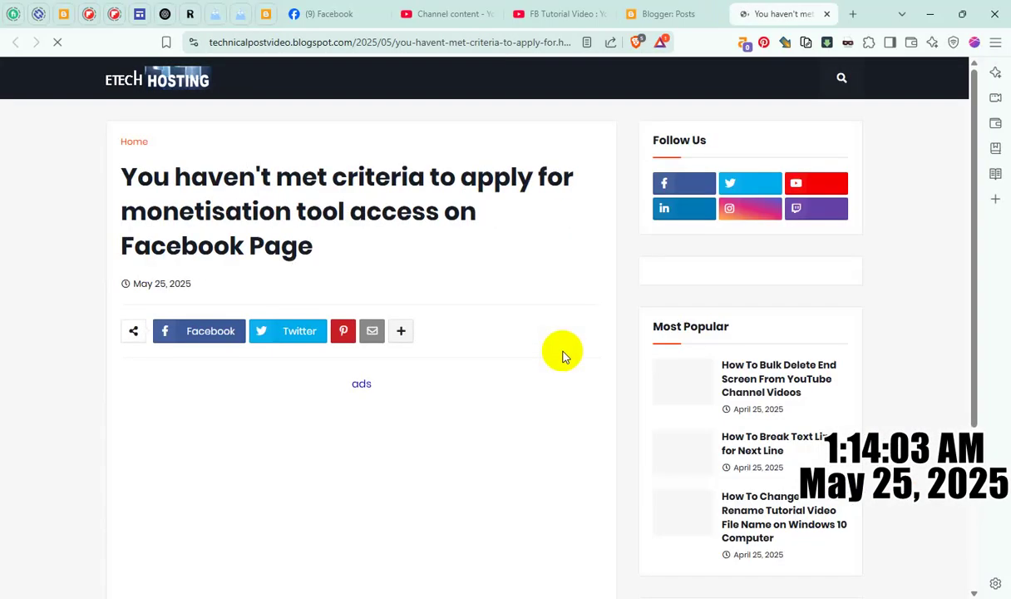
scroll(445, 381, down, 5)
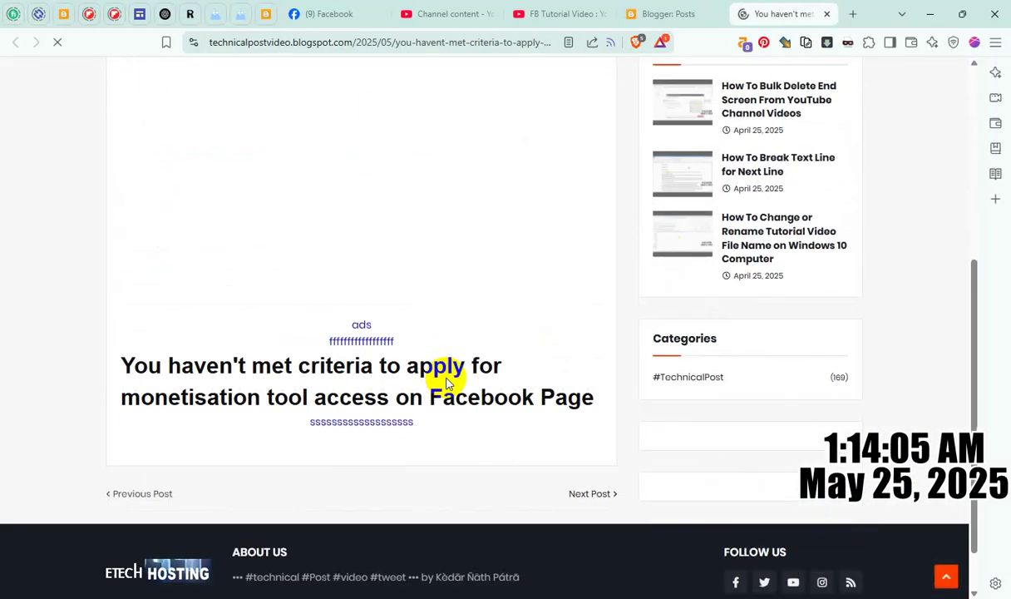
scroll(445, 381, up, 2)
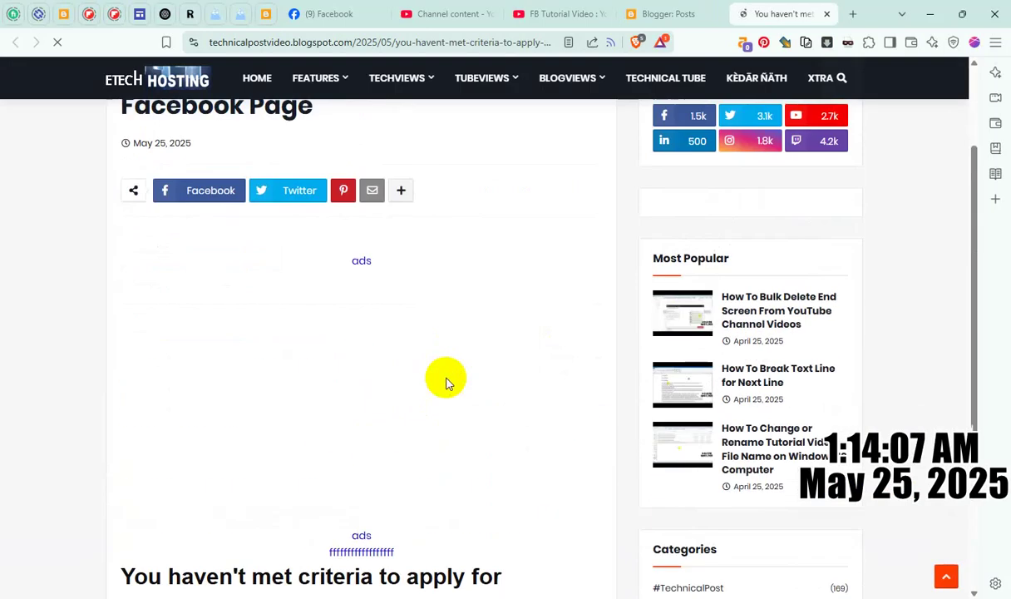
scroll(446, 380, down, 2)
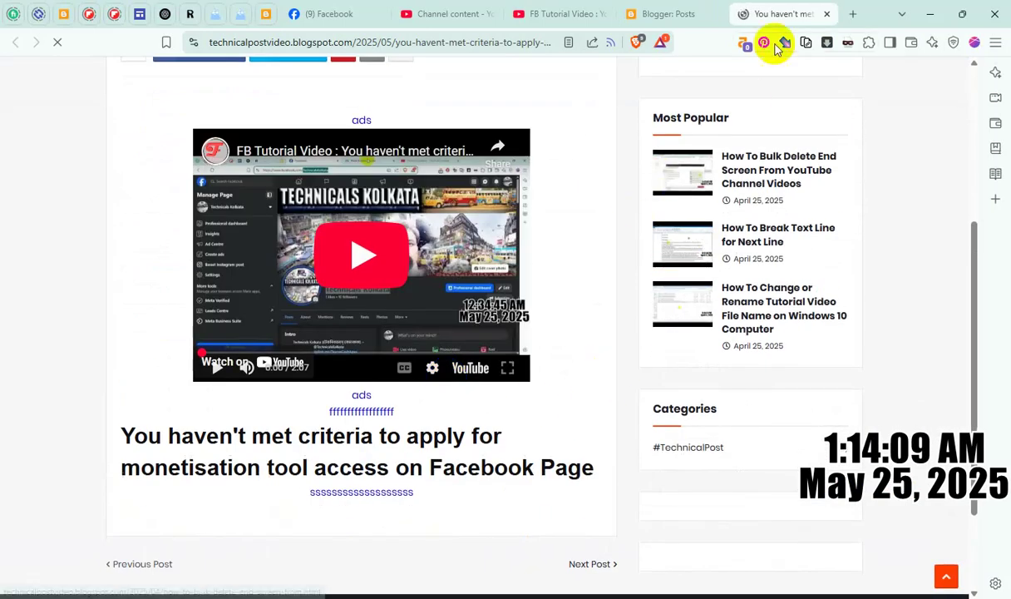
click(827, 13)
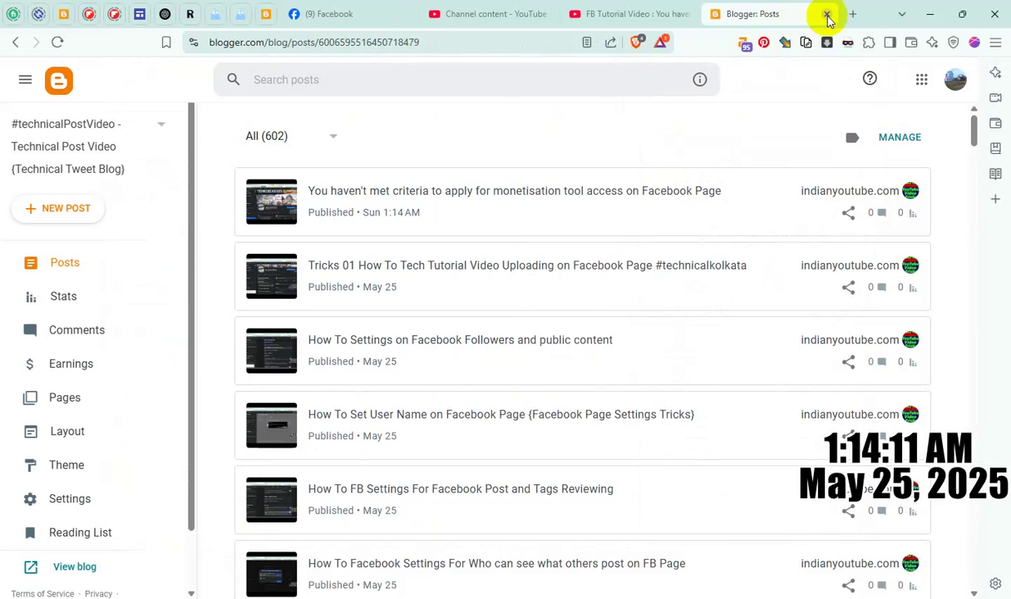
Step: Return to the YouTube Studio video list, mark the "How To Add WhatsApp Channel Link" video and open it on YouTube
click(826, 14)
click(770, 15)
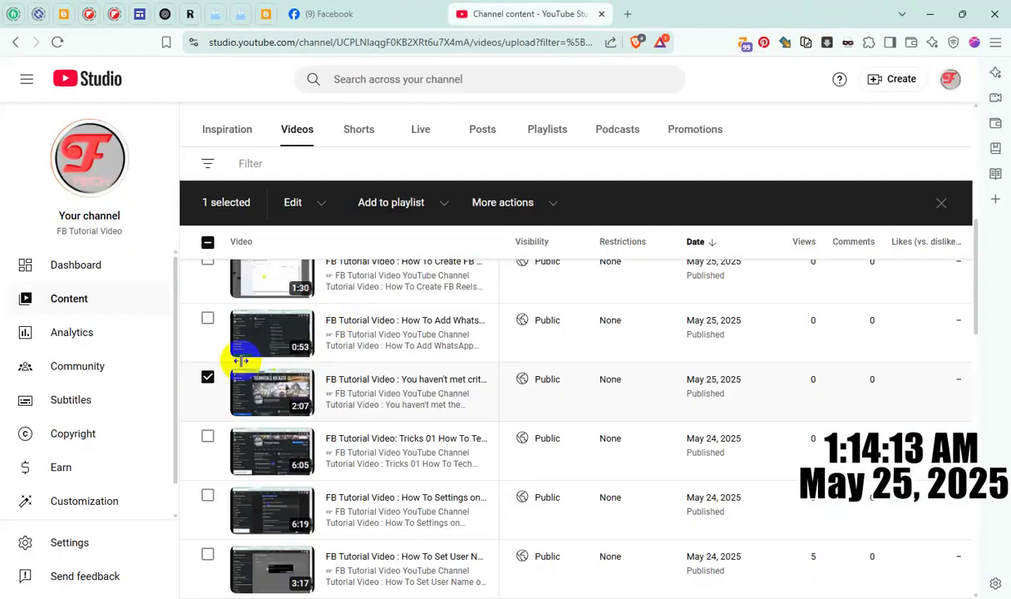
click(208, 320)
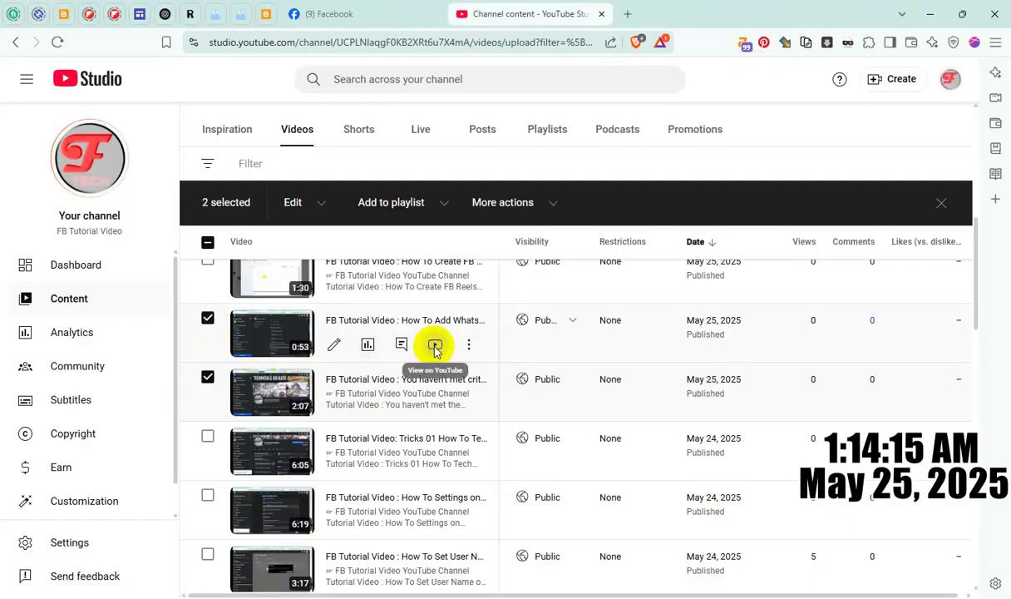
click(435, 345)
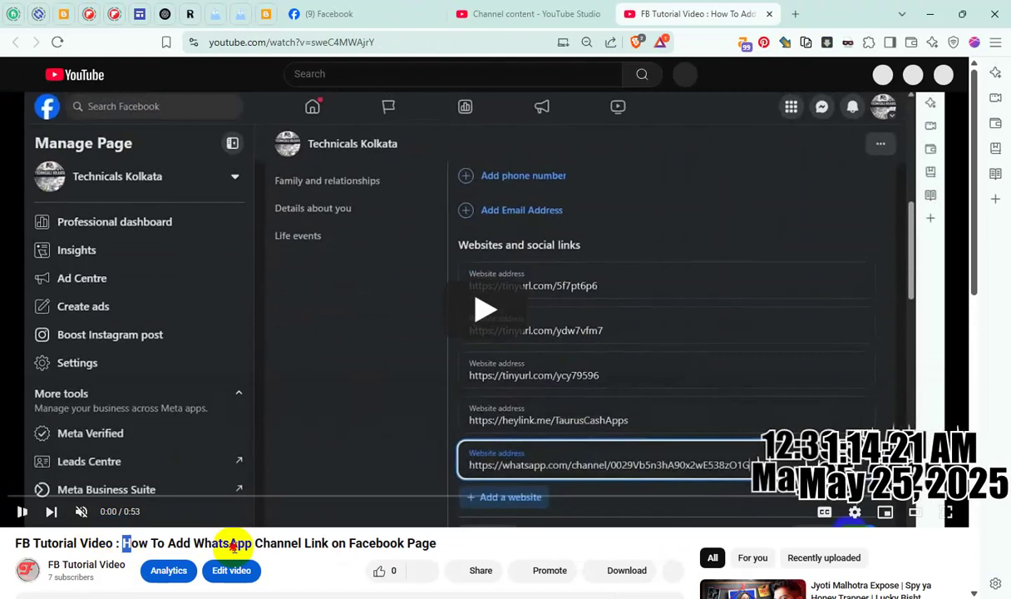
Step: Copy the title "How To Add WhatsApp Channel Link on Facebook Page" and share that video to Blogger as a new post
drag(233, 545, 459, 549)
key(ctrl+c)
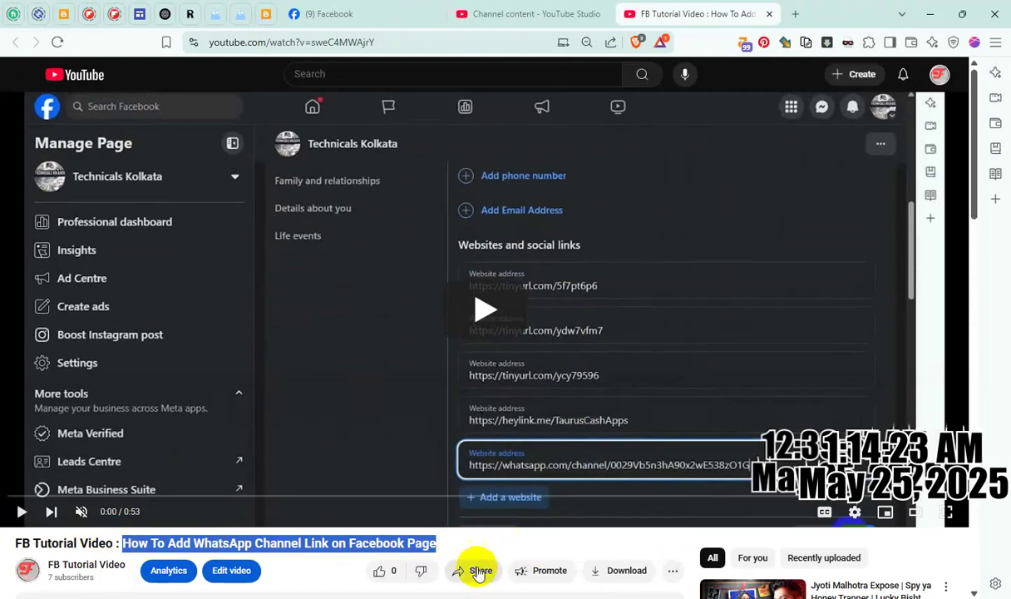
click(479, 571)
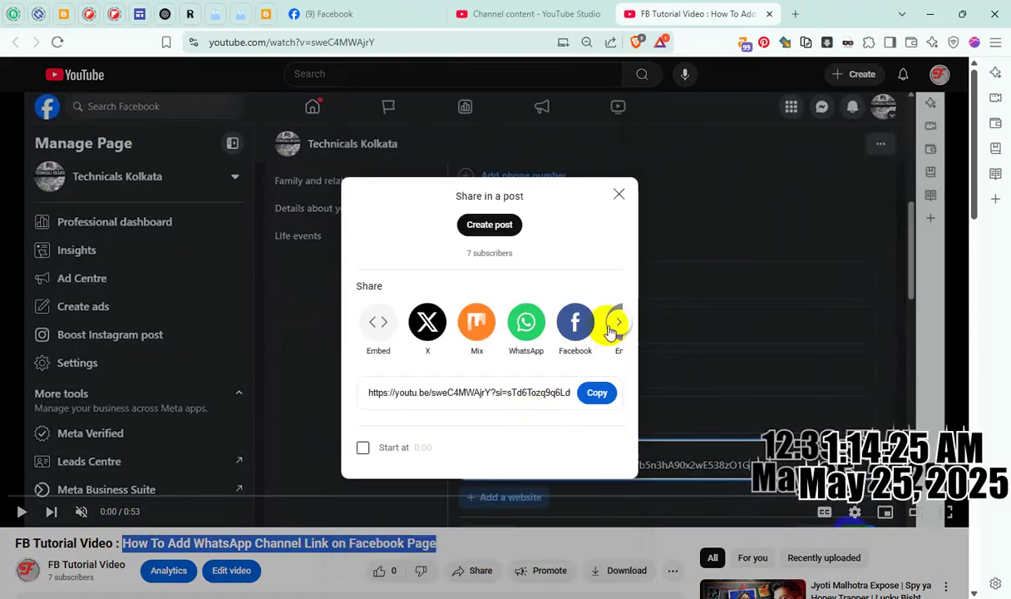
click(619, 322)
click(618, 323)
click(619, 323)
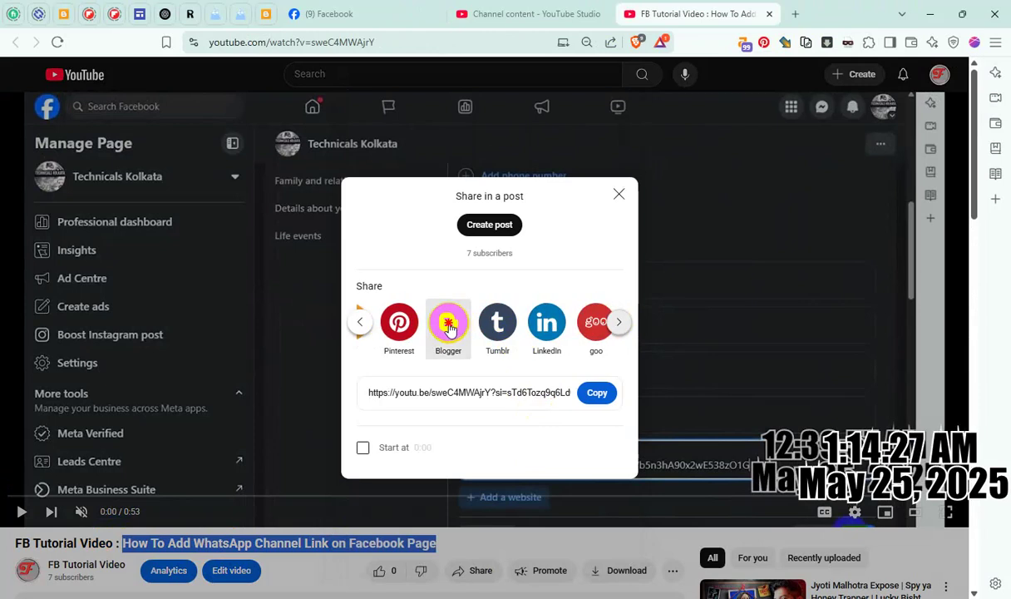
click(448, 325)
scroll(466, 416, down, 2)
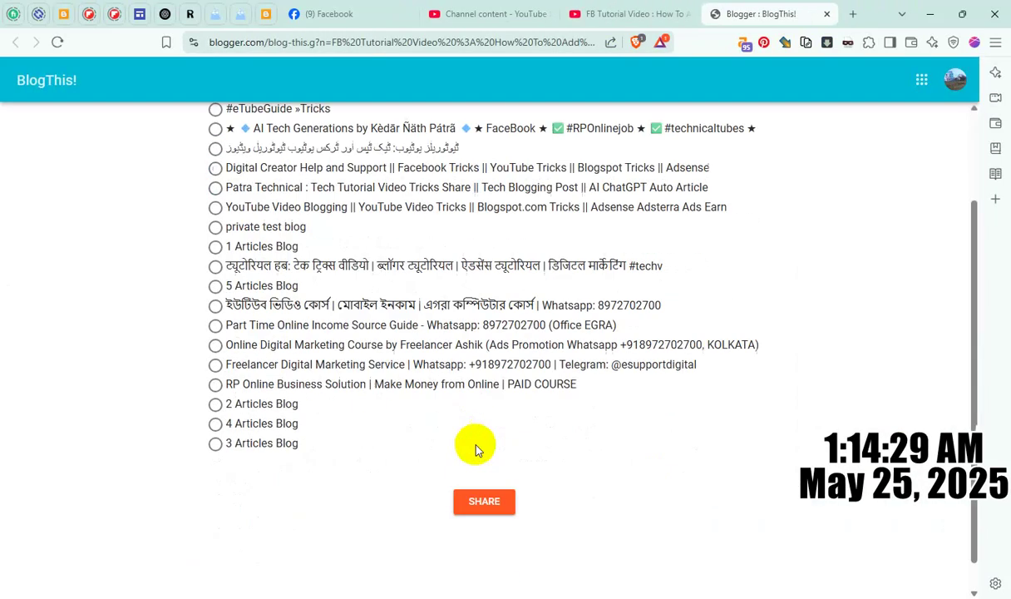
click(481, 471)
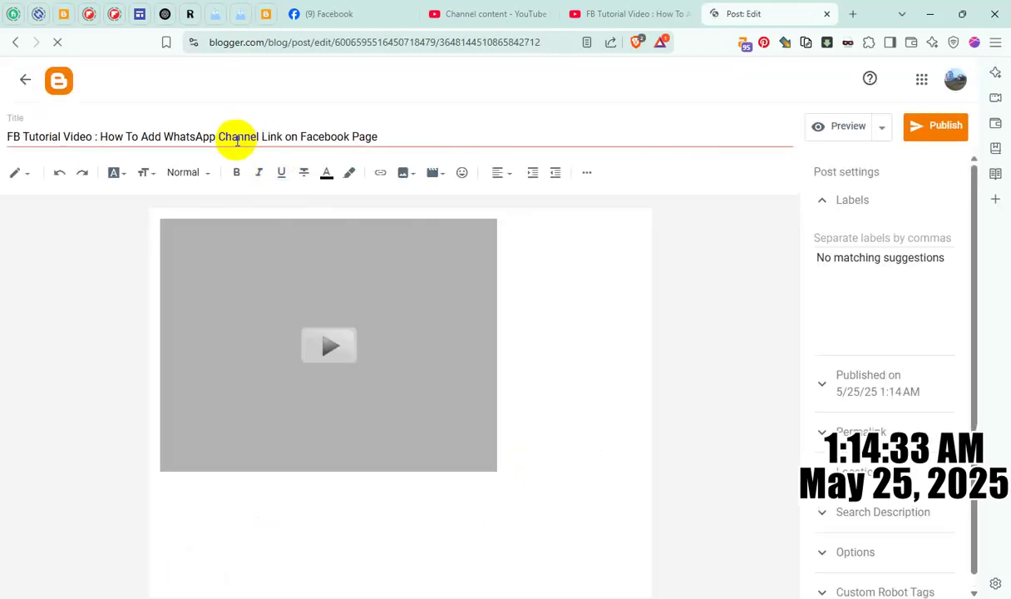
Step: Set the post title to "How To Add WhatsApp Channel Link on Facebook Page" and centre-align the embedded video
click(238, 140)
key(ctrl+a)
key(ctrl+v)
click(498, 176)
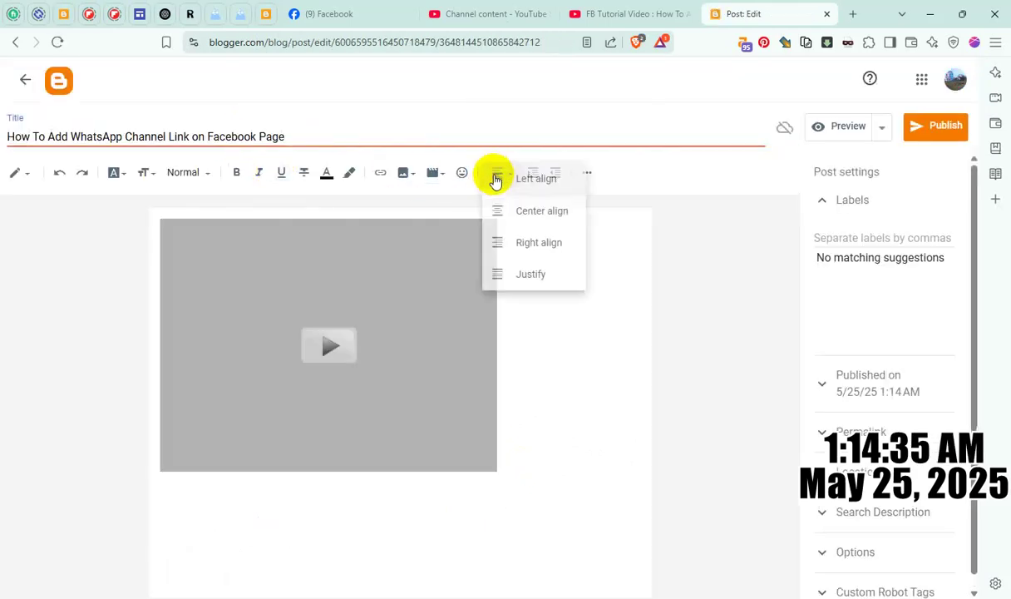
click(525, 211)
Step: Put "ads" lines around the video and add the copied WhatsApp title as a heading between rows of f's and s's
text(ads )
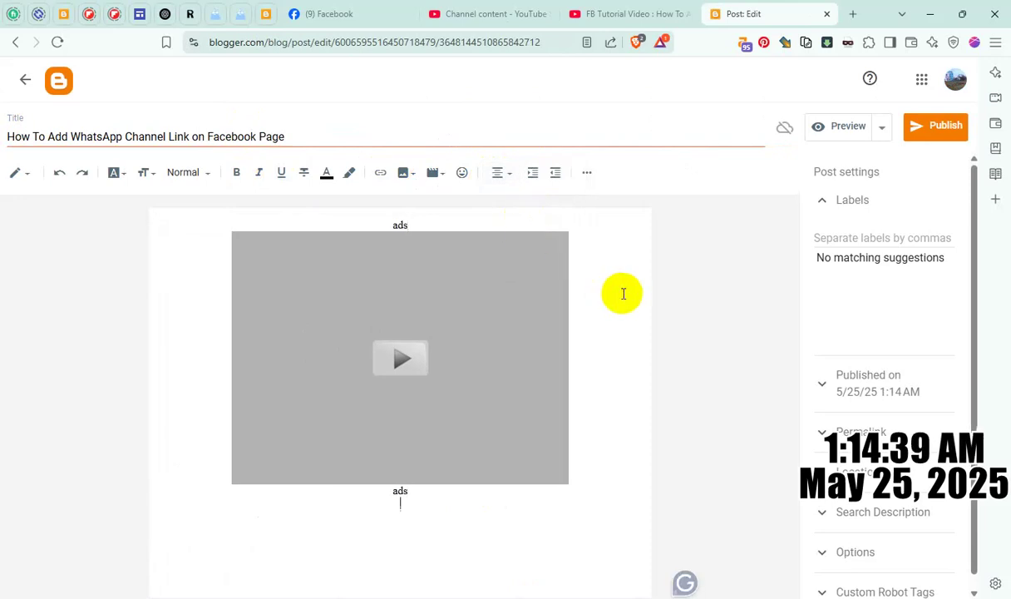
text(ffffffffff)
key(Return)
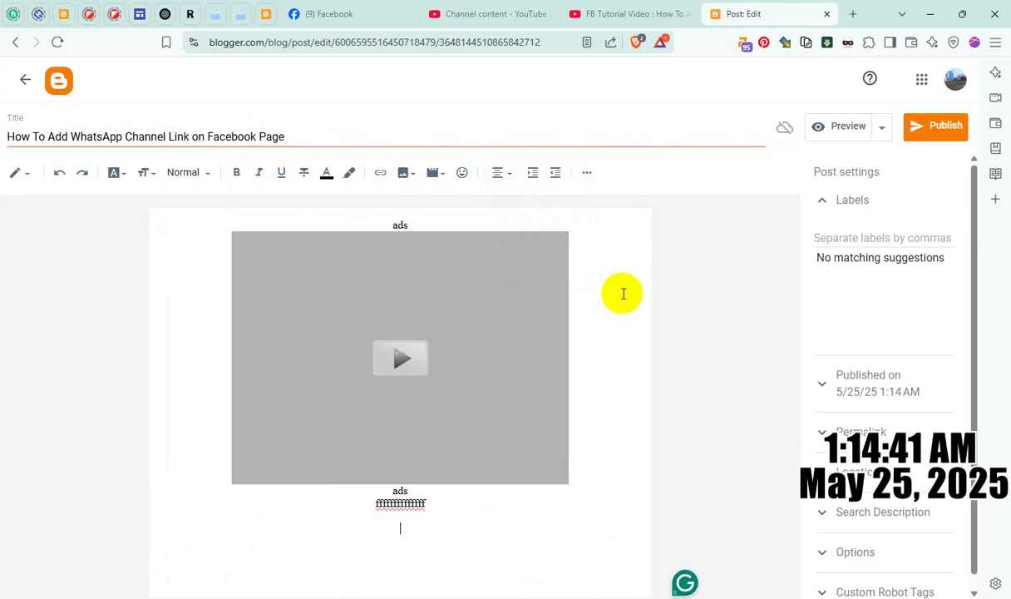
key(ctrl+v)
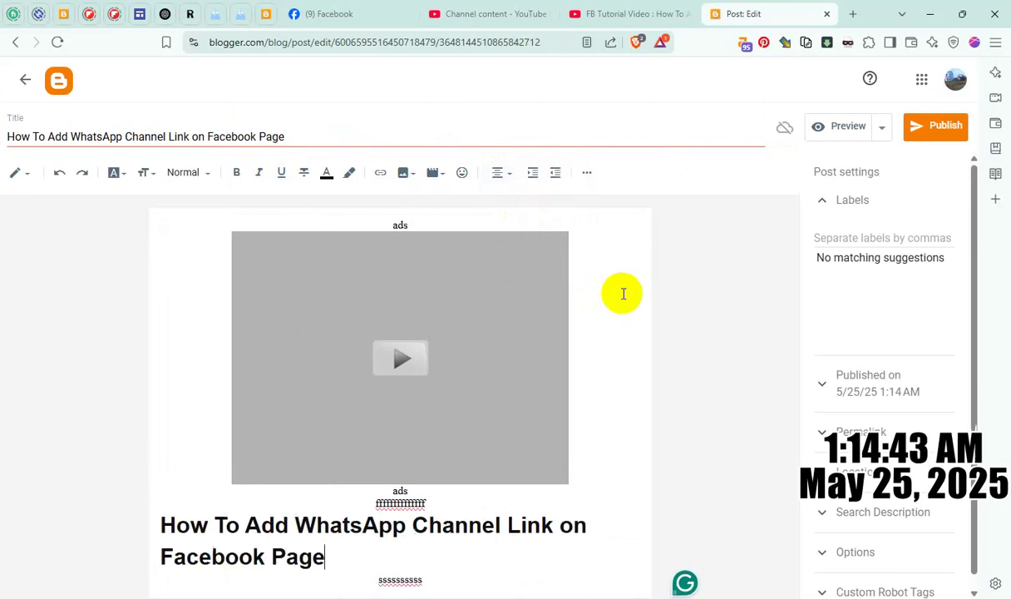
Step: Fill in the search description with "How To Add WhatsApp Channel Link on Facebook Page"
click(852, 509)
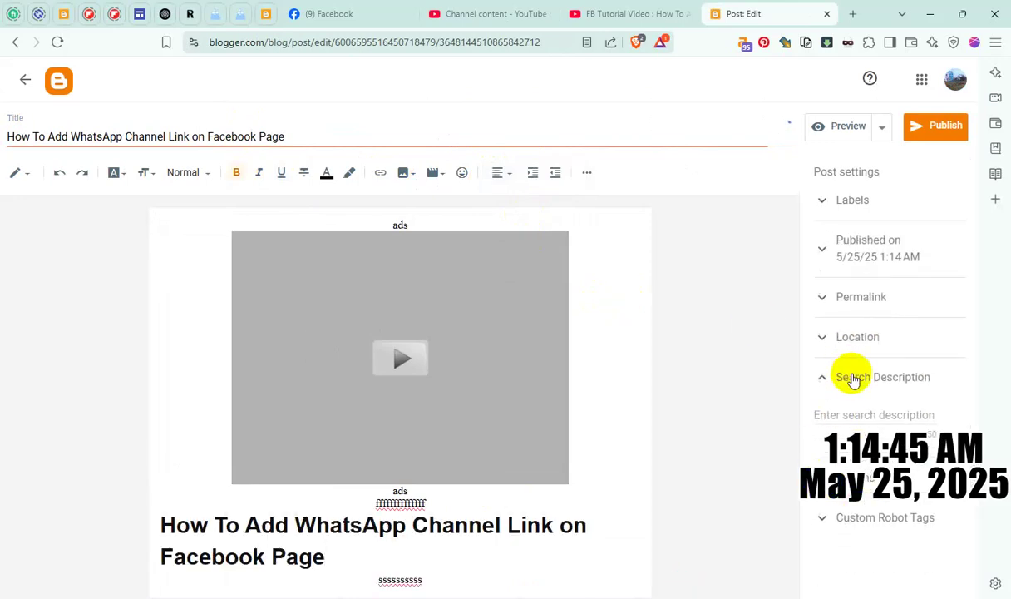
click(846, 411)
key(ctrl+v)
Step: Disallow reader comments with existing ones hidden, and publish the WhatsApp channel link post
click(853, 529)
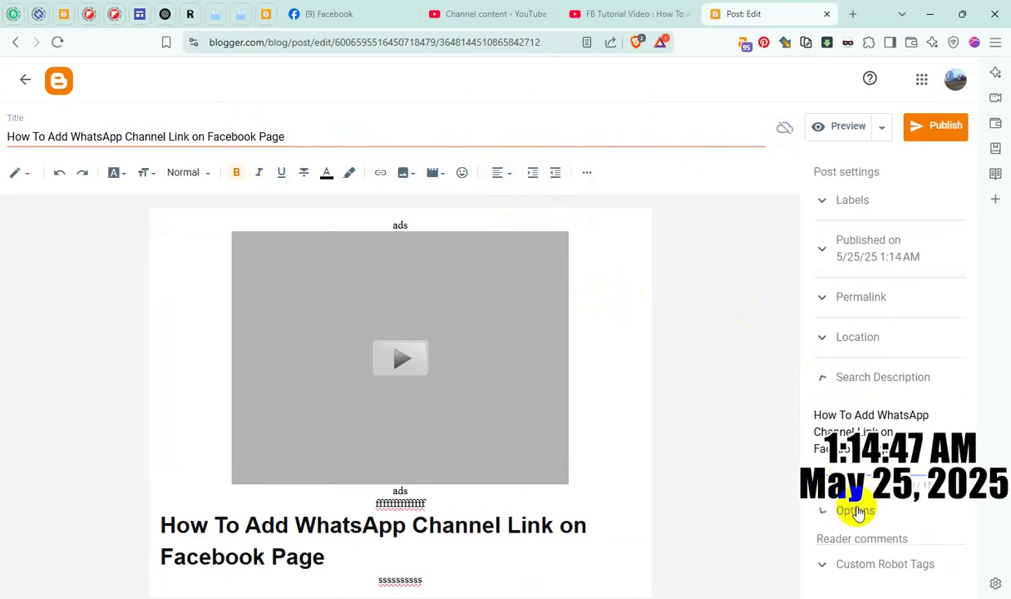
click(930, 129)
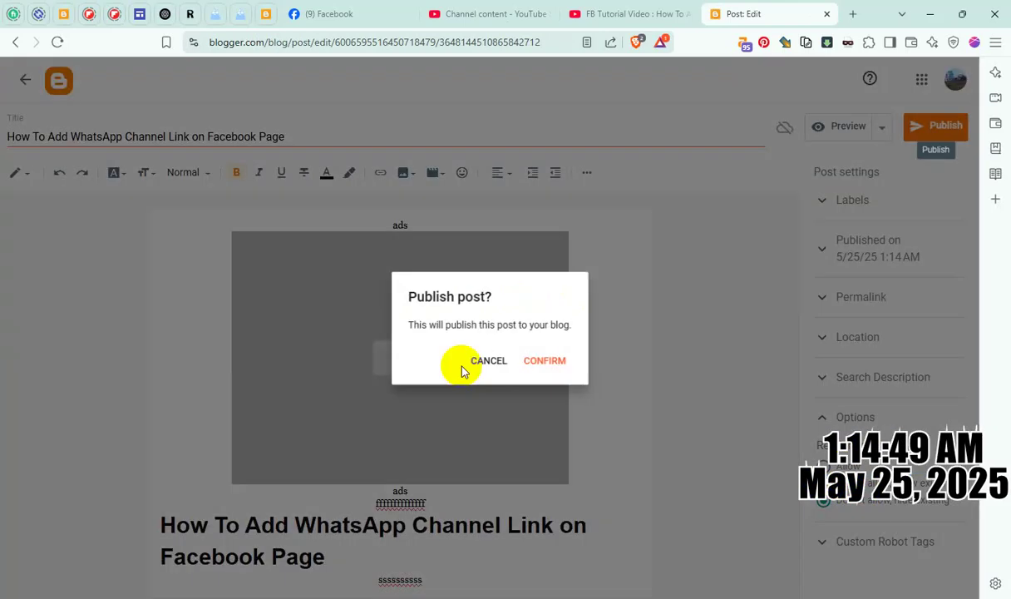
click(545, 359)
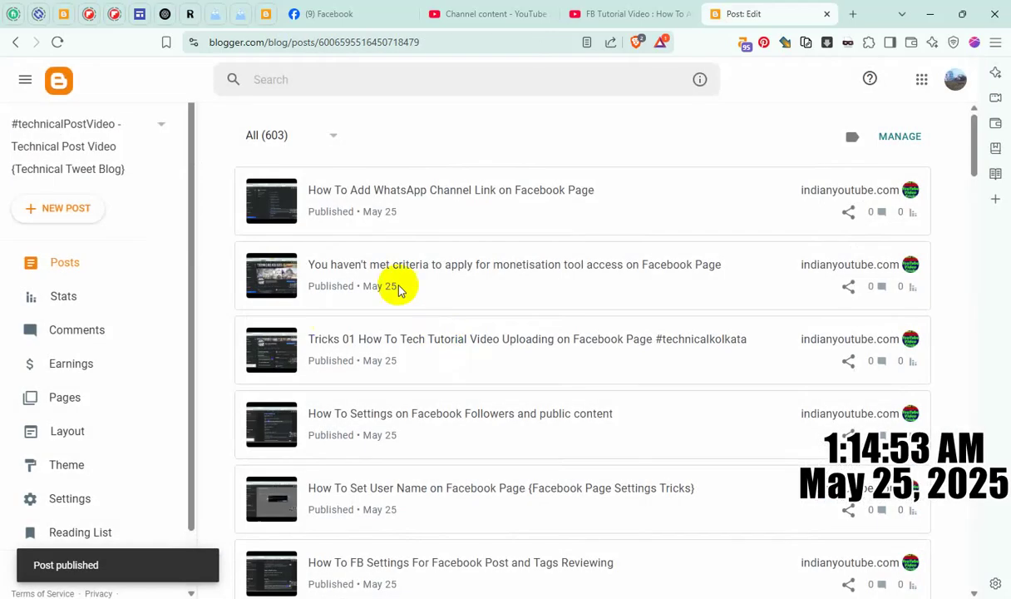
Step: View the published WhatsApp channel link post on the blog, then close it along with the post list and the shared video
mouse_move(891, 237)
click(879, 192)
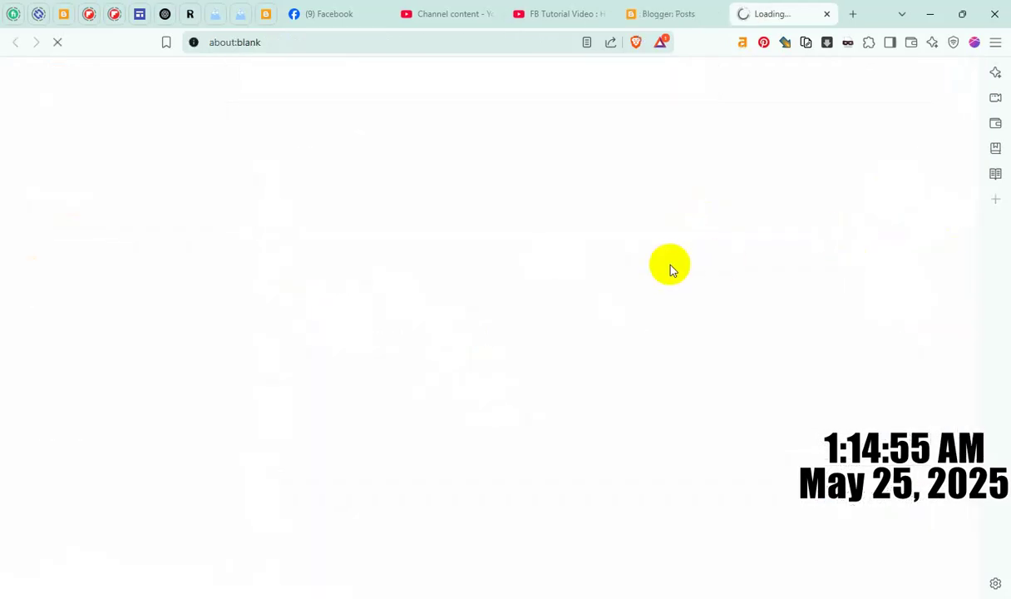
scroll(552, 321, down, 4)
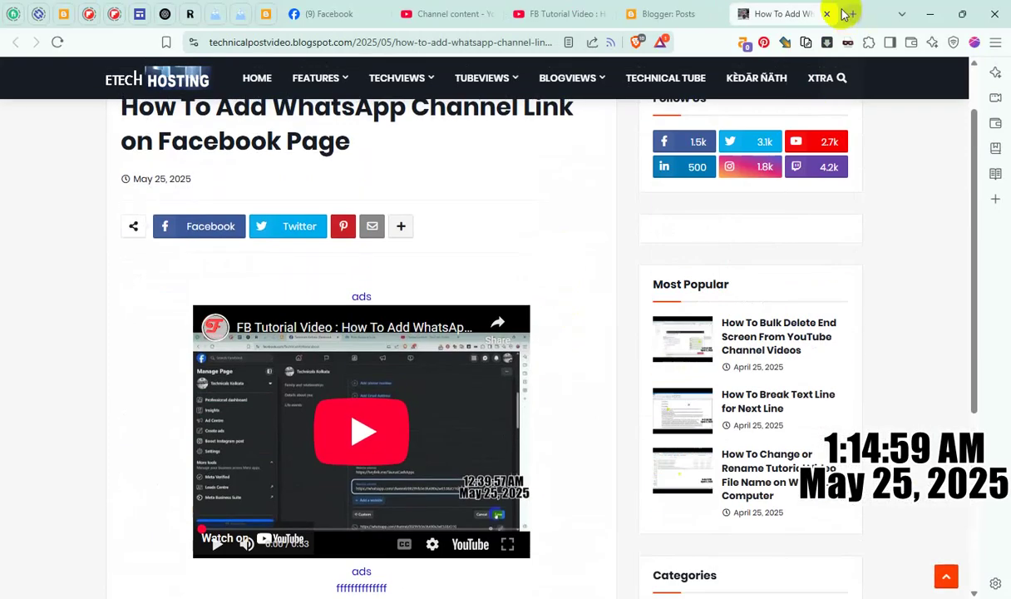
click(826, 15)
click(826, 16)
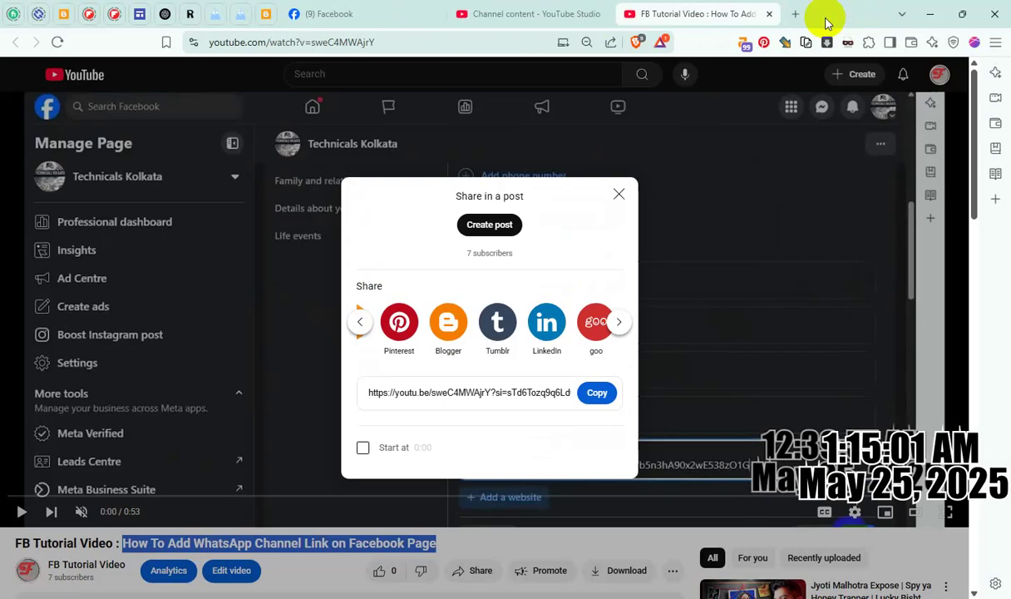
click(770, 14)
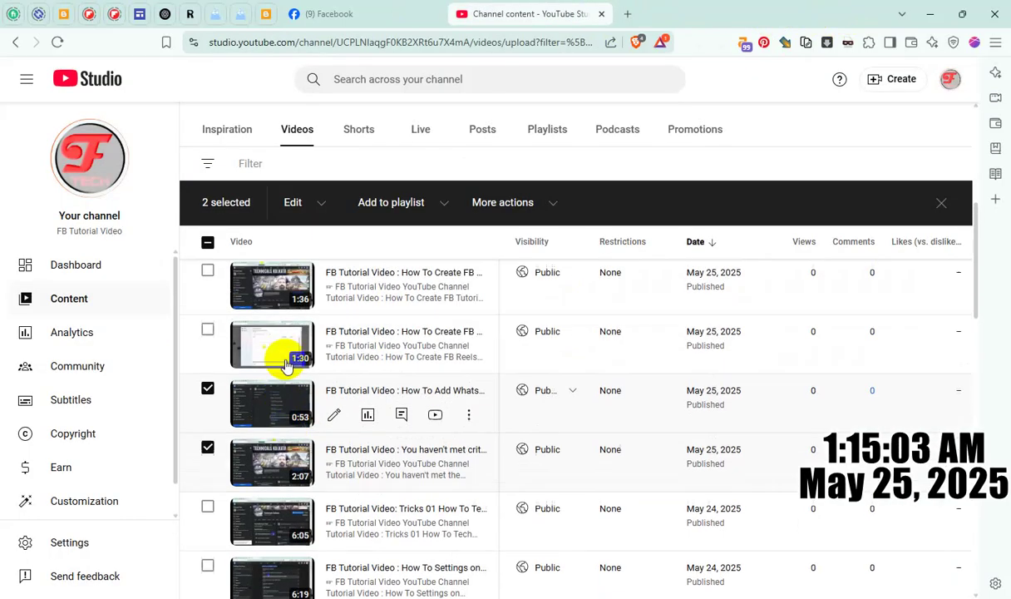
Step: Mark the 1:30 reels video in the channel content, open it on YouTube and copy "How To Create FB Reels Video Tutorial New Playlist on #TechnicalsKolkata FB Page"
click(208, 332)
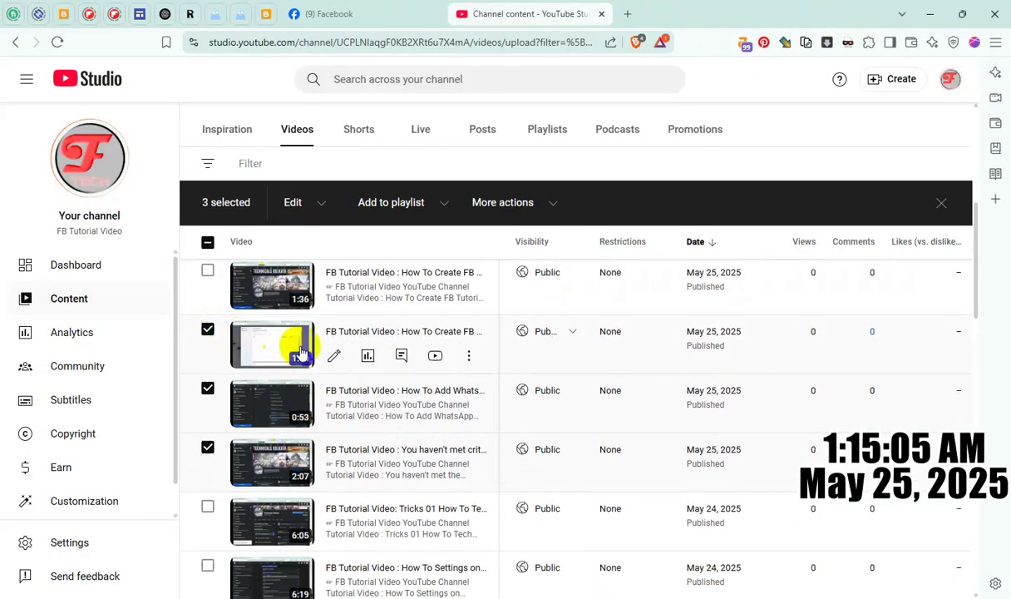
click(437, 356)
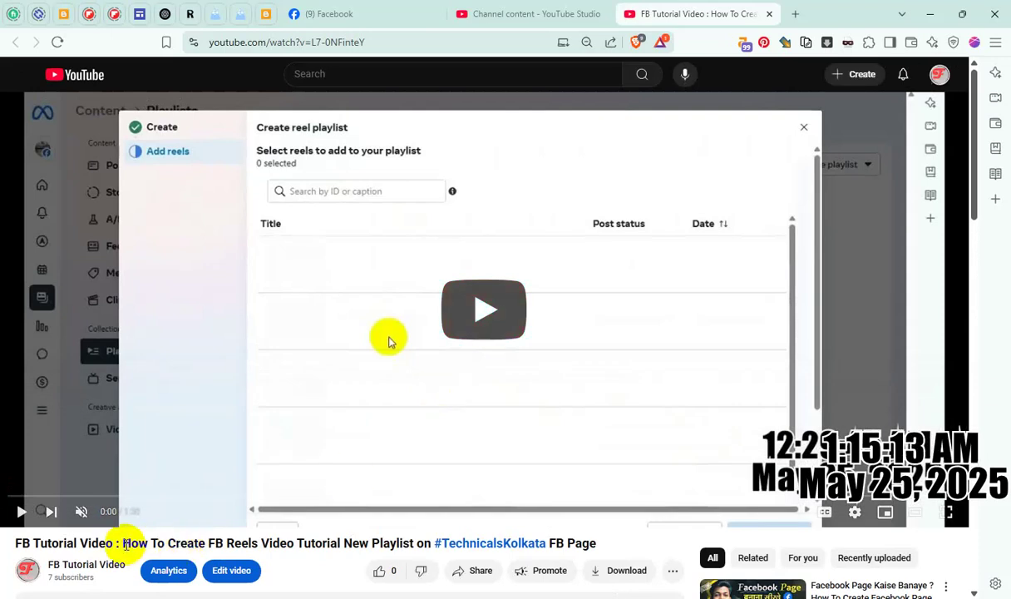
drag(123, 542, 608, 542)
key(ctrl+c)
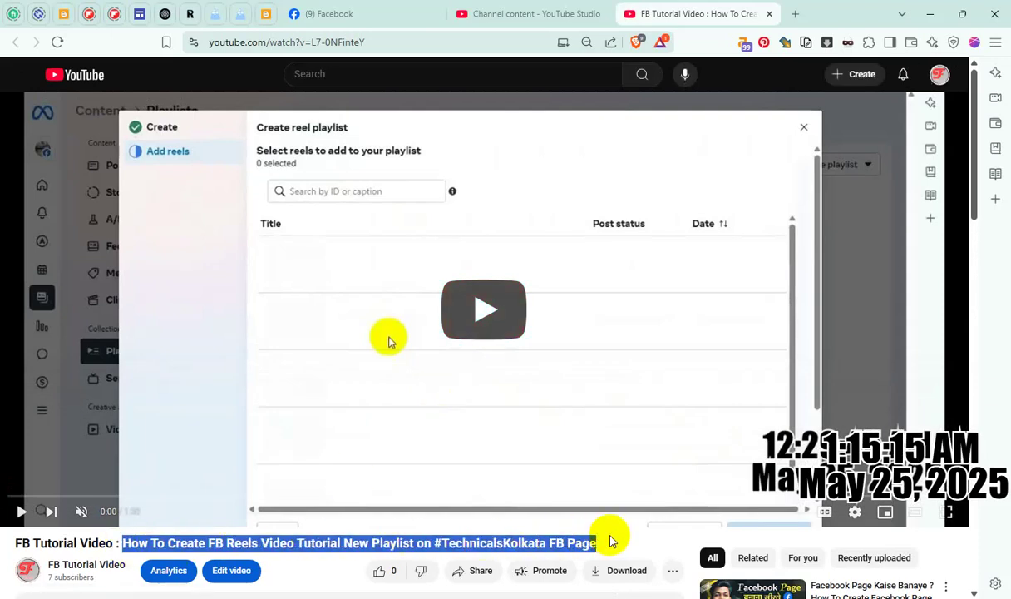
Step: Share the FB reels playlist video from YouTube to Blogger as a new post
click(476, 570)
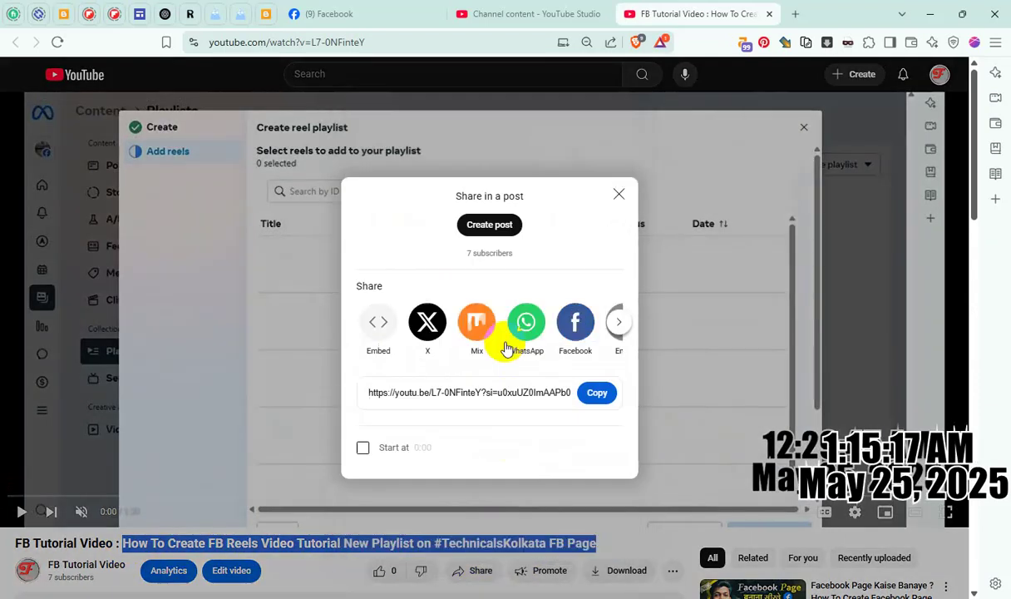
click(618, 324)
click(620, 323)
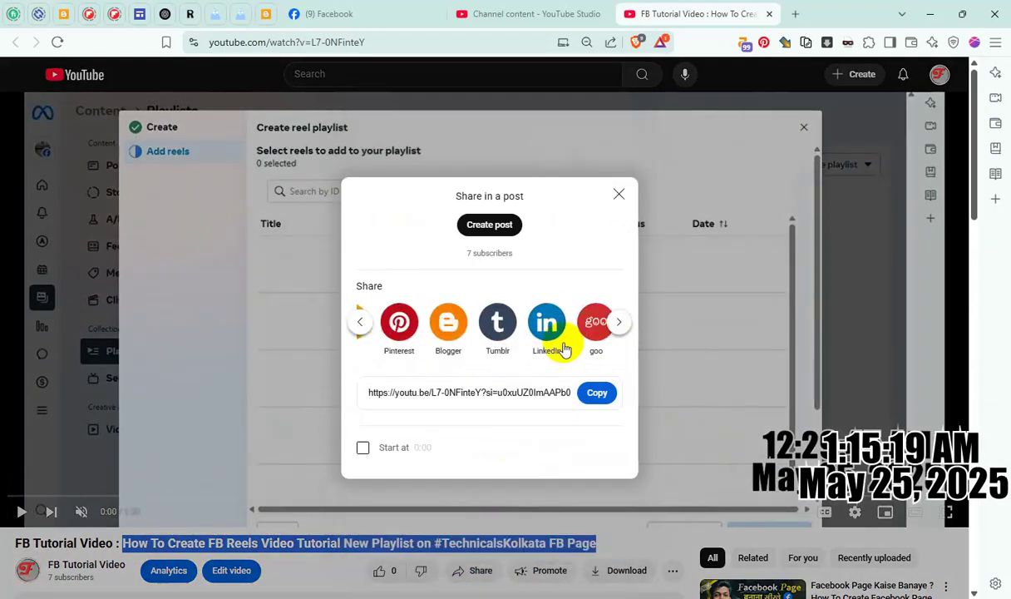
click(429, 325)
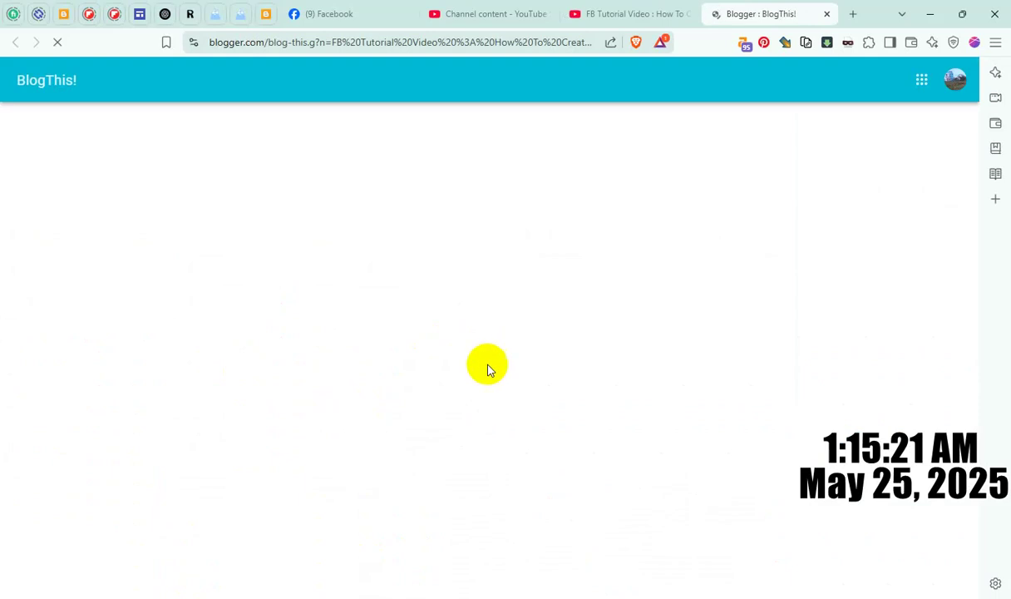
scroll(487, 399, down, 3)
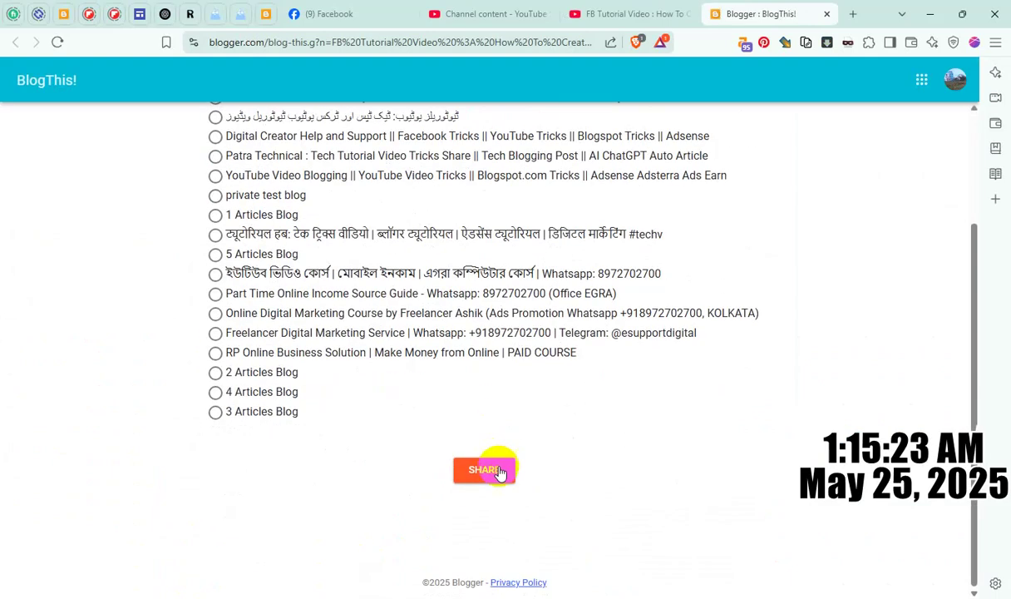
click(498, 471)
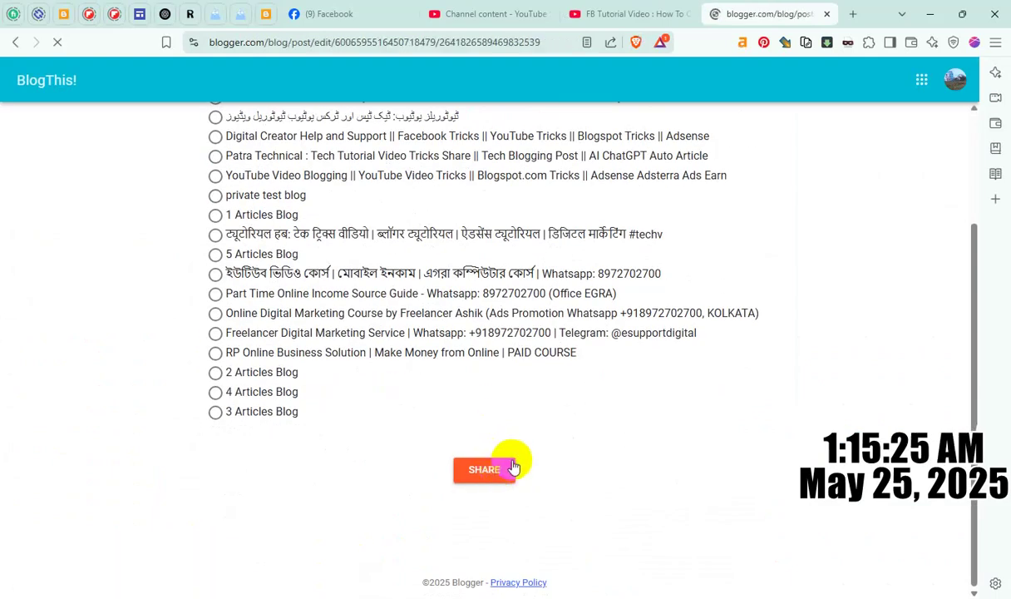
Step: Set the post title to "How To Create FB Reels Video Tutorial New Playlist on #TechnicalsKolkata FB Page" and centre-align the embedded video
triple_click(266, 135)
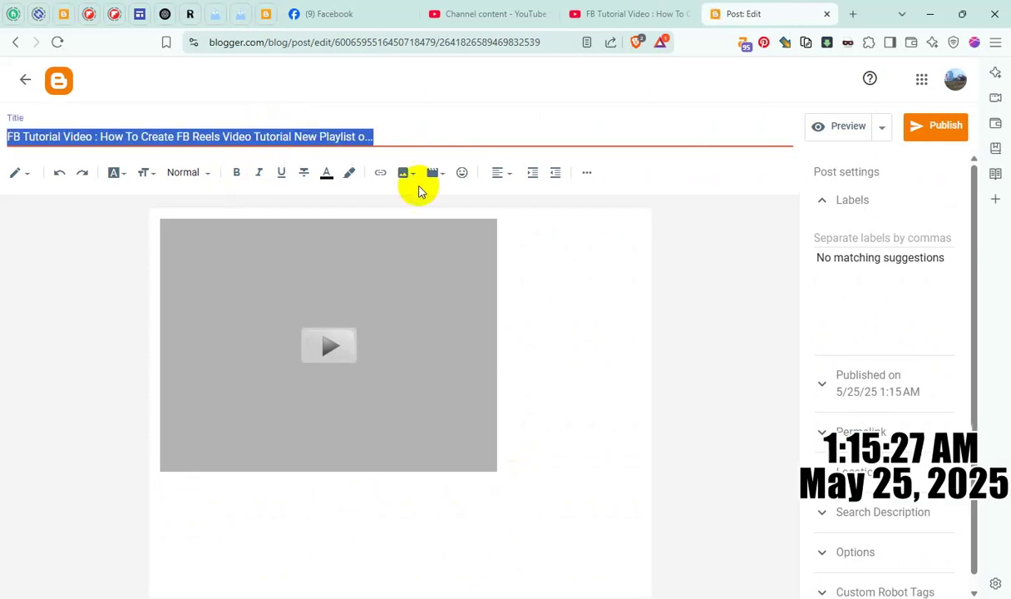
key(ctrl+v)
click(496, 178)
click(508, 211)
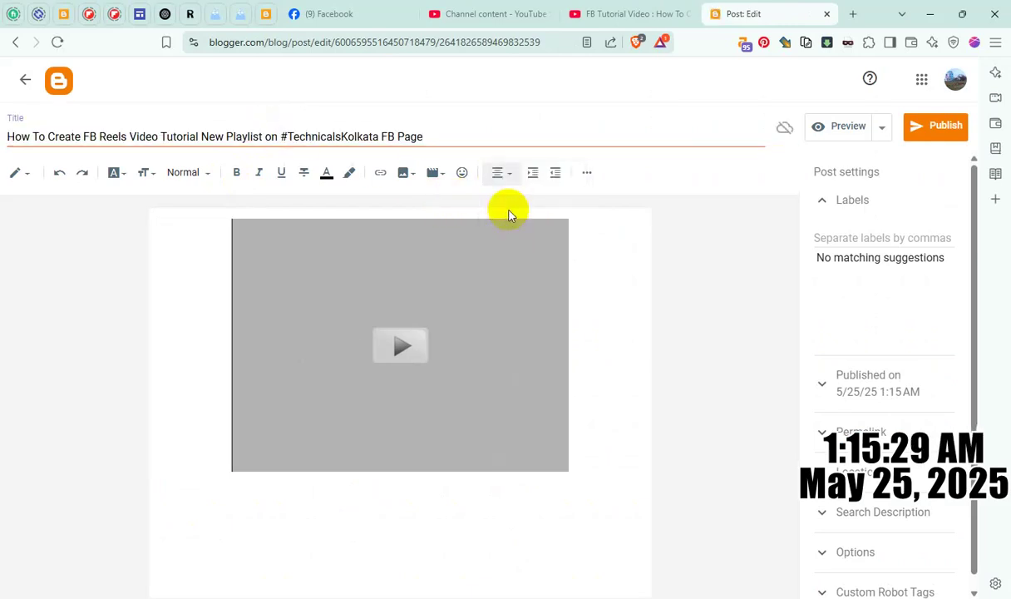
Step: Put "ads" lines around the video and add the copied reels playlist title as a heading between rows of f's and s's
text(ads)
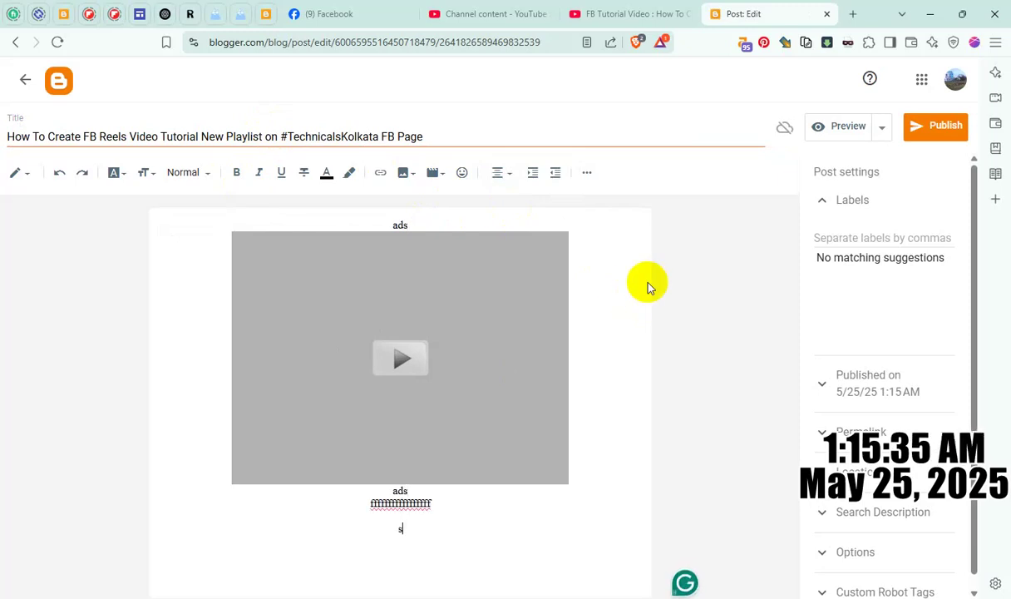
key(ctrl+v)
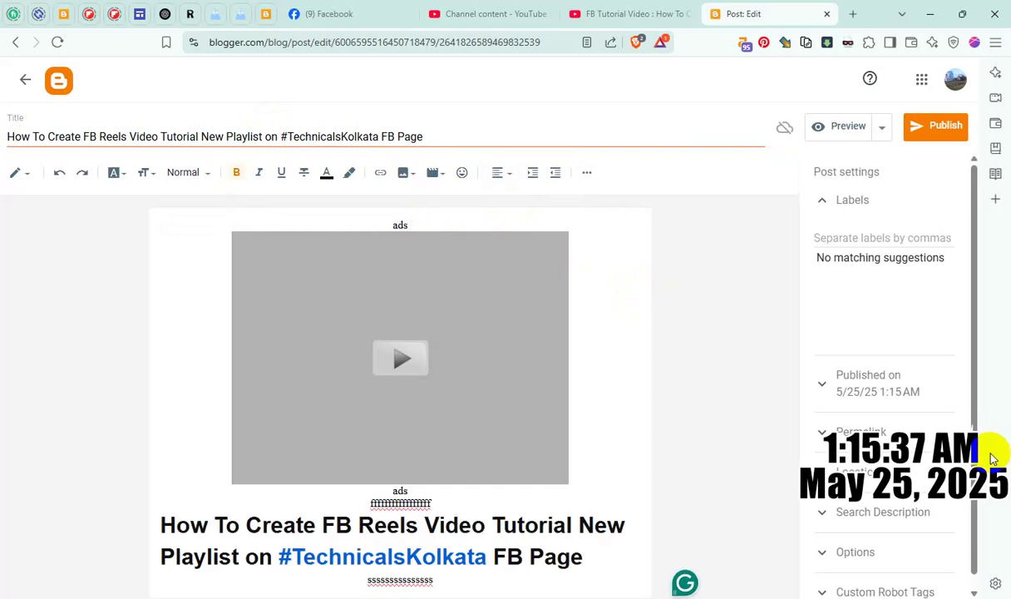
Step: Fill in the search description with "How To Create FB Reels Video Tutorial New Playlist on #TechnicalsKolkata FB Page"
click(889, 499)
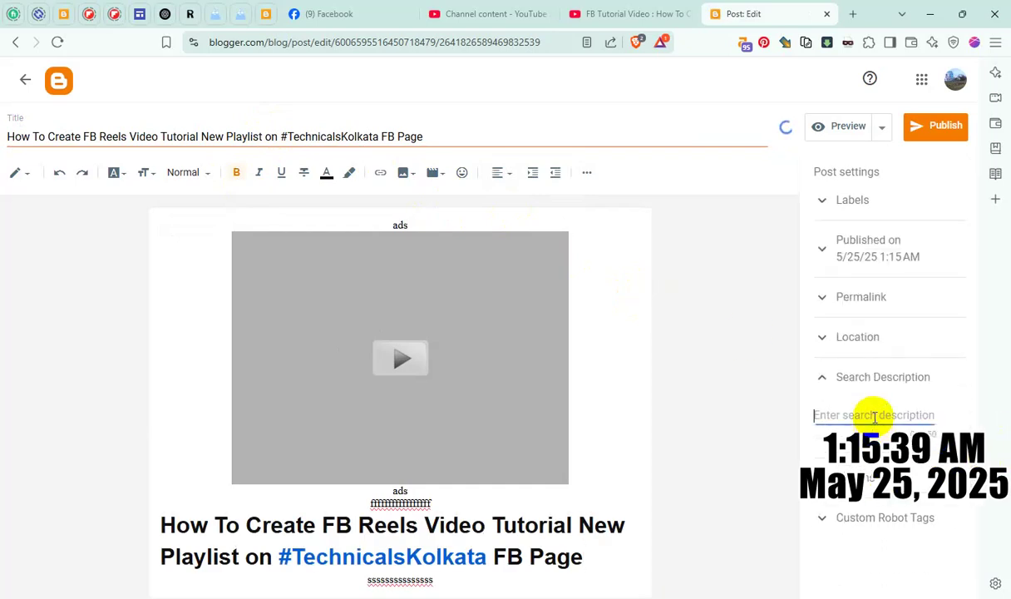
key(ctrl+v)
Step: Disallow reader comments with existing ones hidden, and publish the FB reels playlist post
click(856, 546)
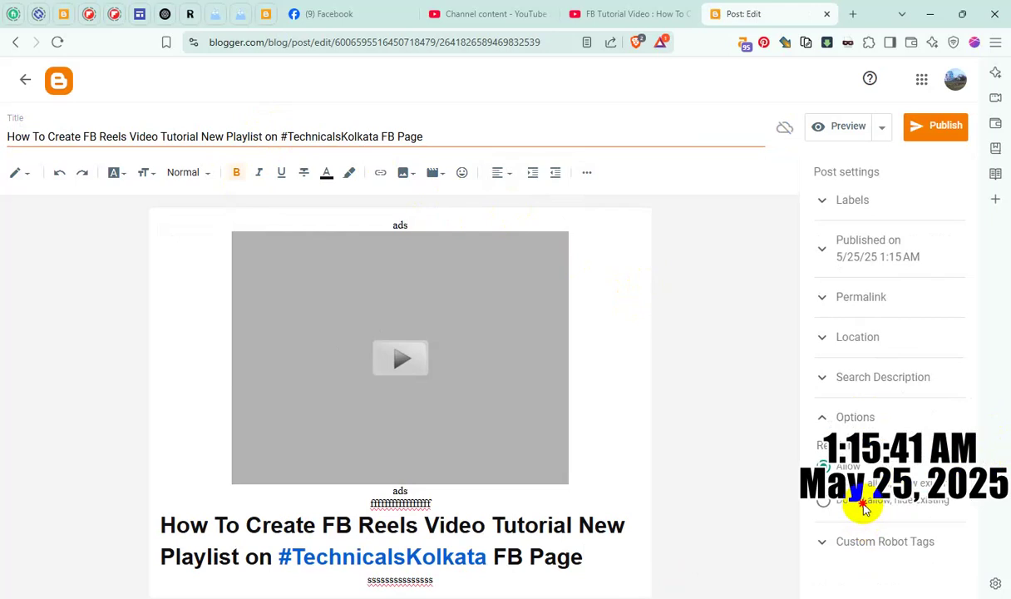
click(915, 140)
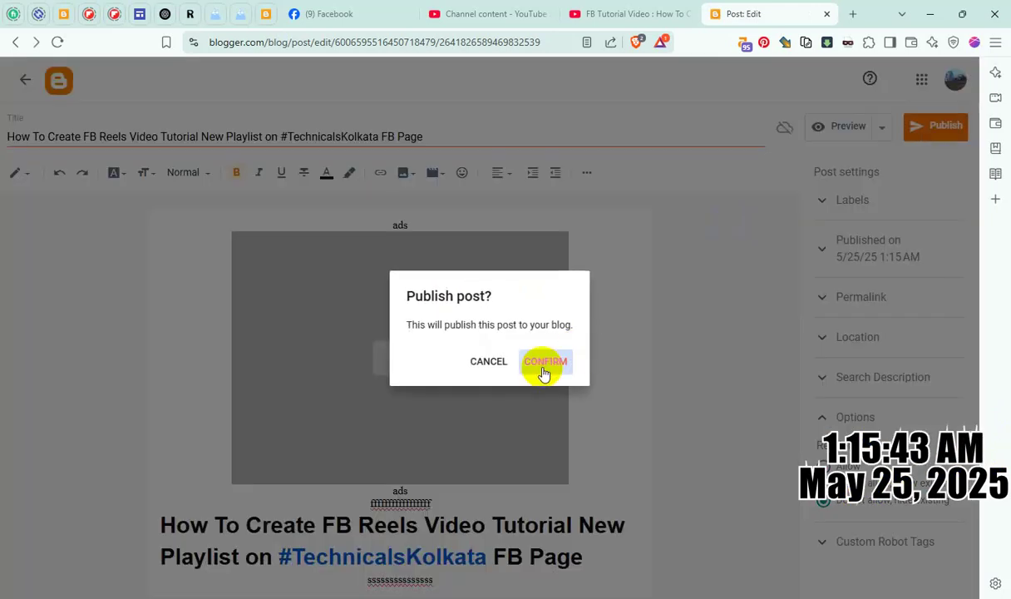
click(545, 362)
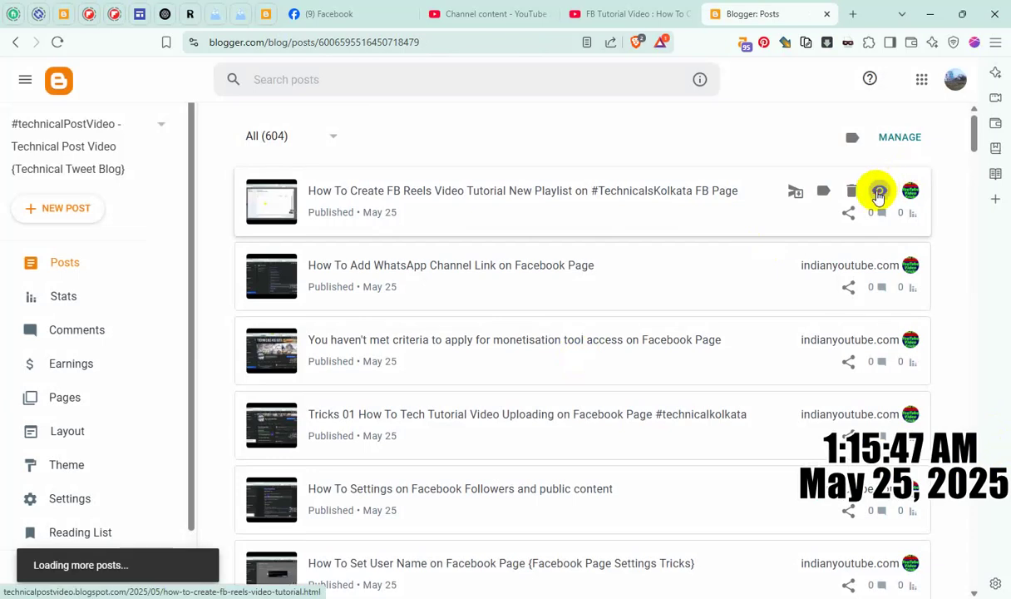
Step: View the published reels playlist post on the blog, then close it along with the post list and the shared video
click(879, 190)
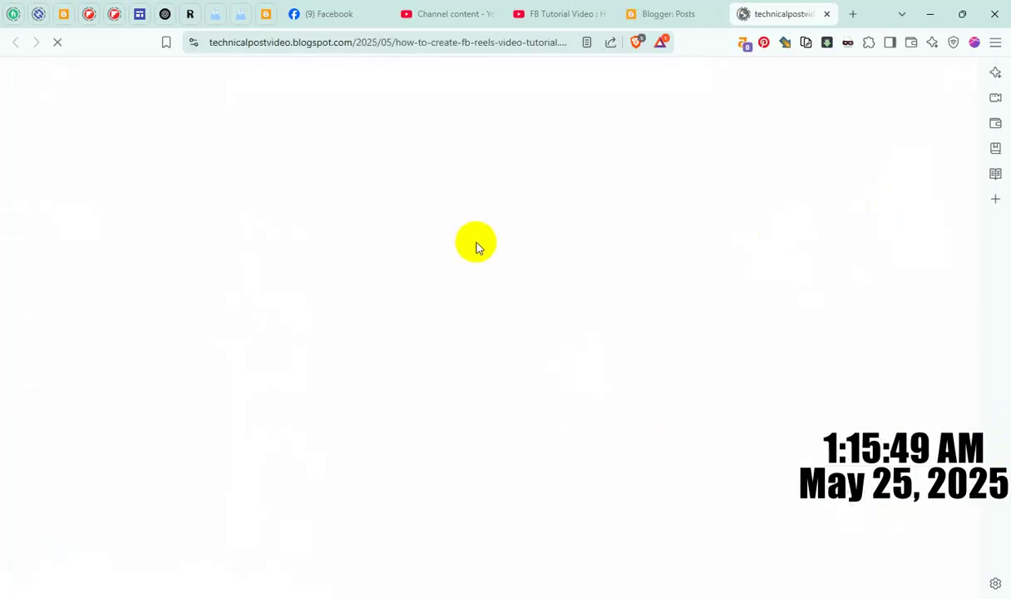
scroll(587, 314, down, 8)
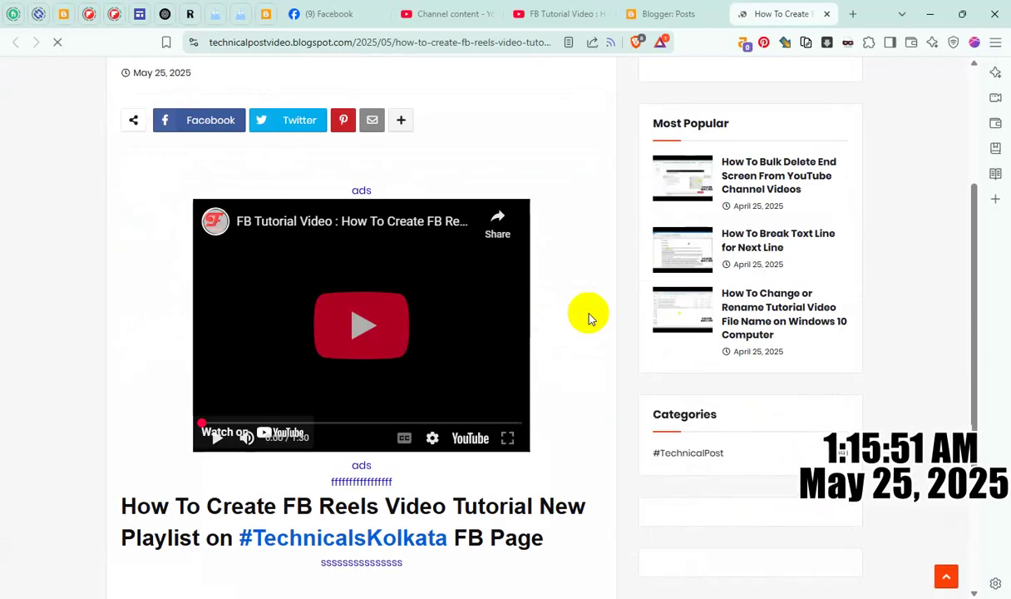
scroll(587, 314, up, 3)
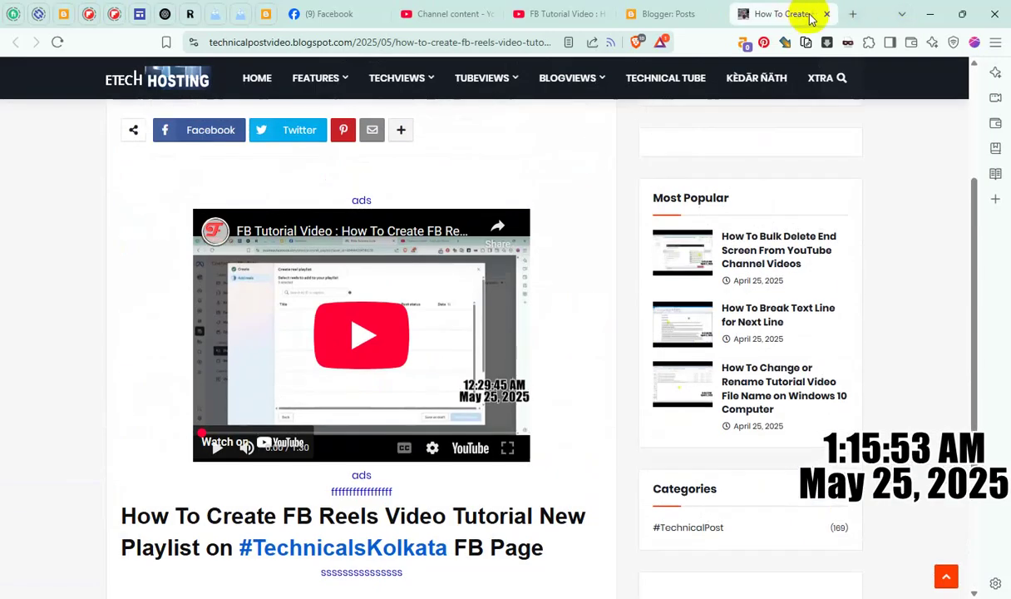
click(826, 15)
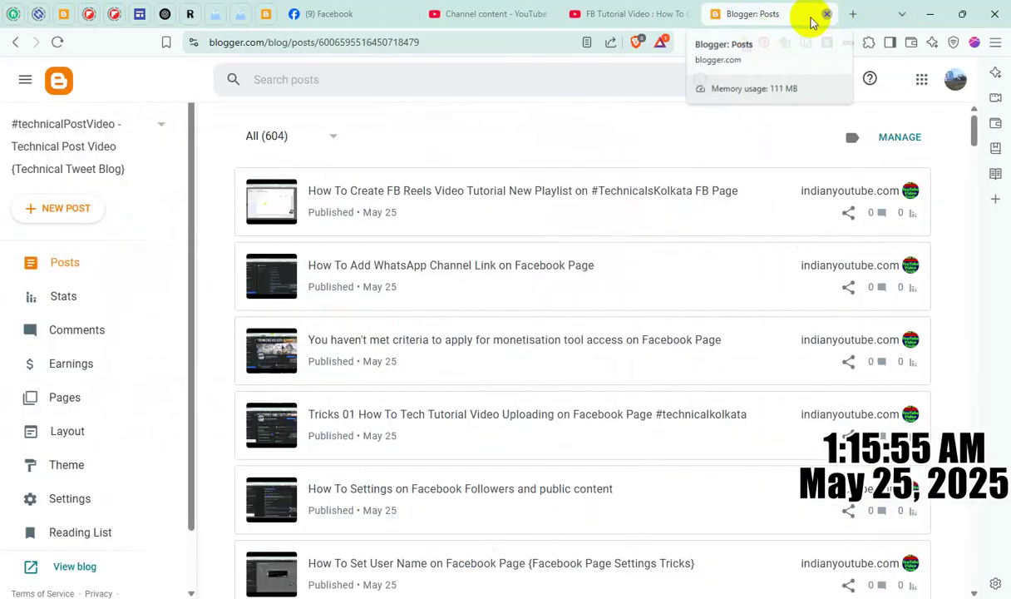
click(826, 14)
click(771, 16)
Step: Mark the 1:36 video in the channel content, open it on YouTube and copy "How To Create FB Tutorial Video Series Add To New Series on FB Page"
scroll(429, 333, up, 3)
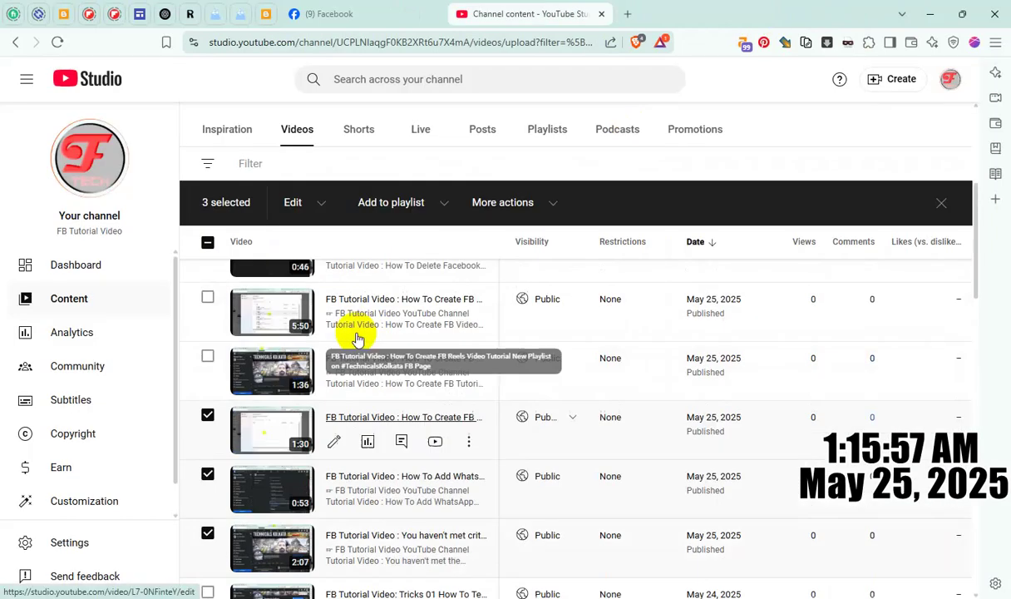
click(208, 412)
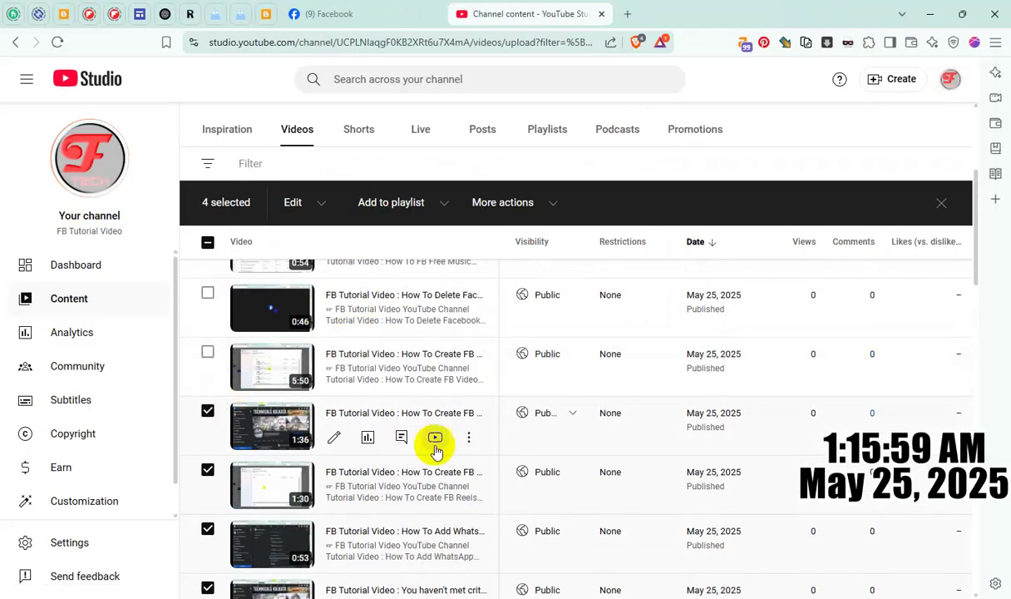
click(435, 436)
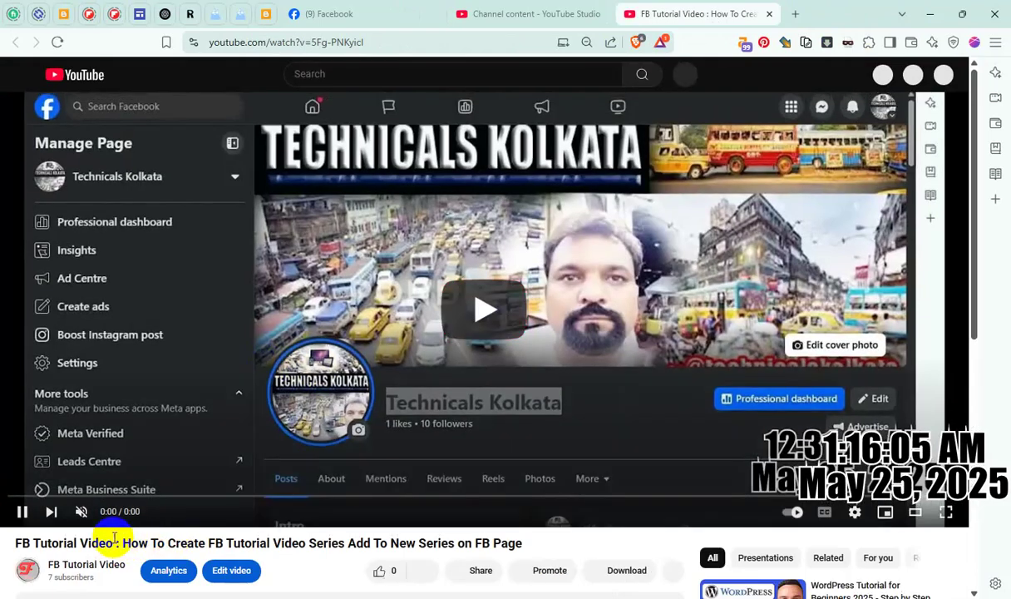
drag(124, 542, 527, 548)
key(ctrl+c)
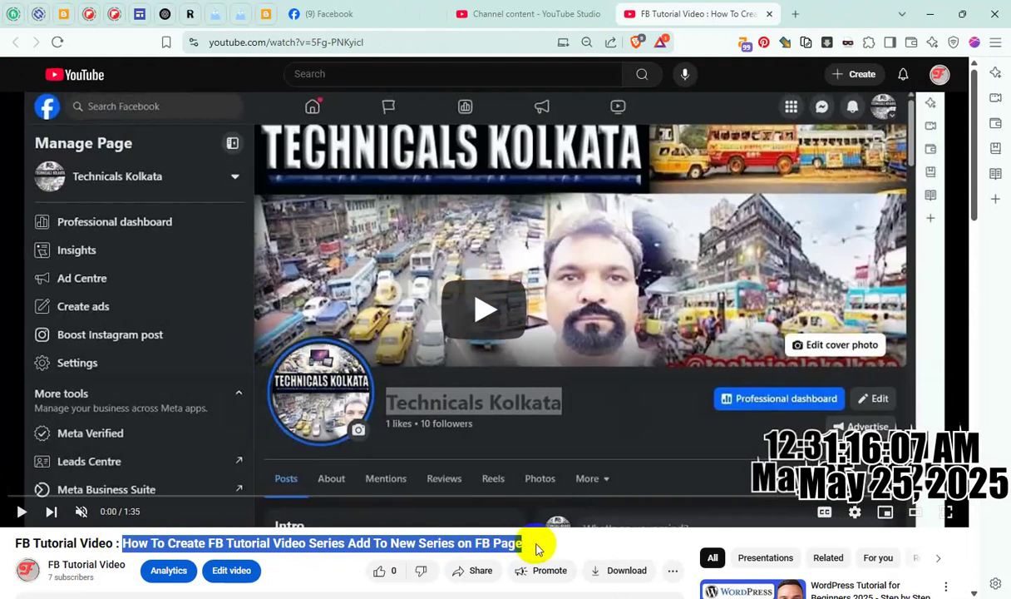
Step: Share the FB tutorial video series video from YouTube to Blogger as a new post
click(479, 569)
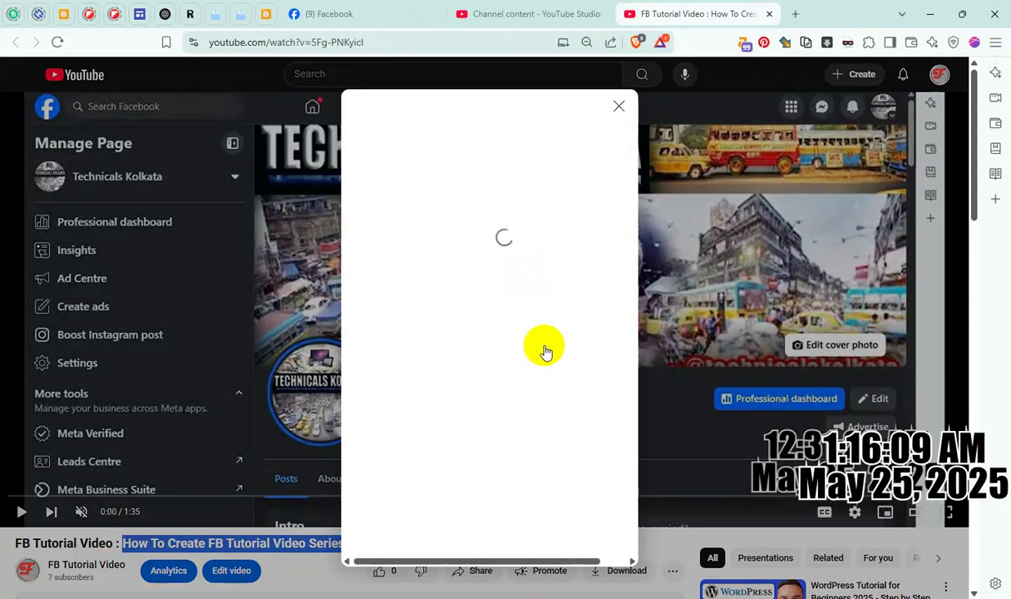
click(626, 323)
click(620, 321)
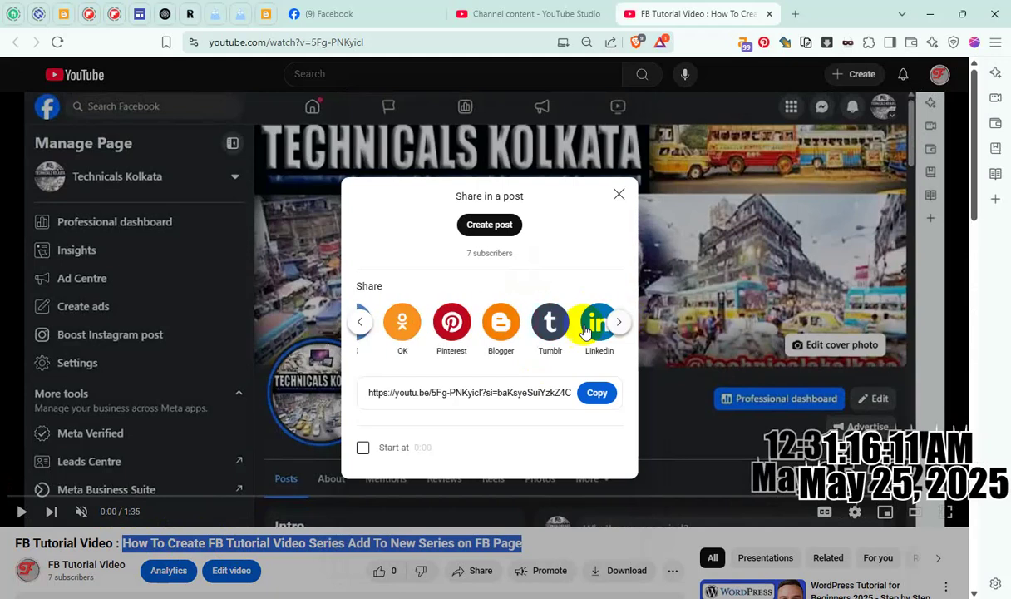
click(448, 324)
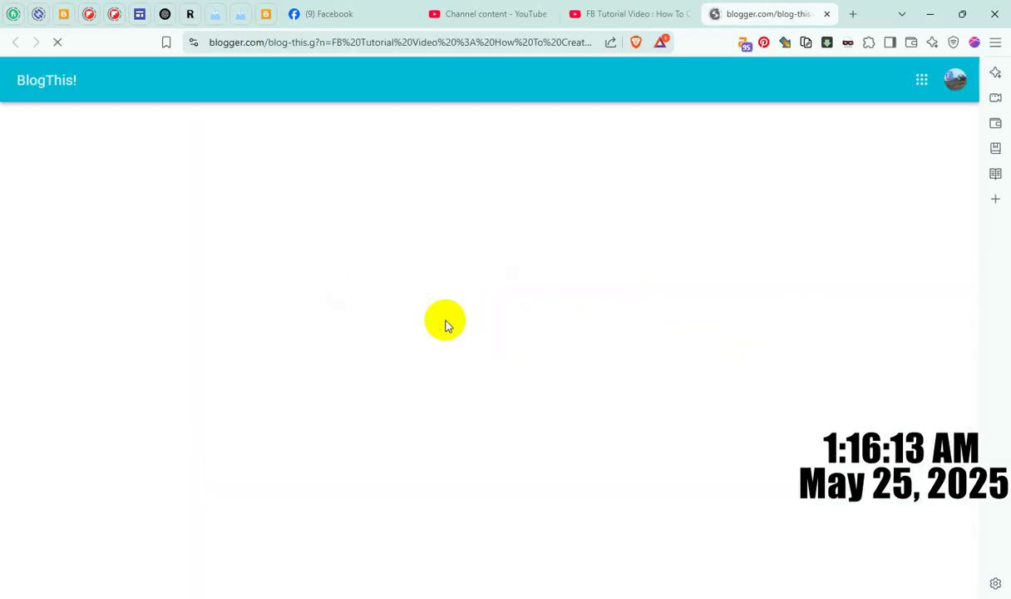
scroll(498, 450, down, 2)
click(514, 476)
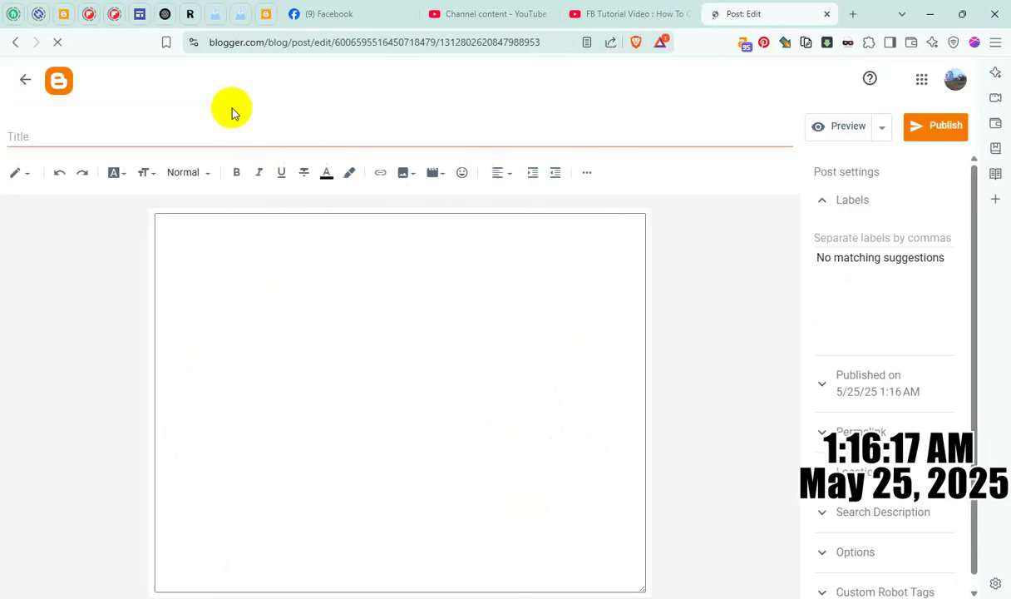
Step: Title the new post "How To Create FB Tutorial Video Series Add To New Series on FB Page"
click(239, 133)
key(ctrl+a)
key(ctrl+v)
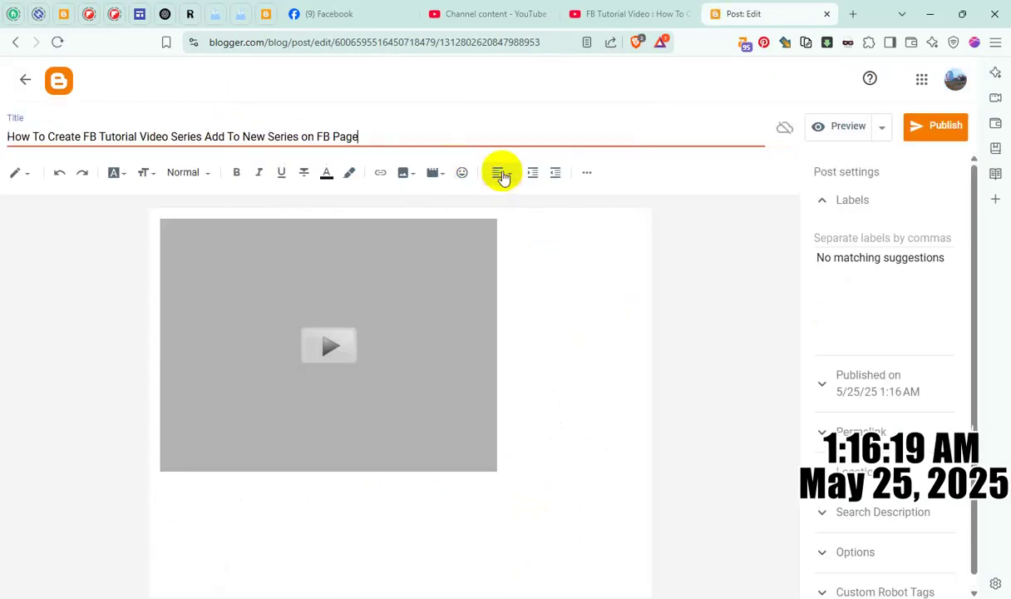
Step: Center-align the embedded video, add "ads" above and below it, and follow with filler lines of repeated f and s
click(499, 173)
click(536, 213)
key(Return)
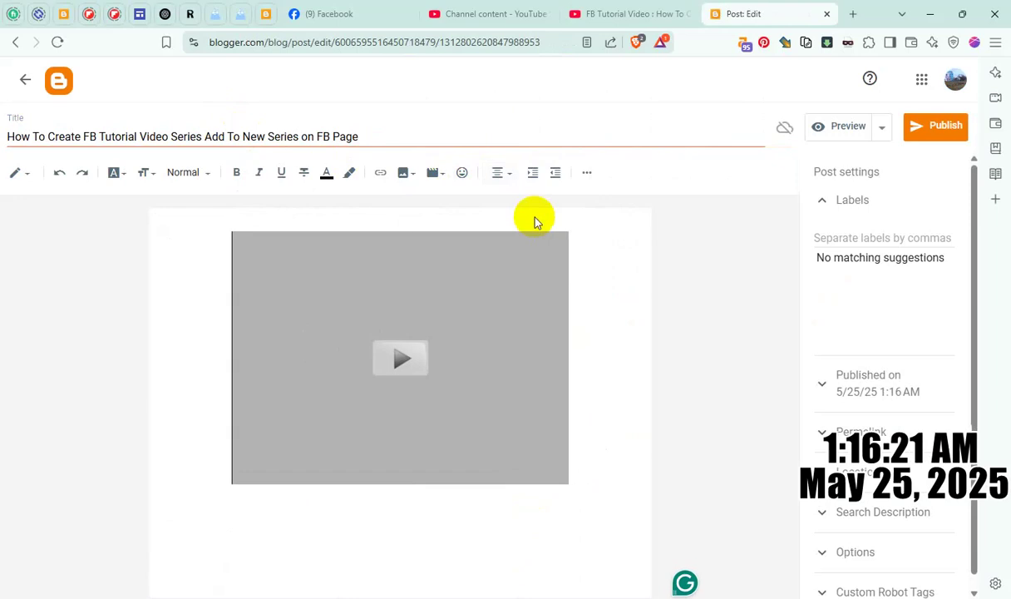
text(ads)
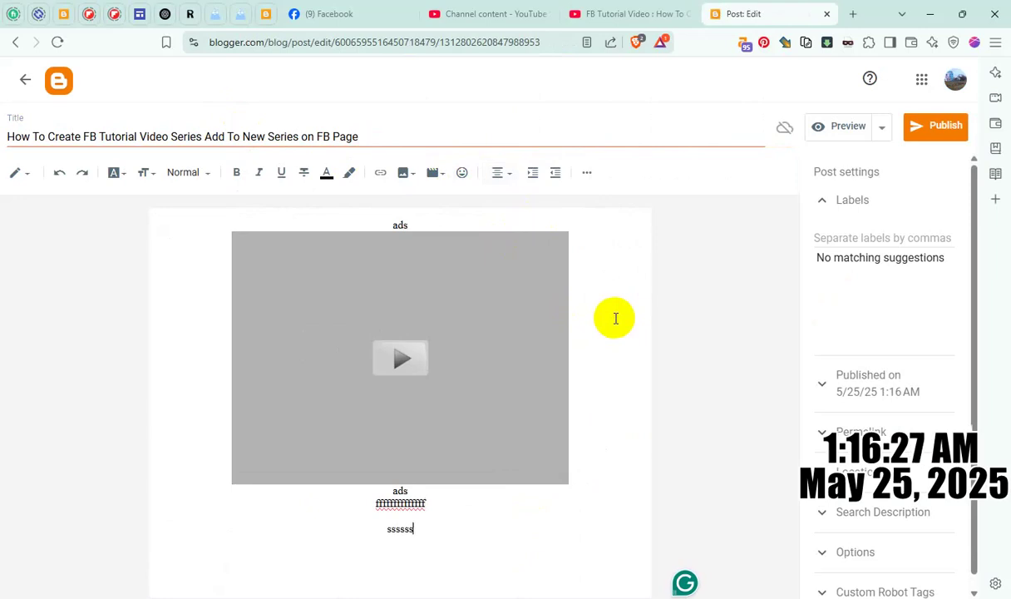
Step: Paste the copied title between the two filler lines and also use it as the search description
key(ctrl+v)
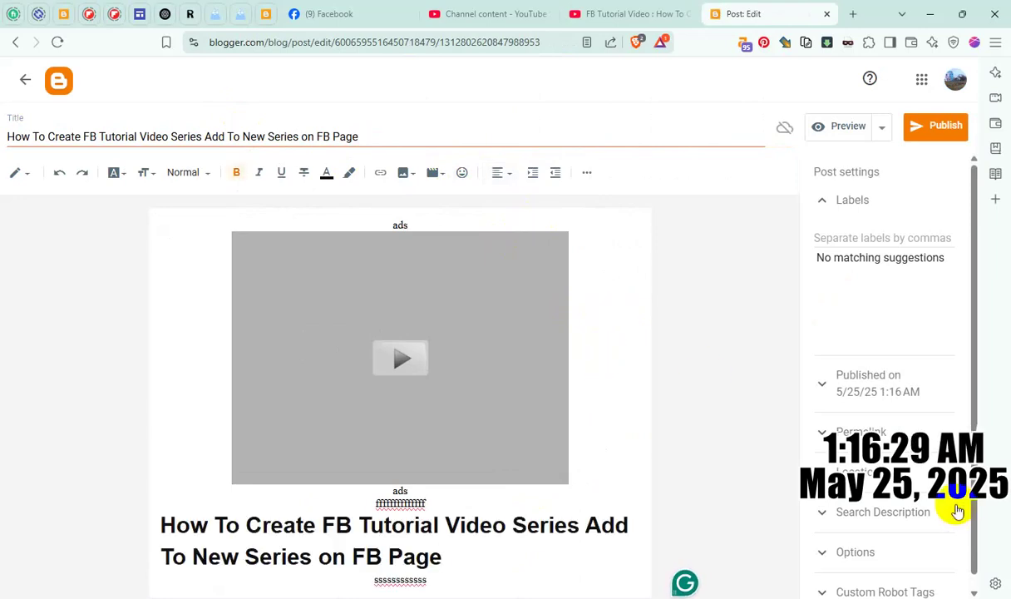
click(883, 511)
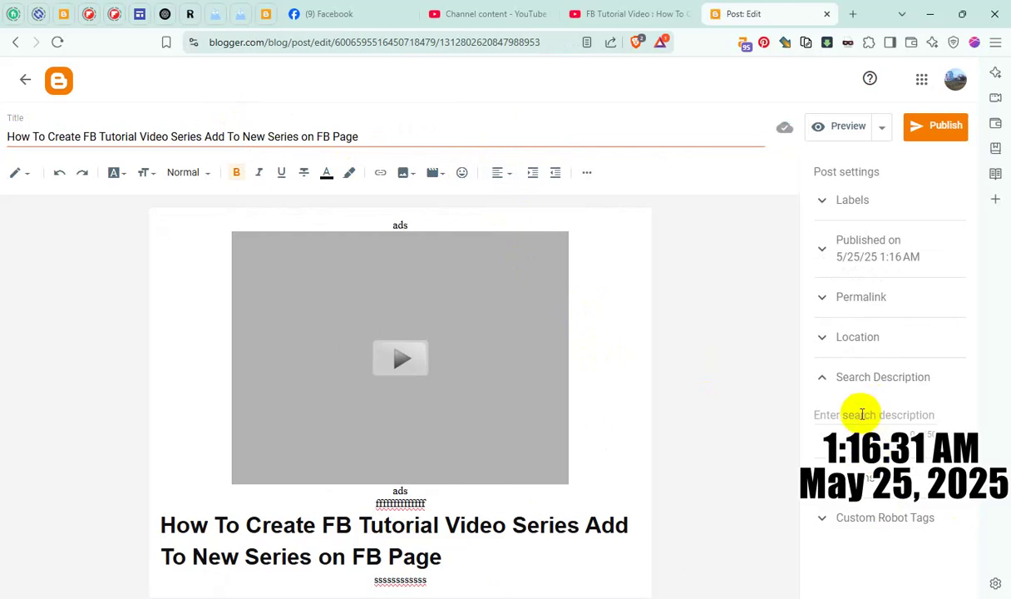
key(ctrl+v)
Step: Disallow reader comments with existing ones hidden, and publish the FB tutorial video series post
click(887, 525)
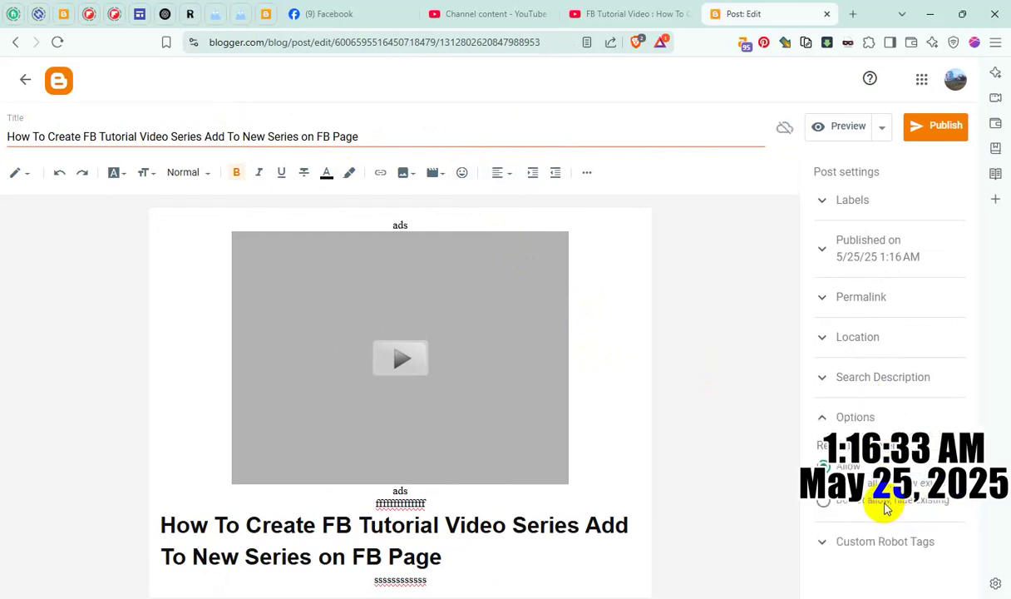
click(949, 137)
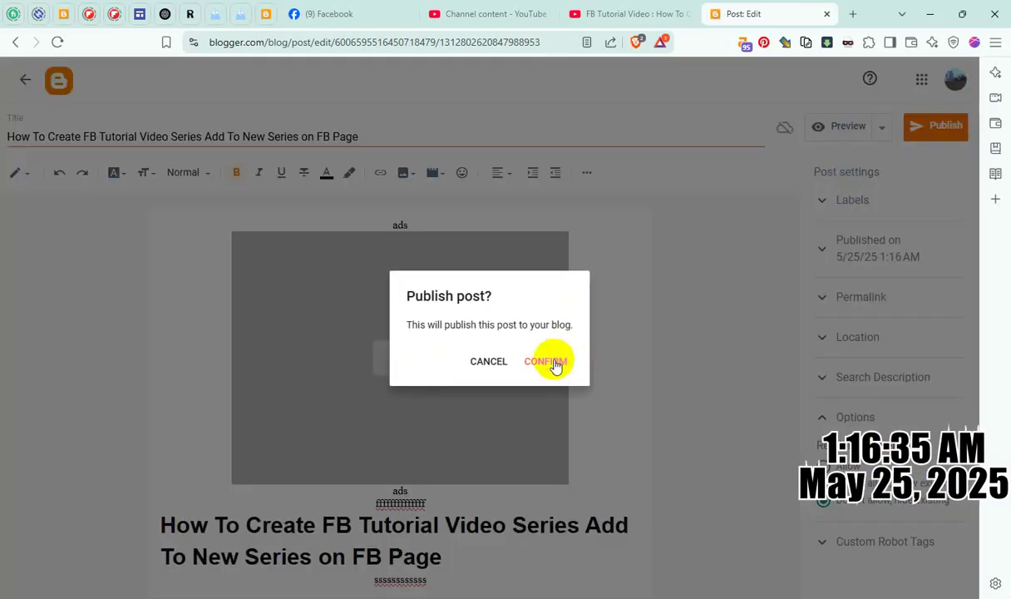
click(549, 364)
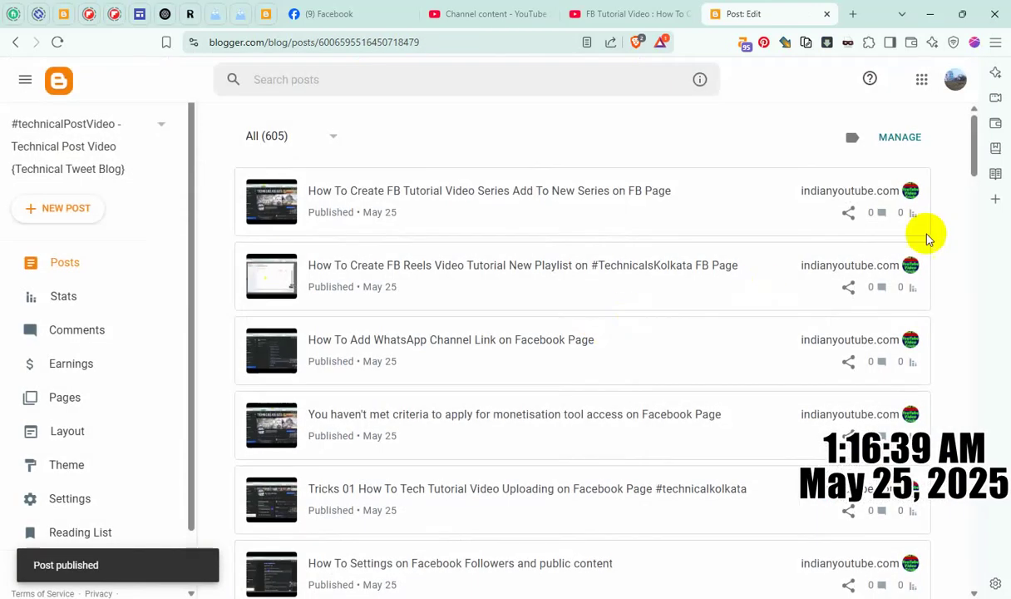
Step: View the published video series post on the blog, then close it along with the post list and the shared video
click(878, 191)
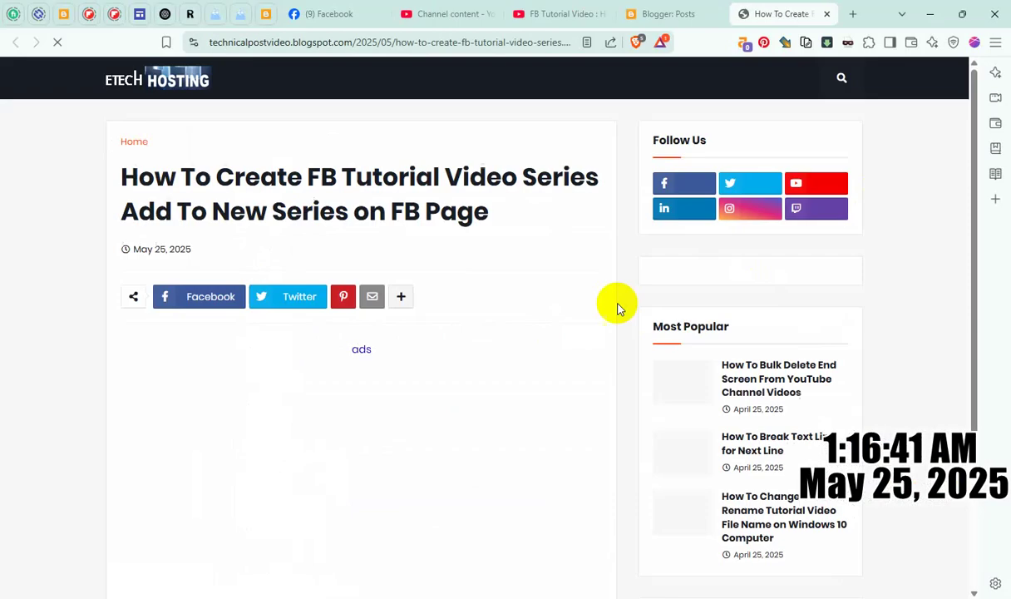
scroll(627, 316, down, 3)
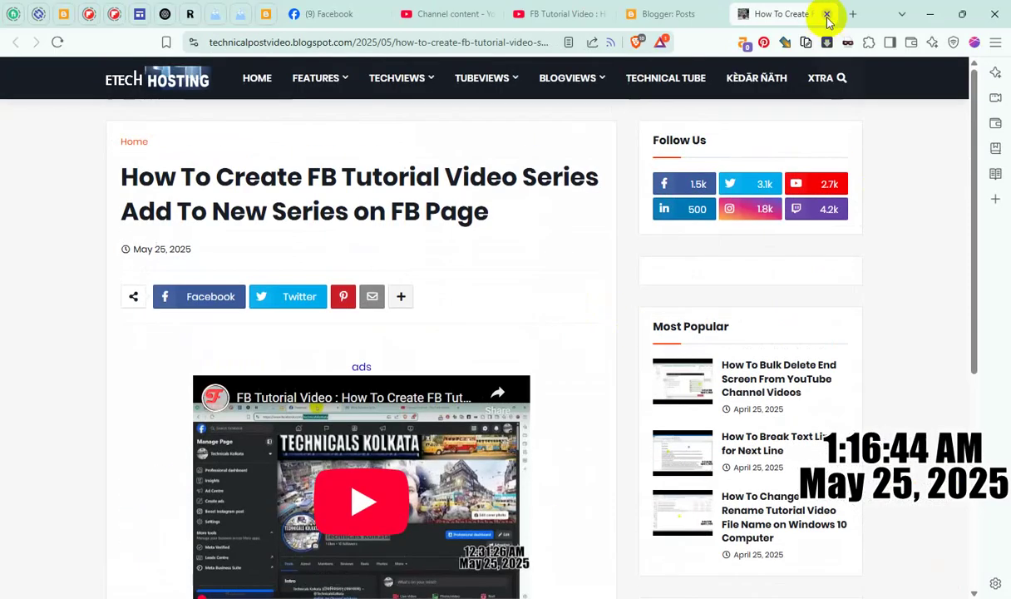
click(828, 15)
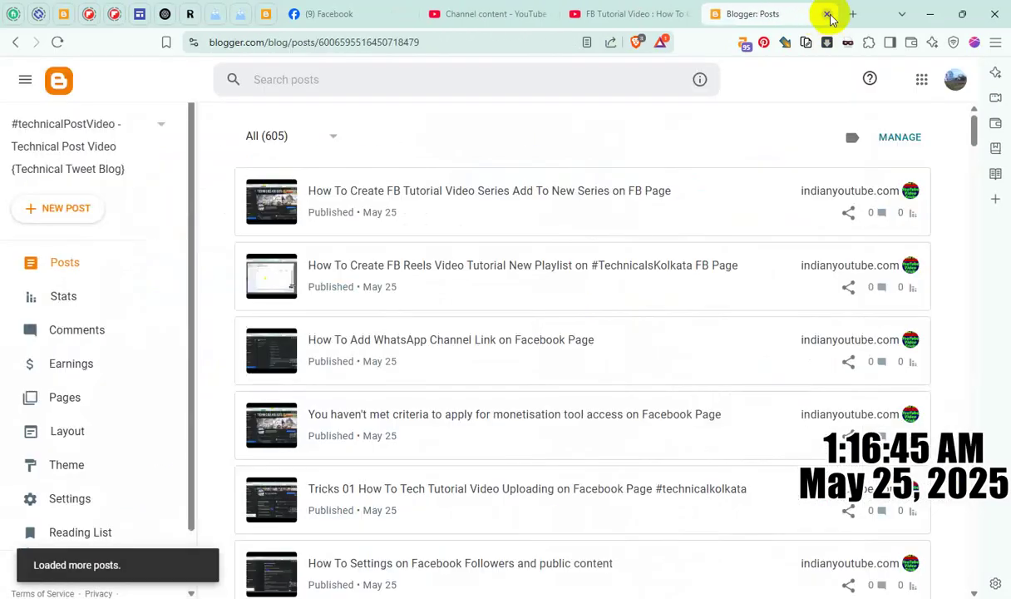
click(827, 16)
click(769, 14)
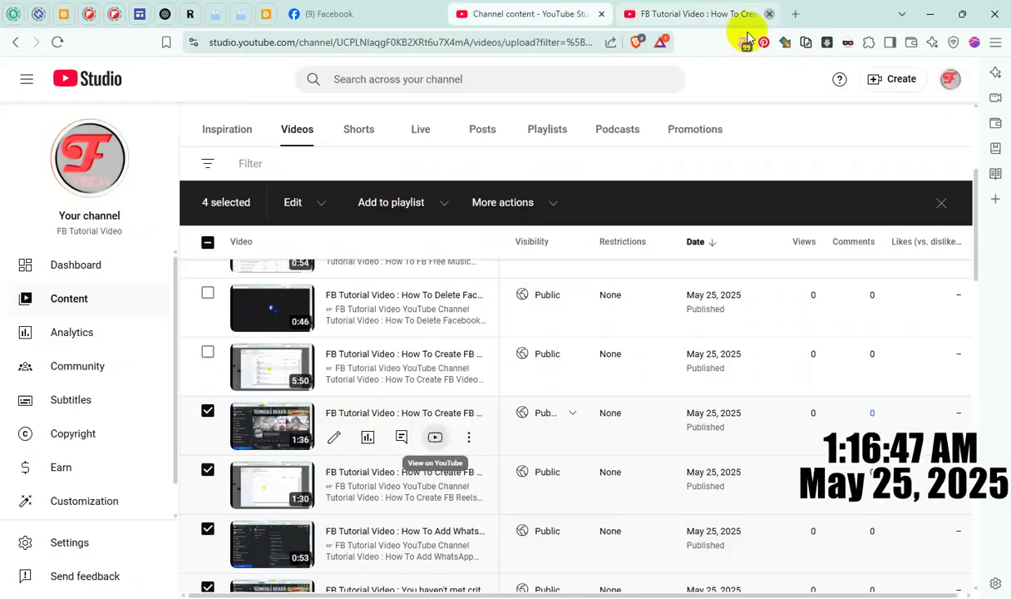
Step: Mark the 5:50 video in the channel content, open it on YouTube and copy "How To Create FB Video Tutorial New Playlist on #TechnicalsKolkata FB Page"
click(207, 357)
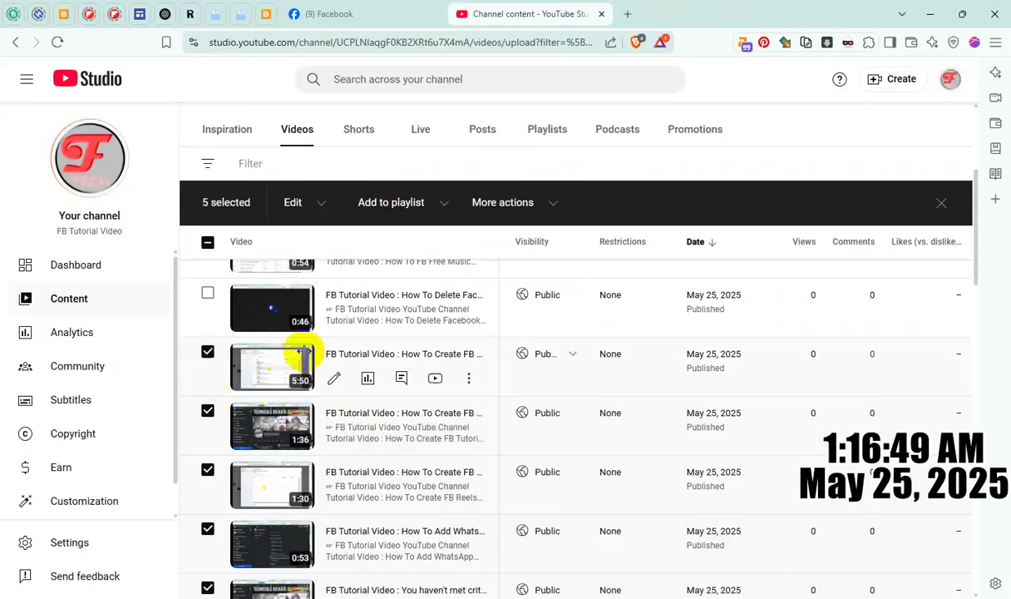
click(435, 377)
click(441, 379)
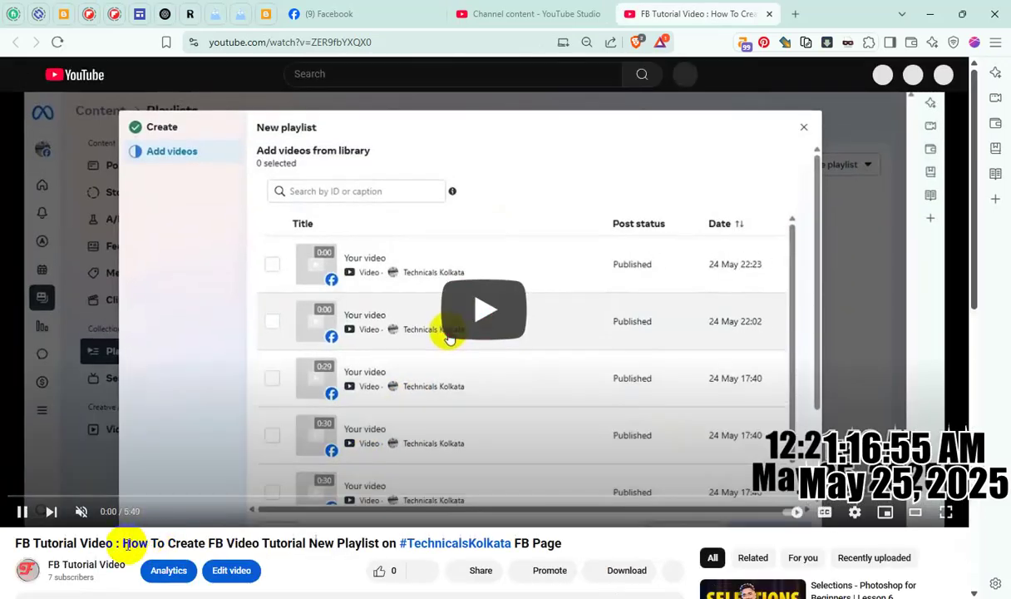
drag(126, 544, 607, 549)
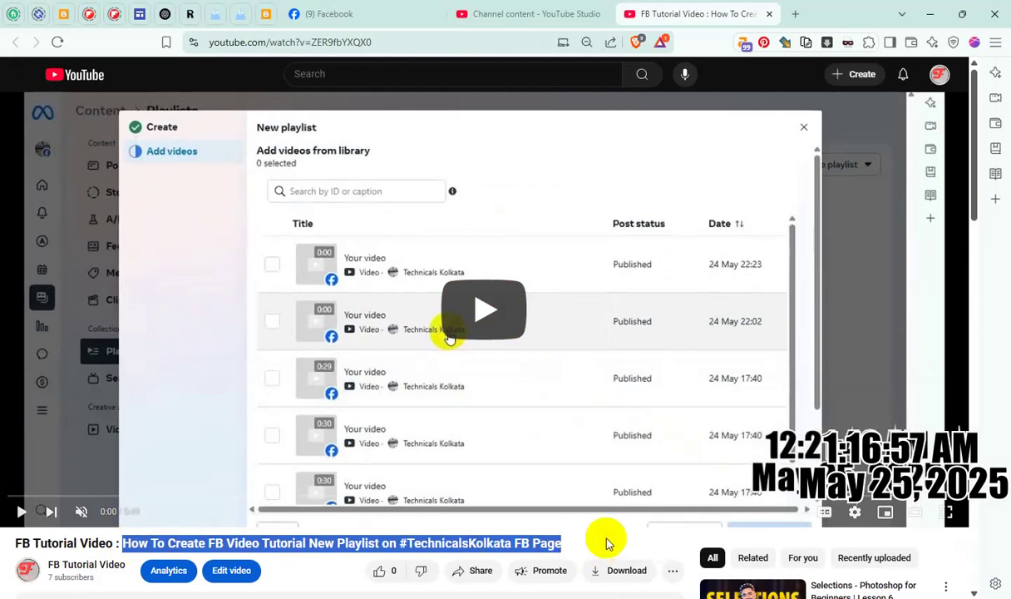
Step: Share the FB video tutorial playlist video from YouTube to the Blogger blog as a new post
click(479, 572)
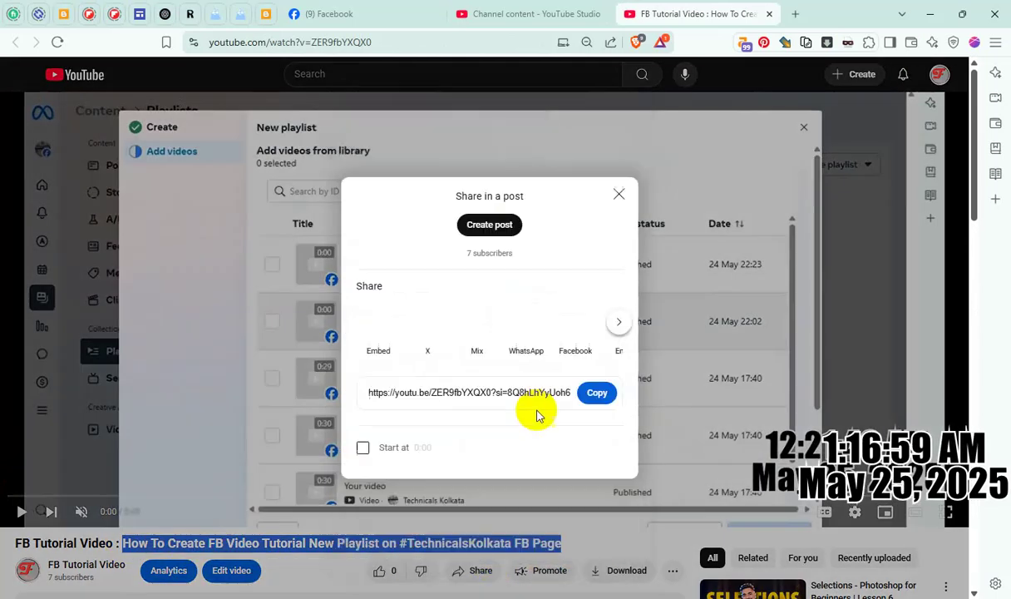
click(619, 325)
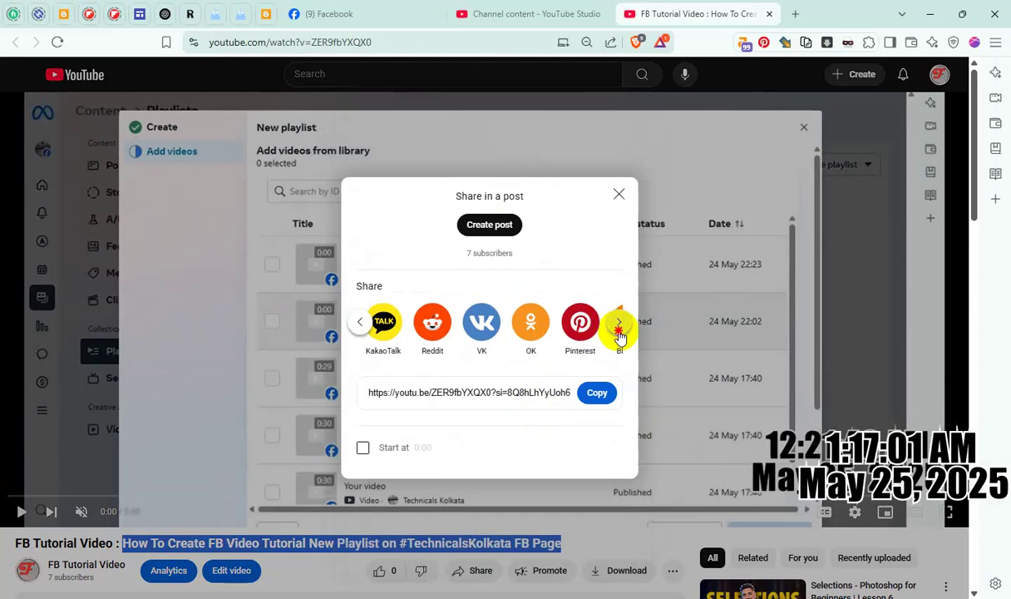
click(618, 324)
click(429, 341)
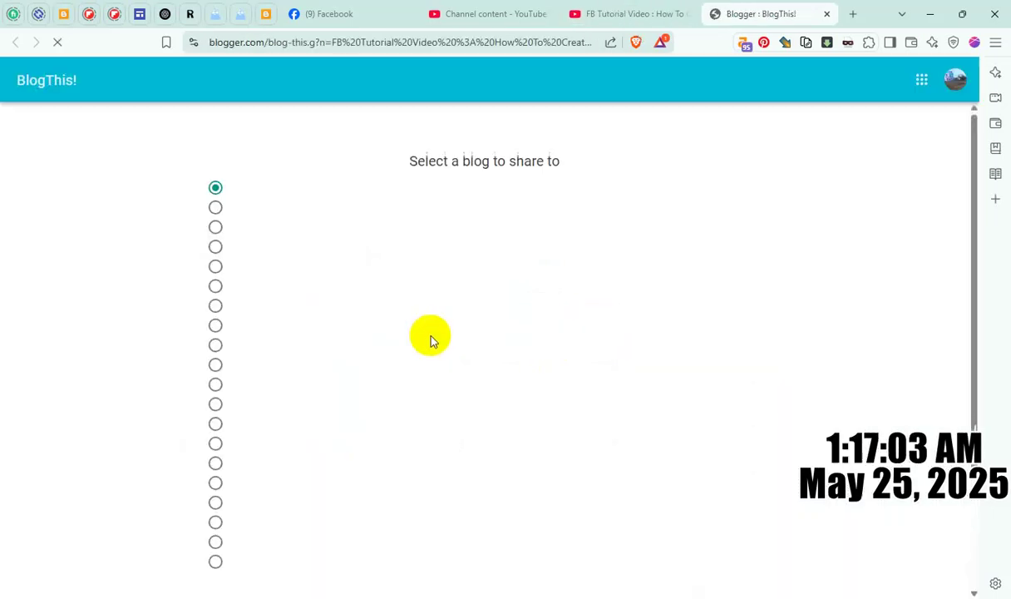
scroll(516, 490, down, 2)
click(517, 486)
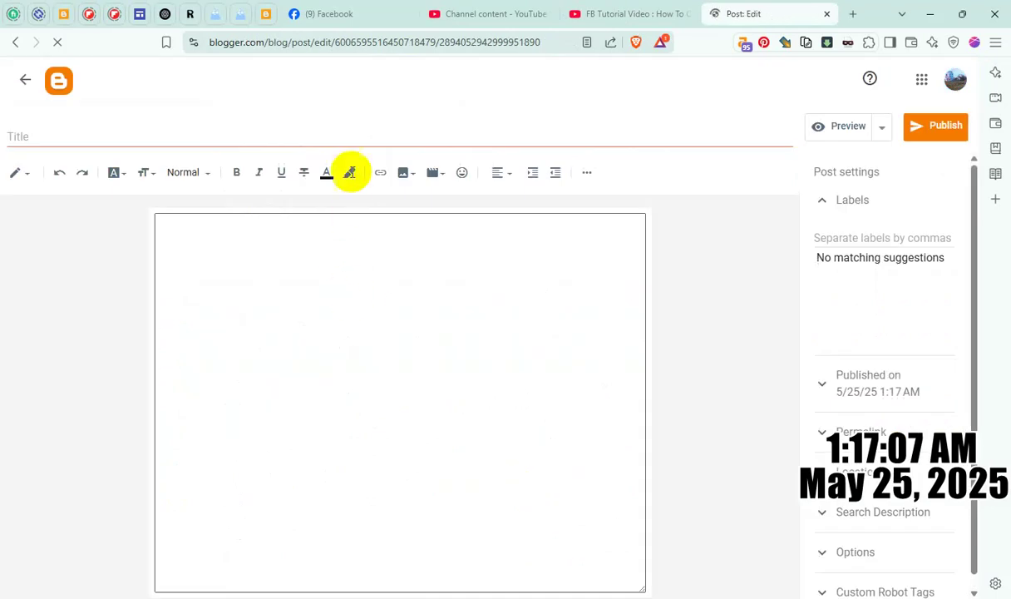
Step: Title the post "How To Create FB Video Tutorial New Playlist on #TechnicalsKolkata FB Page", and center its video between "ads" lines with filler text below
click(499, 172)
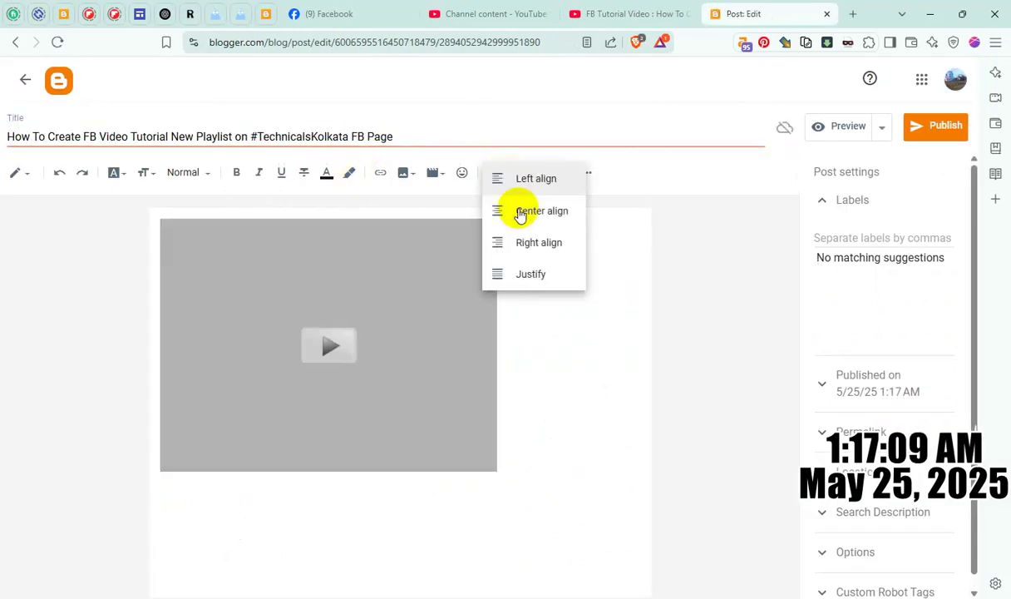
click(529, 214)
key(Return)
text(ads)
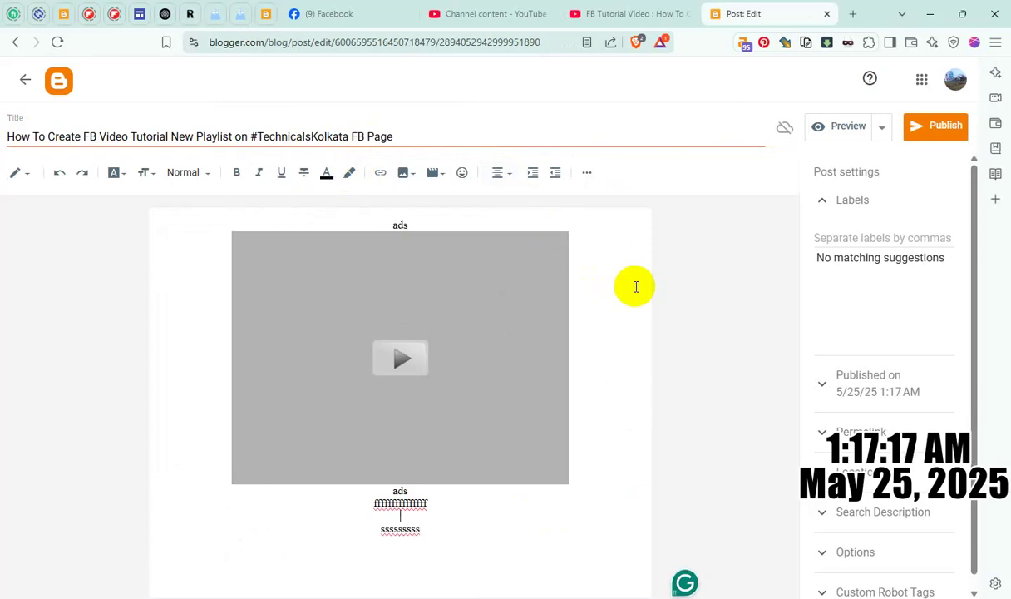
Step: Insert the copied playlist title between the filler lines and enter it as the post's search description
key(ctrl+v)
click(871, 512)
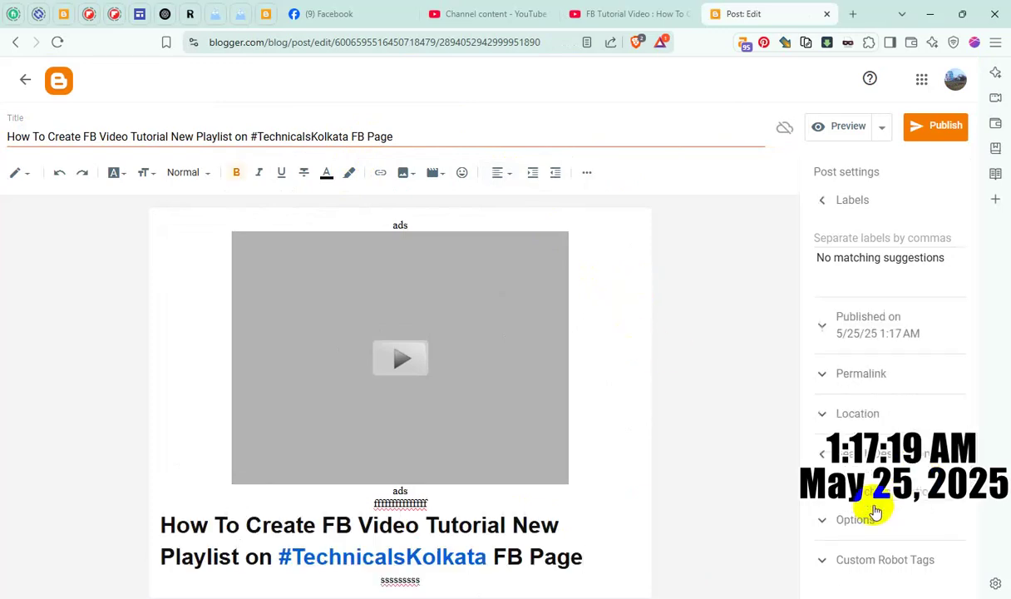
key(ctrl+v)
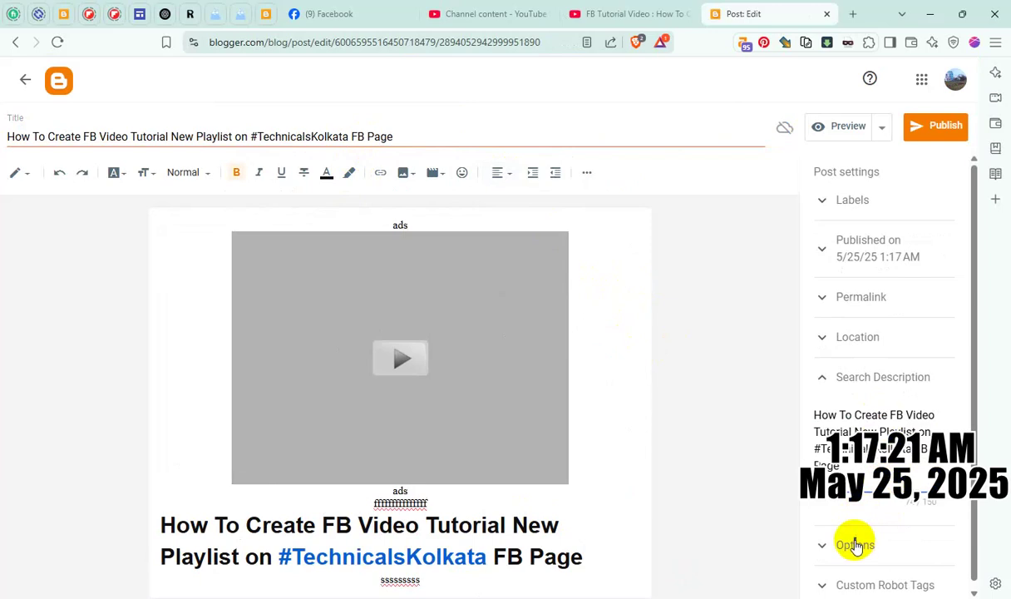
Step: Disallow reader comments with existing ones hidden, and publish the FB video tutorial playlist post
click(856, 546)
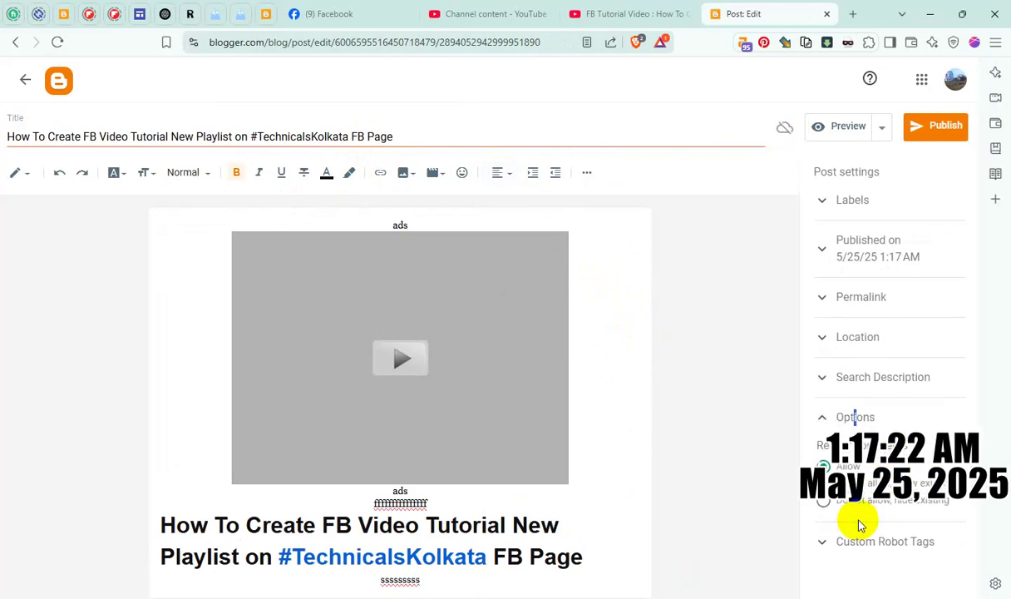
click(917, 139)
click(547, 363)
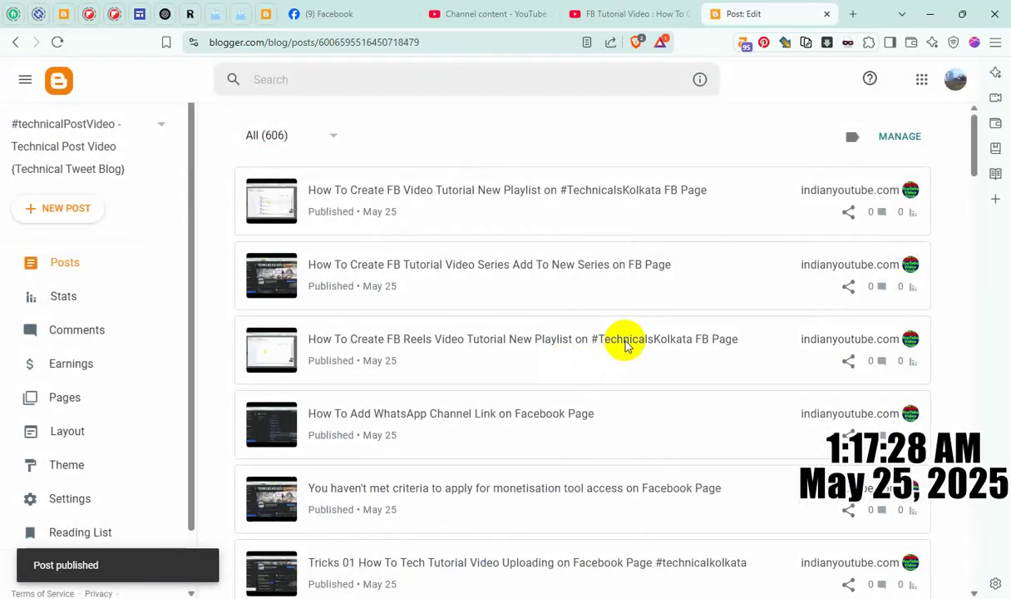
Step: View the published video playlist post on the blog, then close it along with the post list and the shared video
click(878, 192)
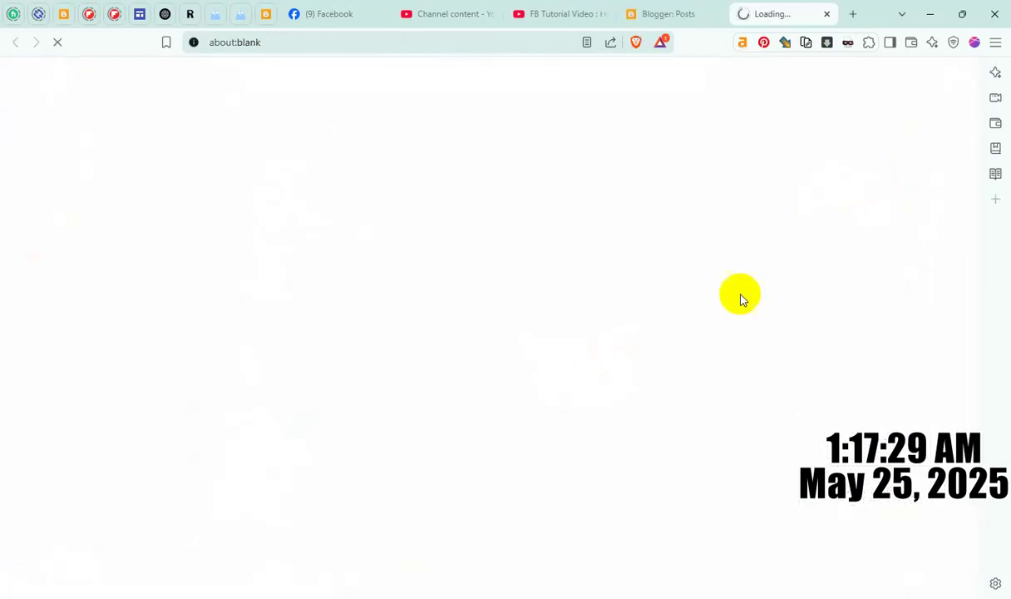
scroll(605, 380, down, 5)
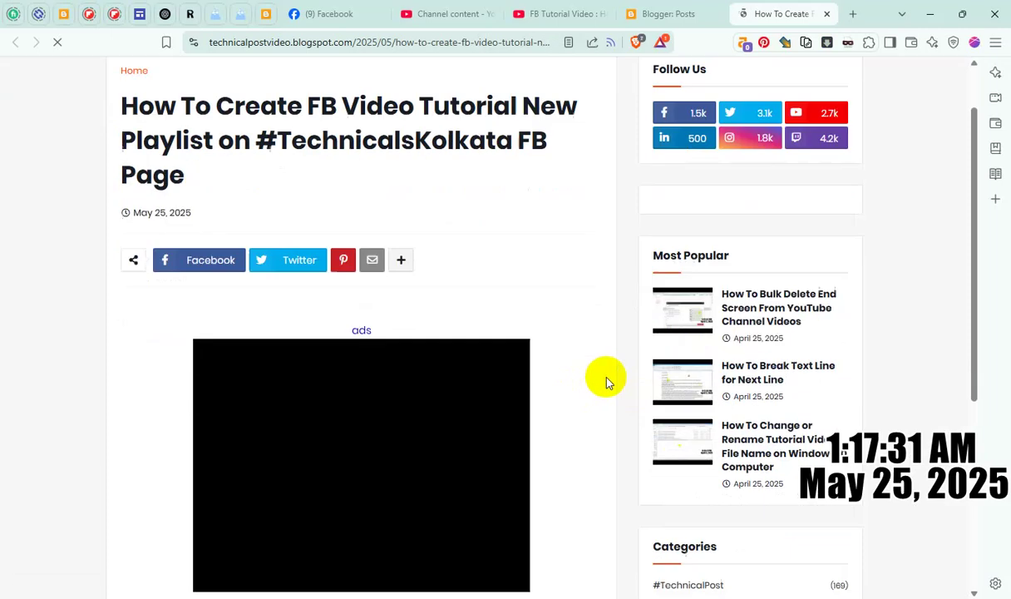
scroll(605, 380, up, 3)
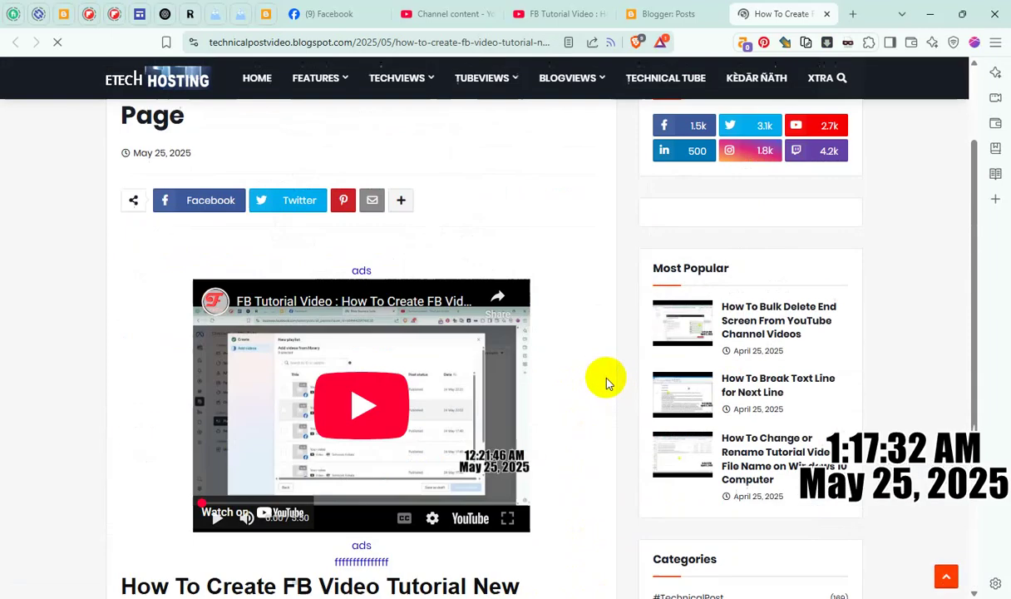
click(827, 15)
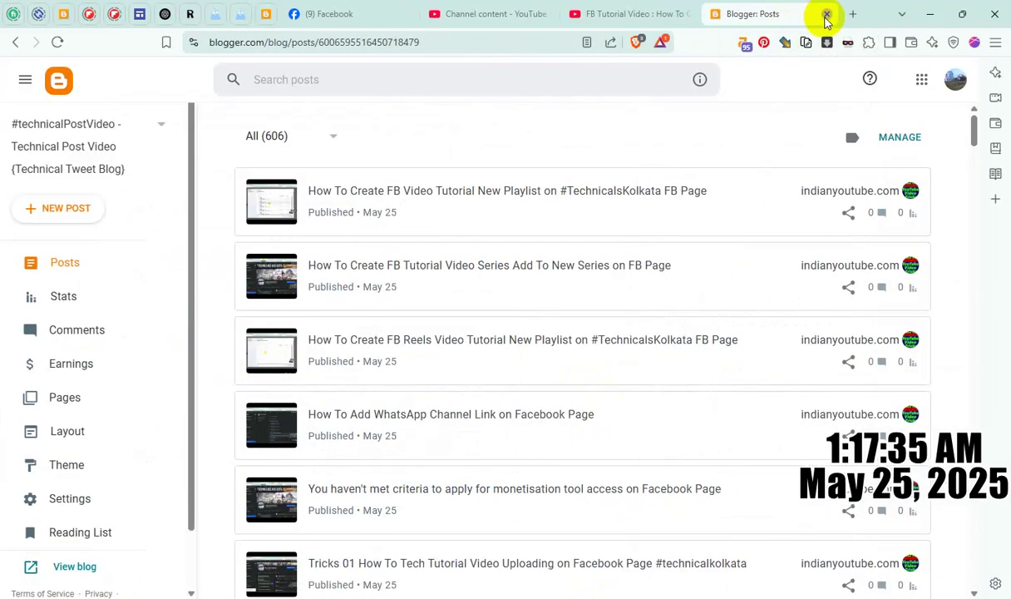
click(827, 15)
click(772, 15)
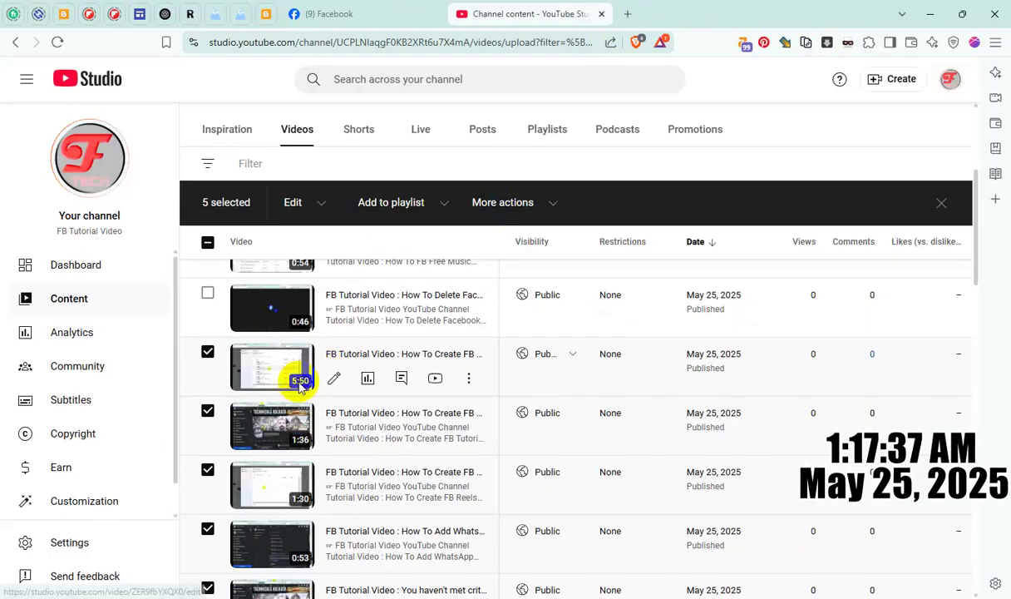
Step: Mark the 0:46 video in the channel content, open it on YouTube and copy "How To Delete Facebook Page or Deactive Facebook Page"
scroll(301, 379, up, 1)
click(207, 365)
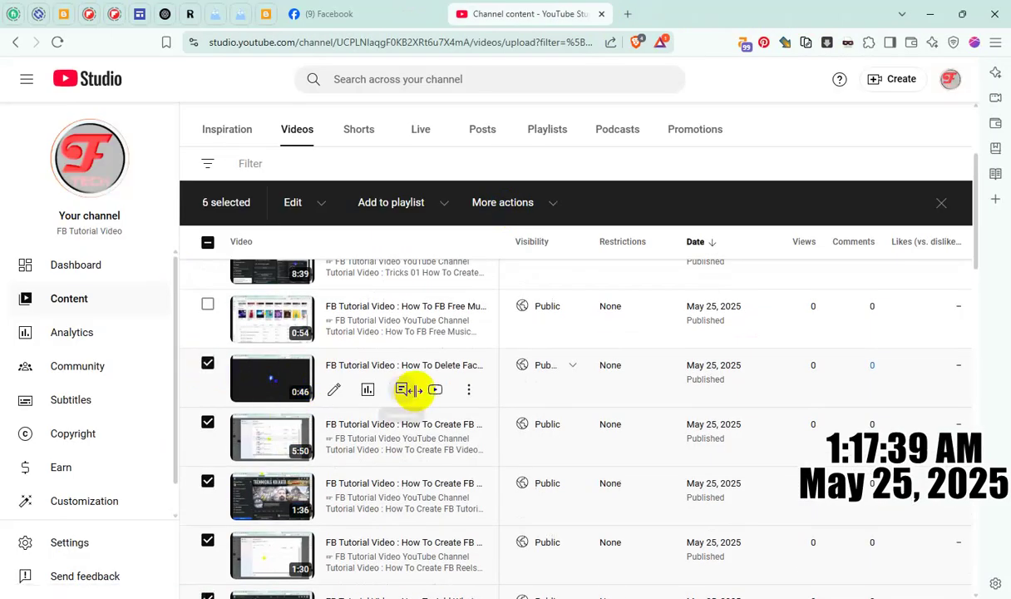
click(435, 389)
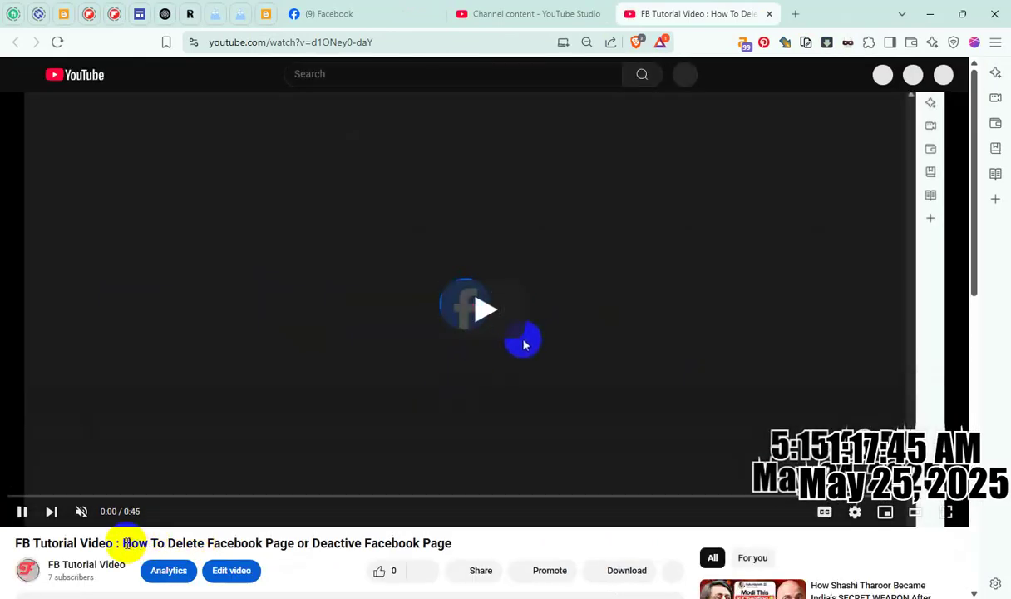
drag(123, 542, 517, 543)
key(ctrl+c)
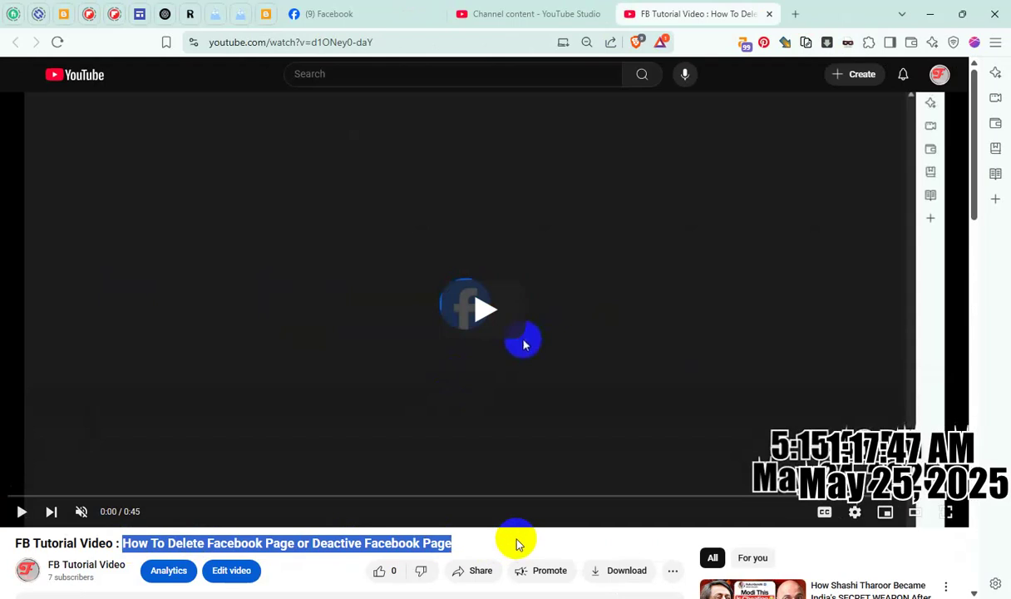
Step: Share the Facebook page deletion video to Blogger, creating a post on the #technicalPostVideo blog
click(476, 570)
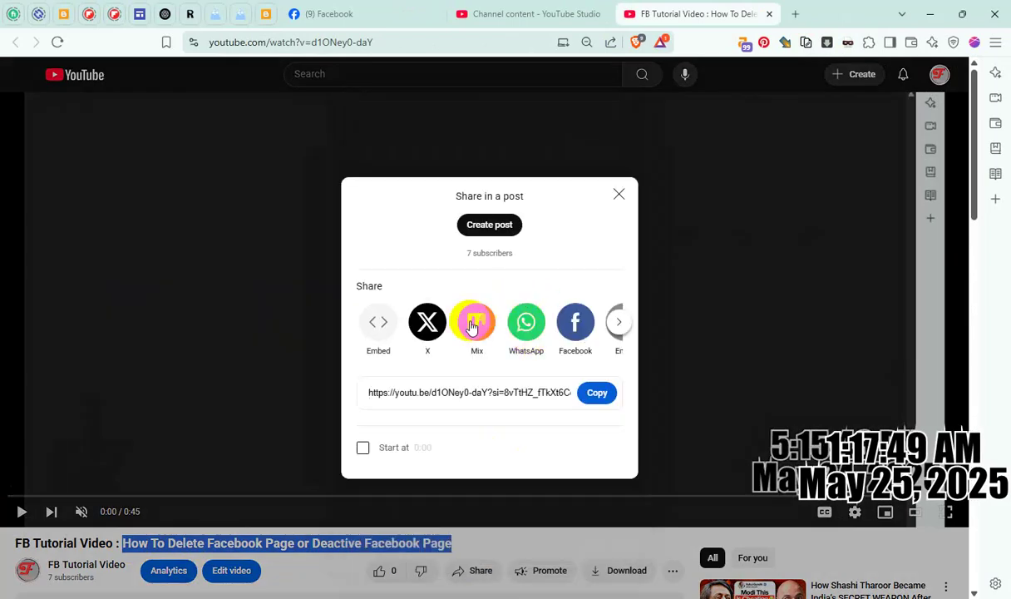
click(620, 322)
click(619, 321)
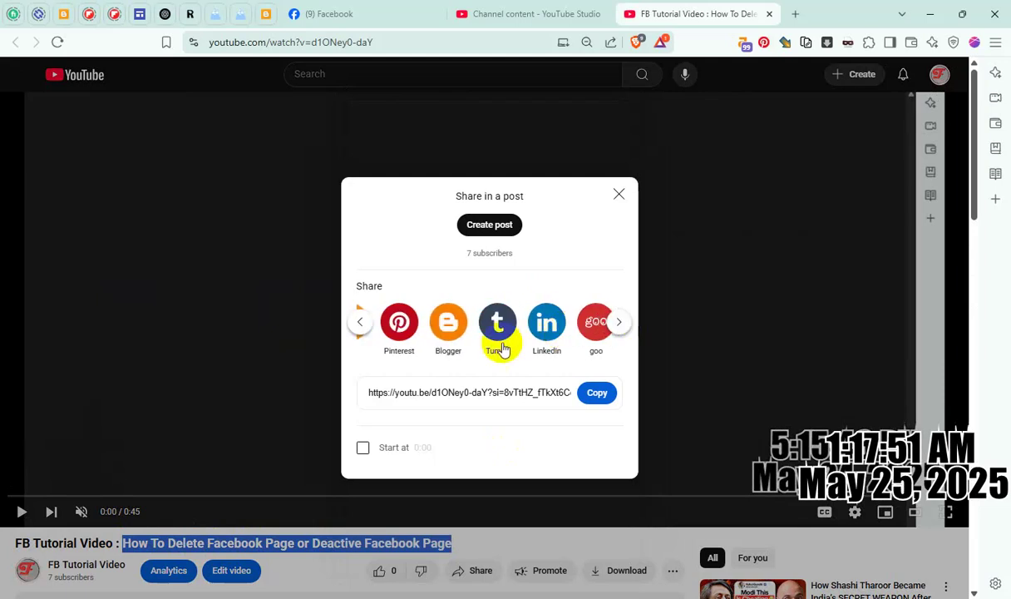
click(438, 329)
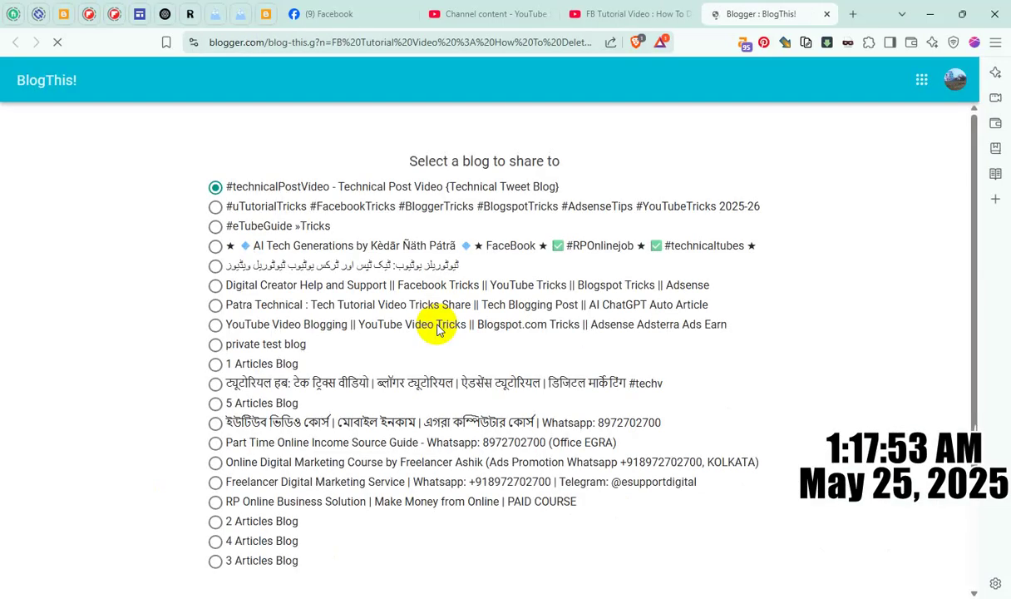
scroll(529, 456, down, 3)
click(483, 474)
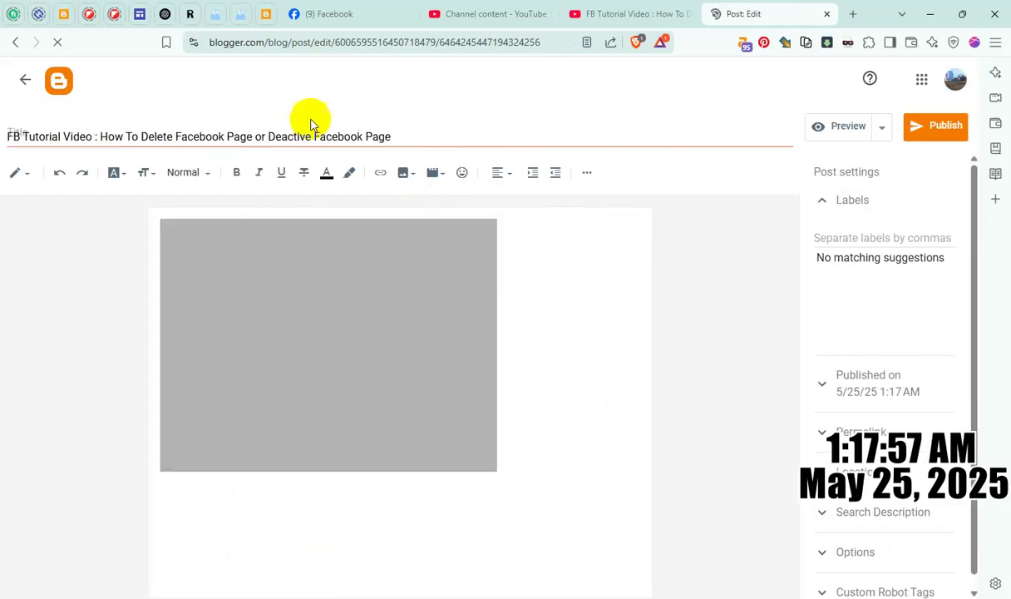
Step: Retitle the post "How To Delete Facebook Page or Deactive Facebook Page", centre the video and add "ads" around it with f and s filler lines below
click(305, 136)
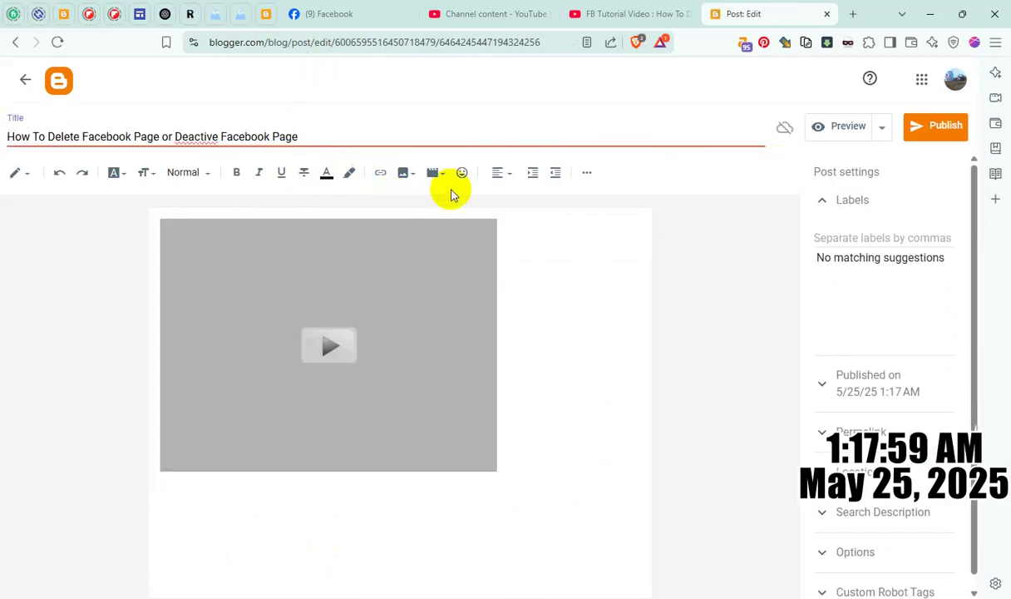
click(499, 172)
click(517, 215)
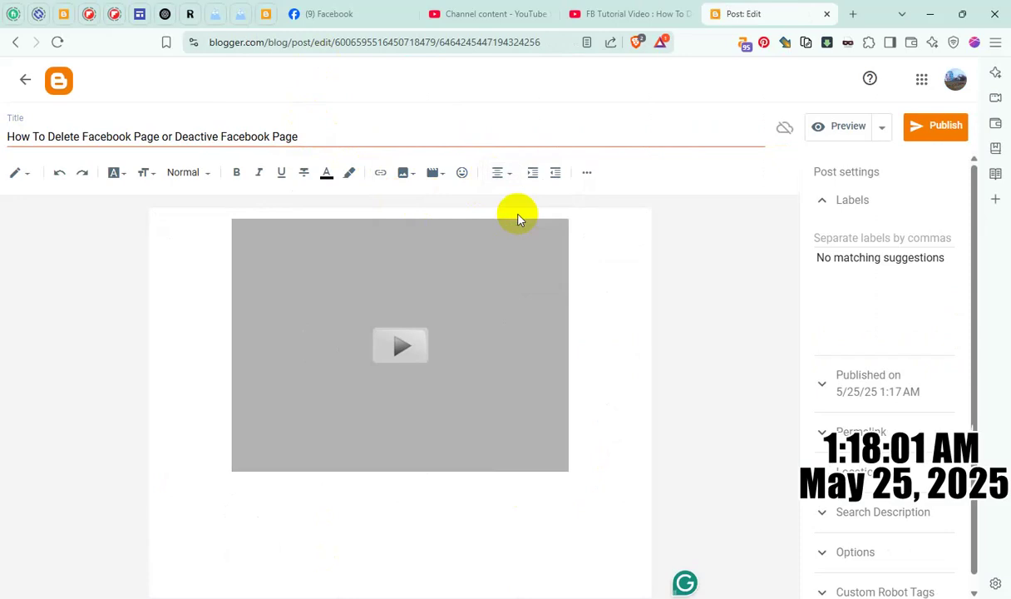
text(ssssssssssssssss)
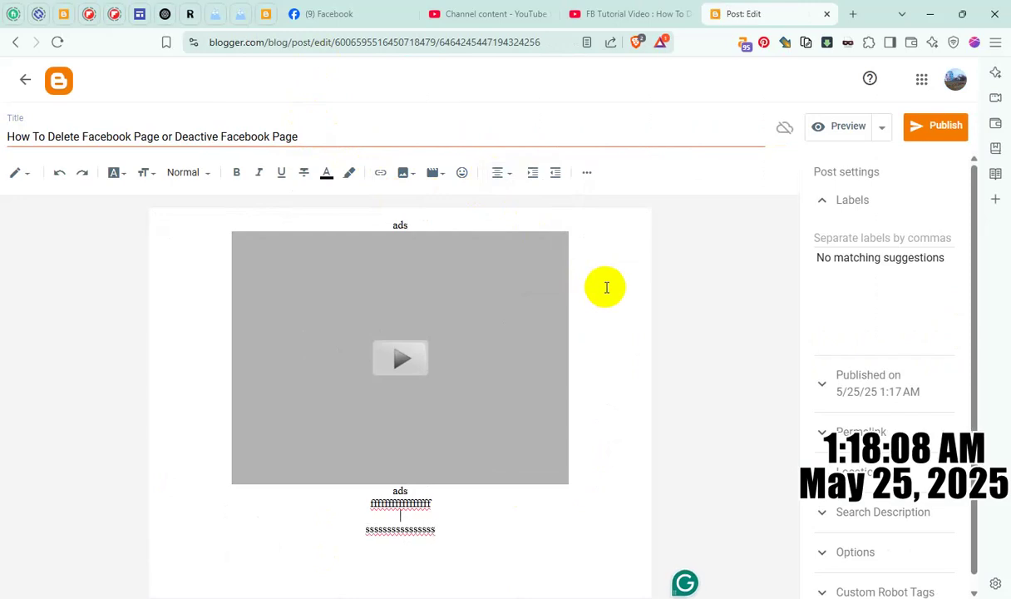
Step: Insert the copied page deletion title between the filler lines and enter it as the post's search description
key(ctrl+v)
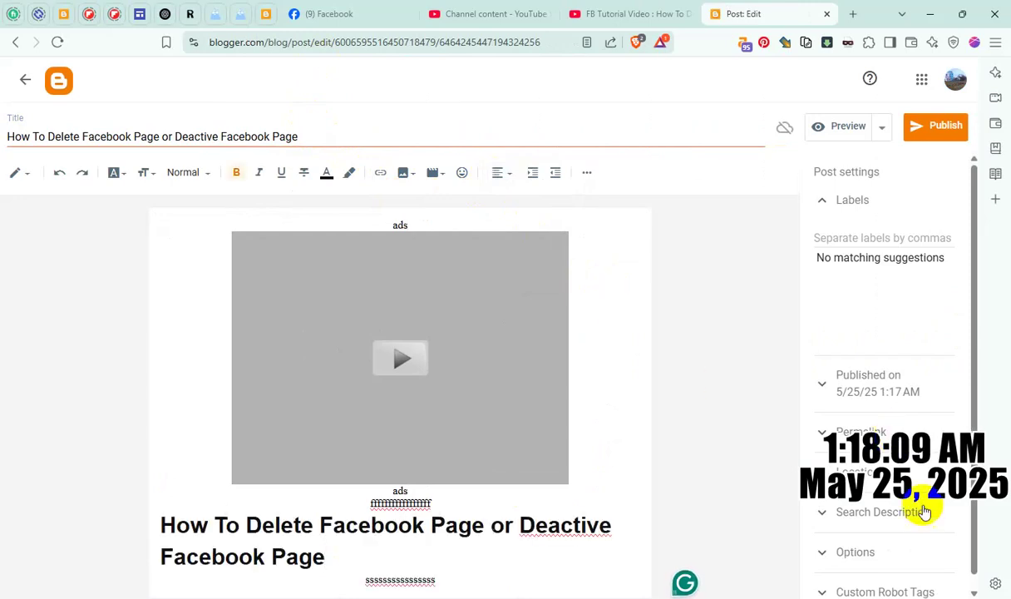
click(898, 515)
click(872, 412)
key(ctrl+v)
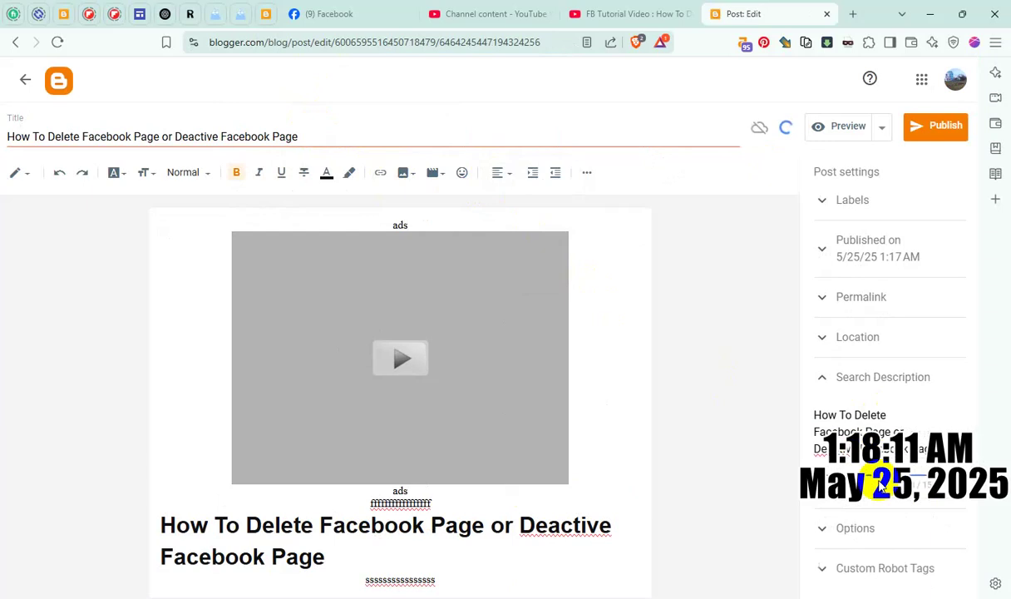
Step: Disallow reader comments with existing ones hidden, and publish the Facebook page deletion post
click(857, 527)
click(859, 509)
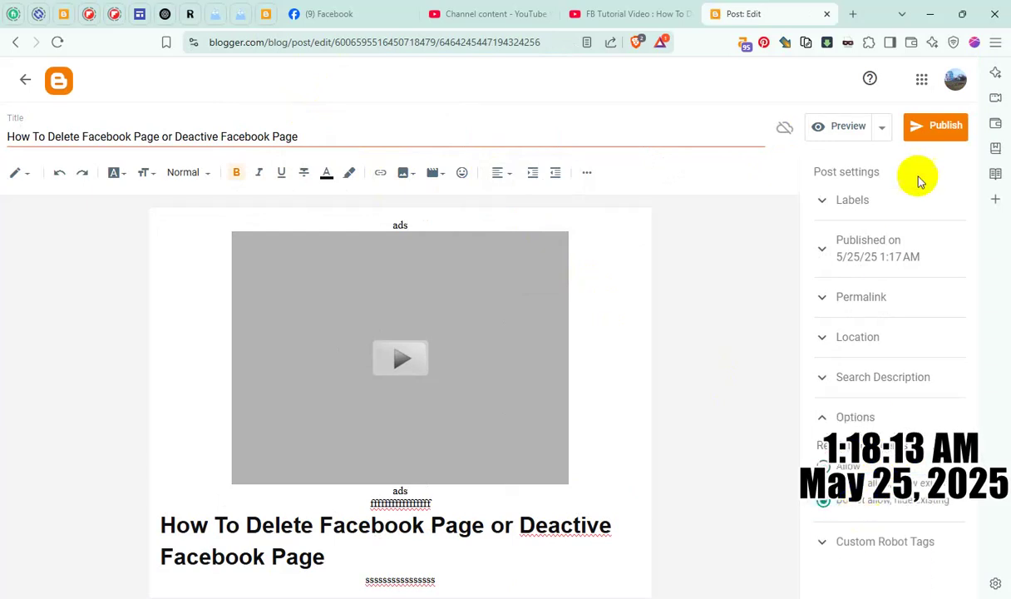
click(936, 135)
click(524, 368)
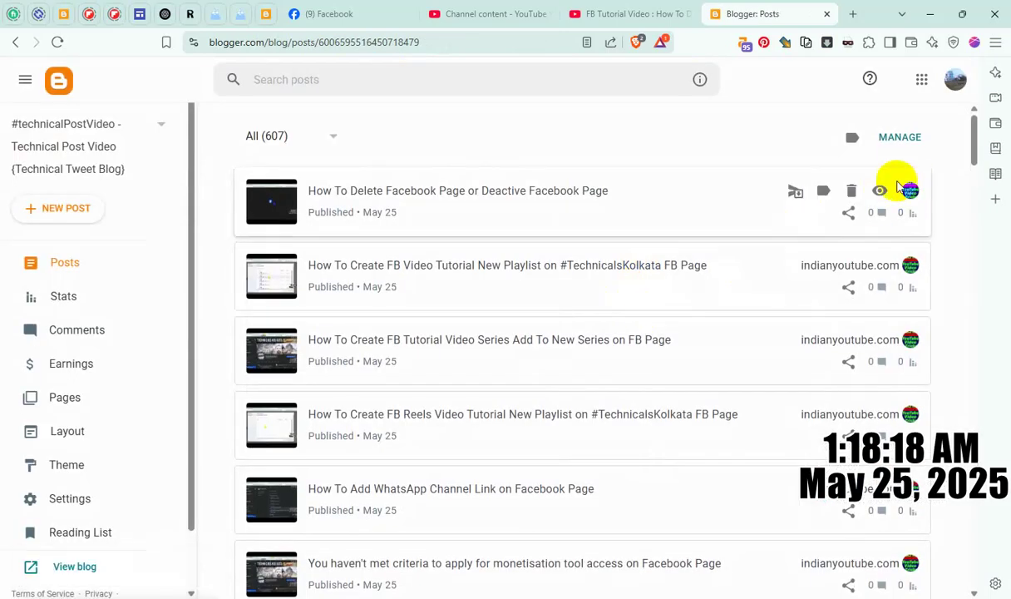
Step: View the published page deletion post on the blog, then close it along with the post list and the shared video
click(879, 191)
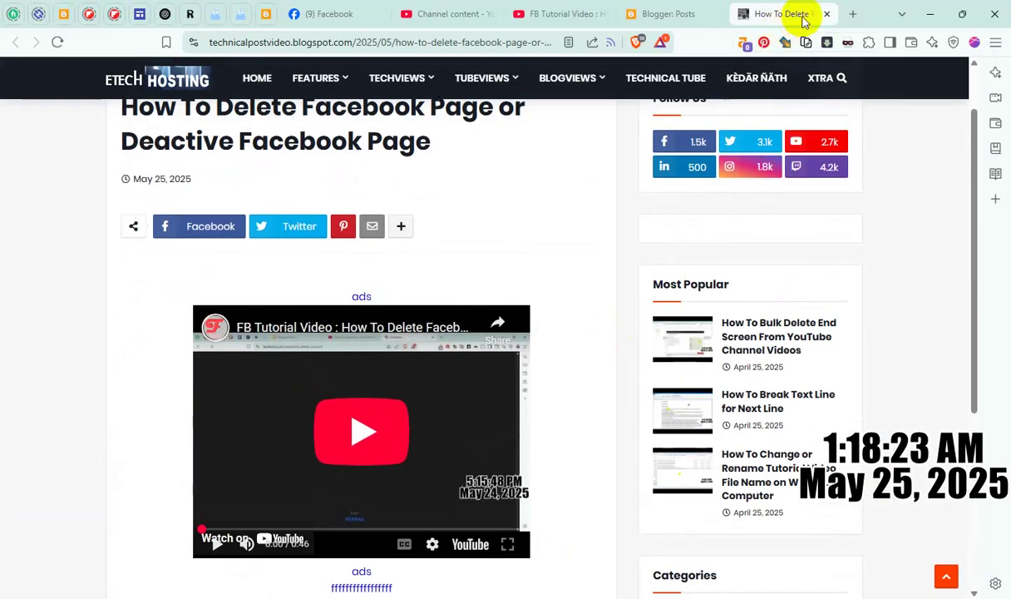
click(826, 14)
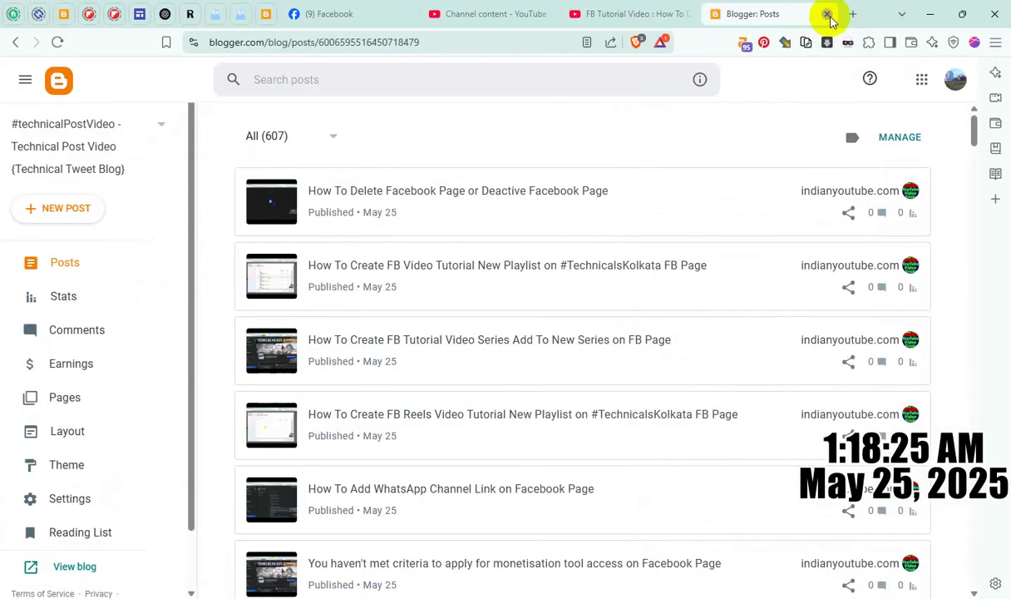
click(827, 14)
click(770, 14)
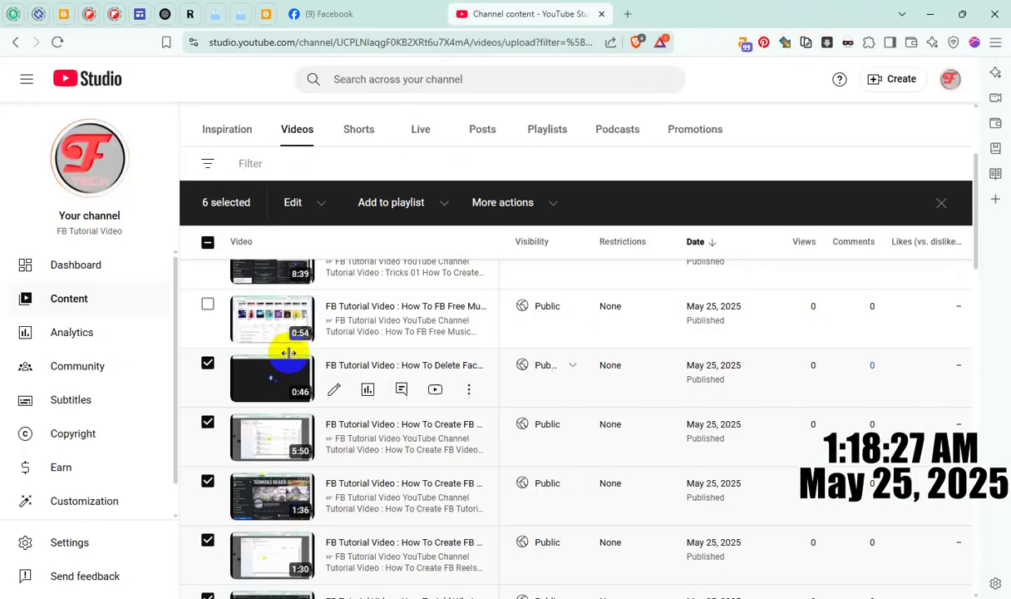
Step: Mark the 0:54 video in the channel content, open it on YouTube and copy "How To FB Free Music Sound Collection on Facebook Page"
scroll(282, 366, up, 2)
click(208, 449)
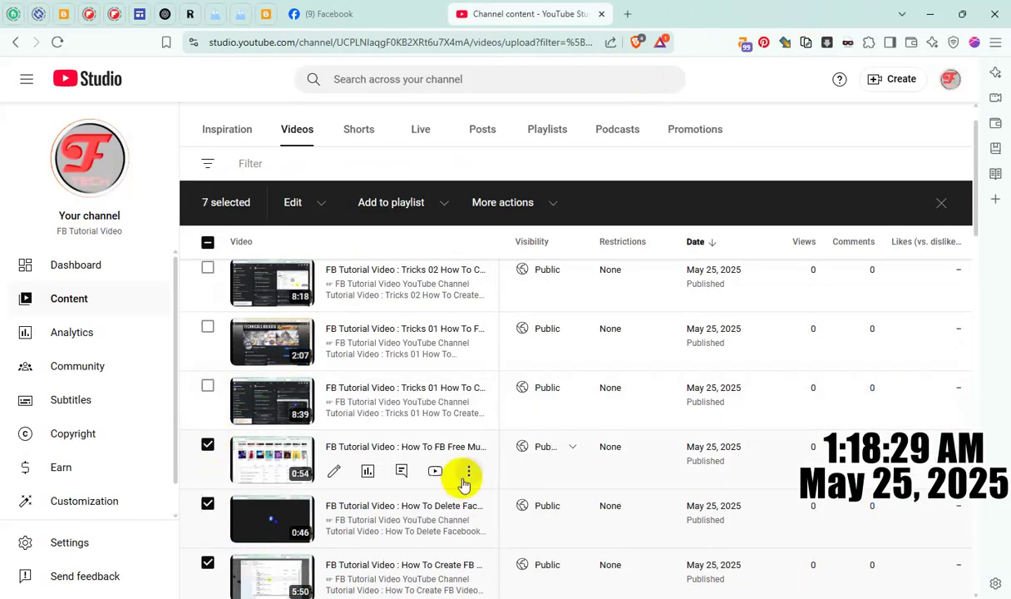
click(435, 469)
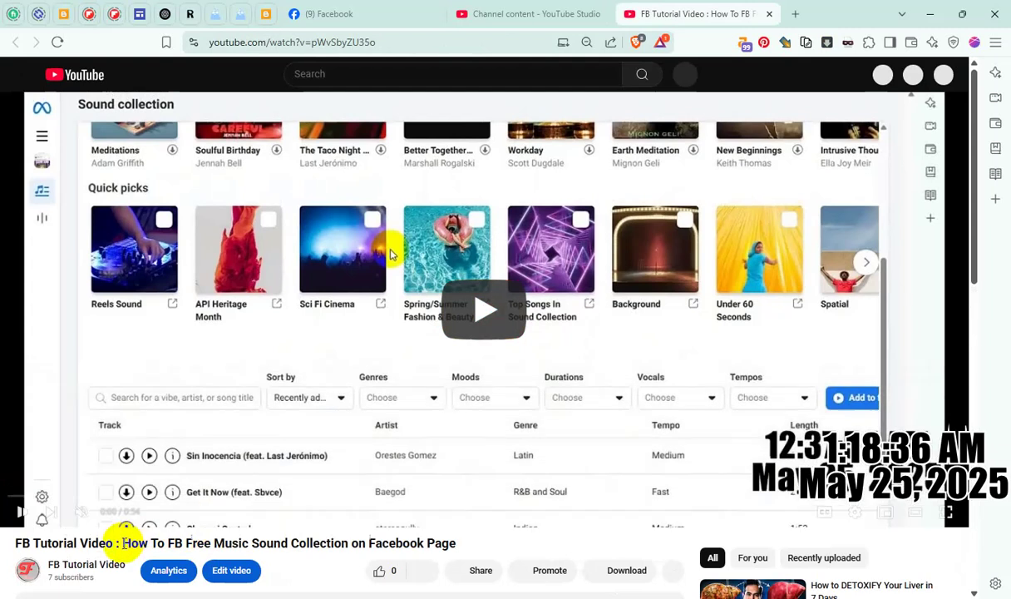
drag(122, 542, 523, 545)
key(ctrl+c)
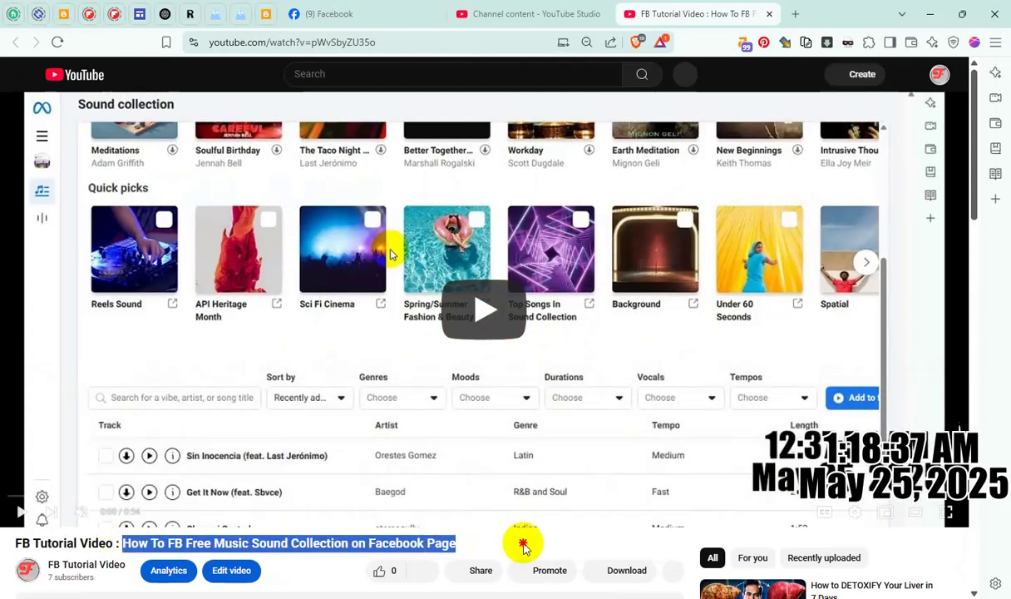
Step: Share the free music sound collection video to Blogger, creating a post on the #technicalPostVideo blog
click(479, 570)
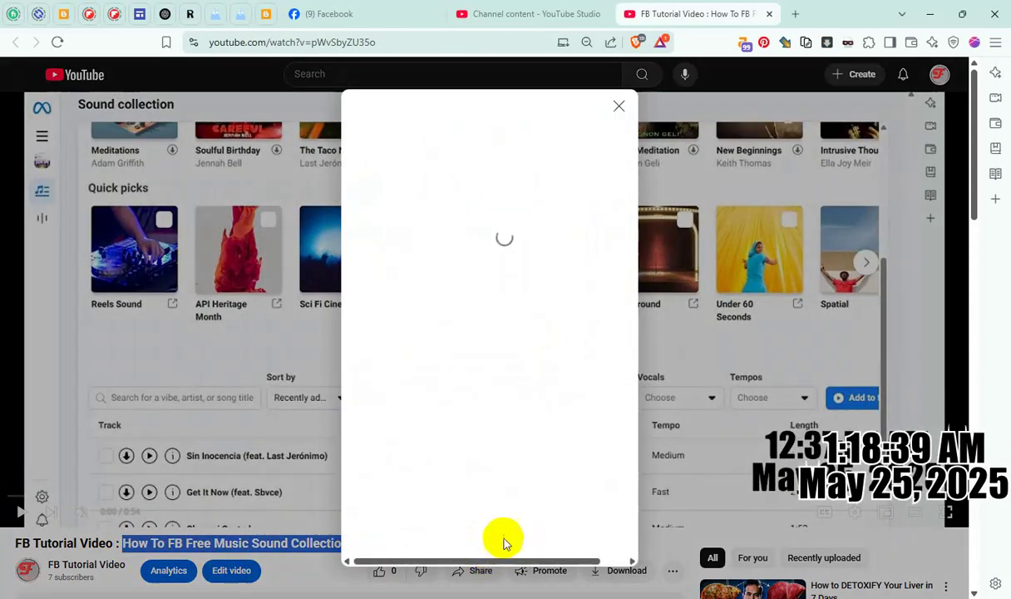
scroll(528, 352, right, 3)
scroll(567, 349, right, 5)
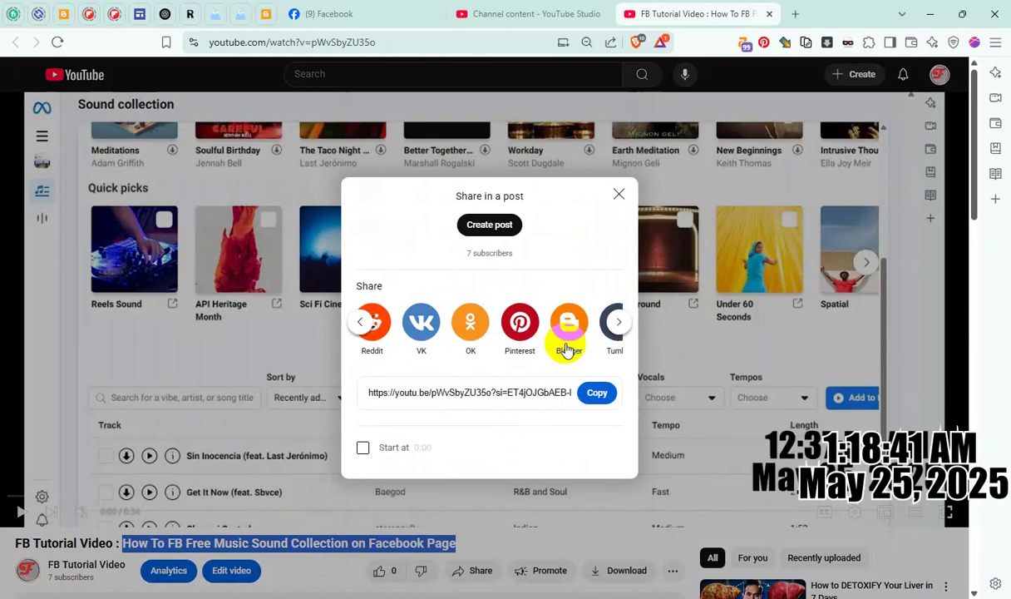
click(562, 317)
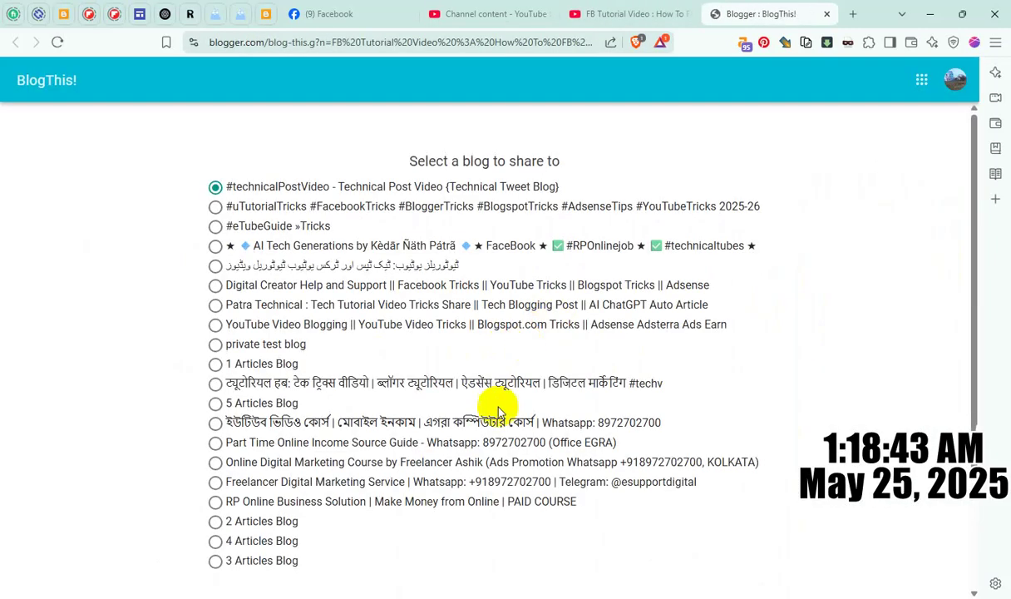
scroll(497, 440, down, 2)
click(496, 472)
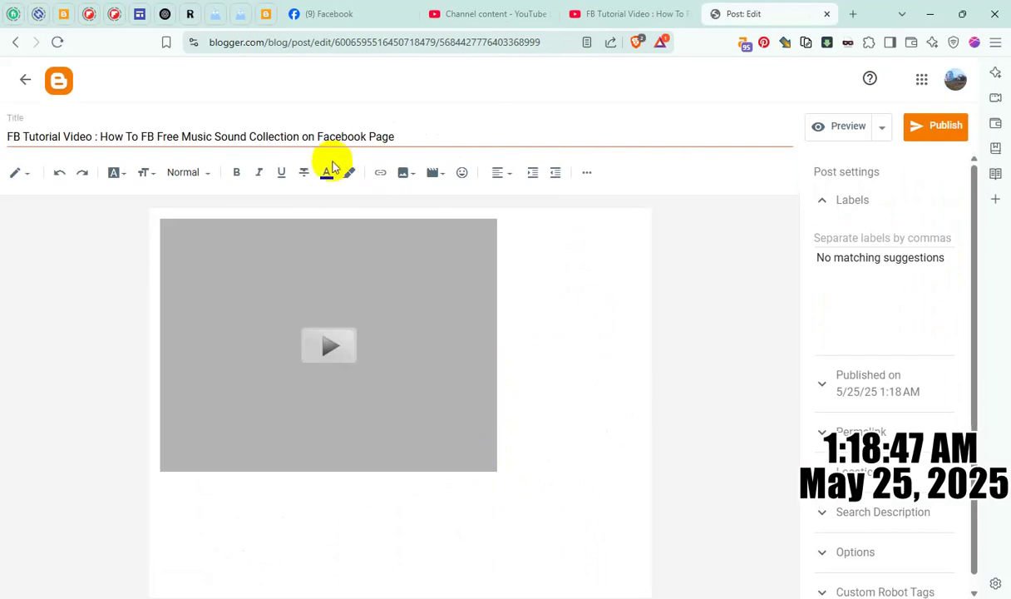
Step: Retitle the post "How To FB Free Music Sound Collection on Facebook Page", centre the video and add "ads" around it with filler lines below
triple_click(366, 138)
key(ctrl+v)
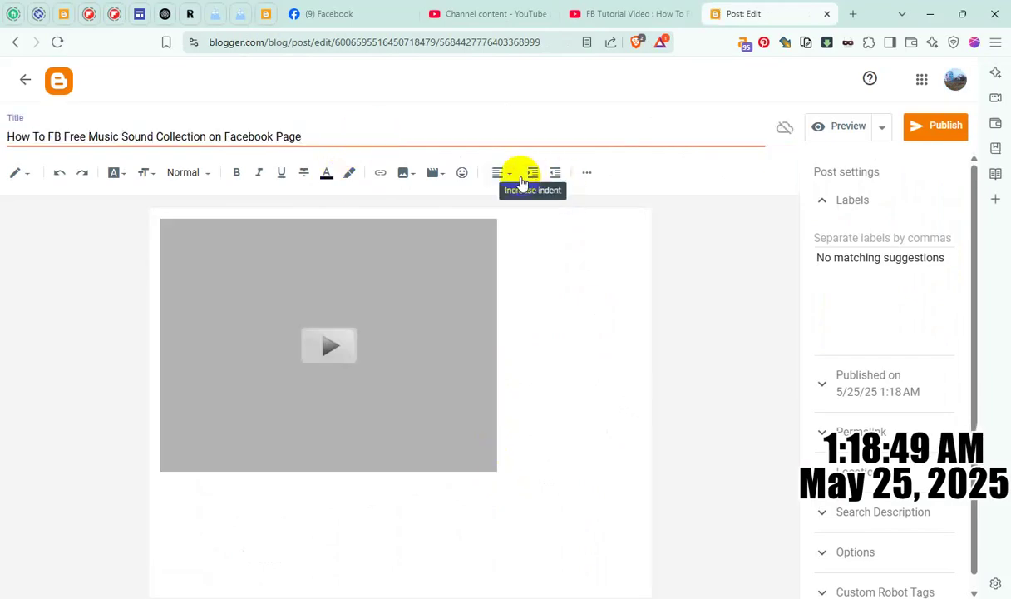
click(509, 181)
click(531, 223)
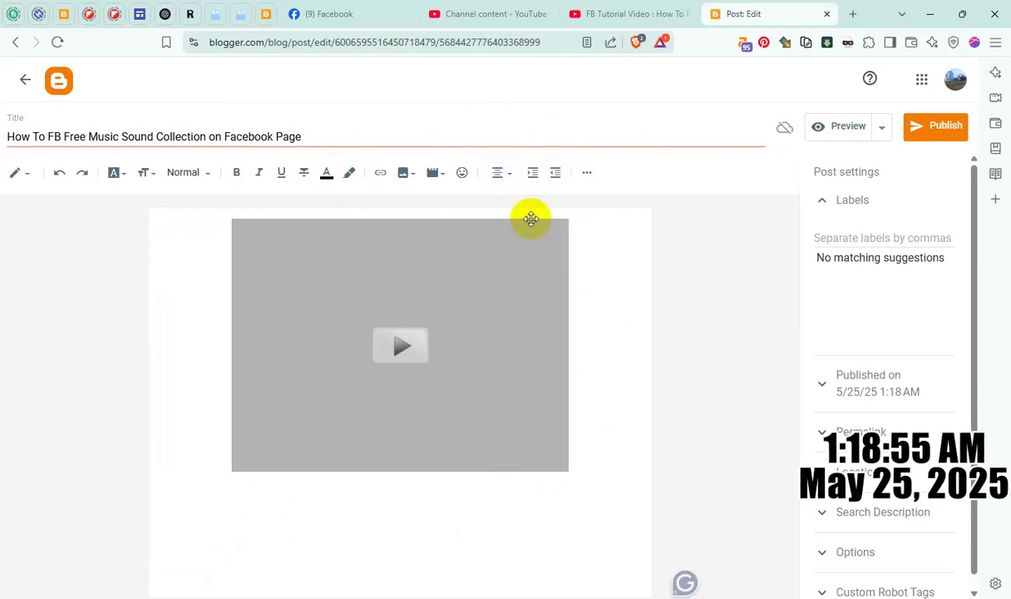
click(531, 219)
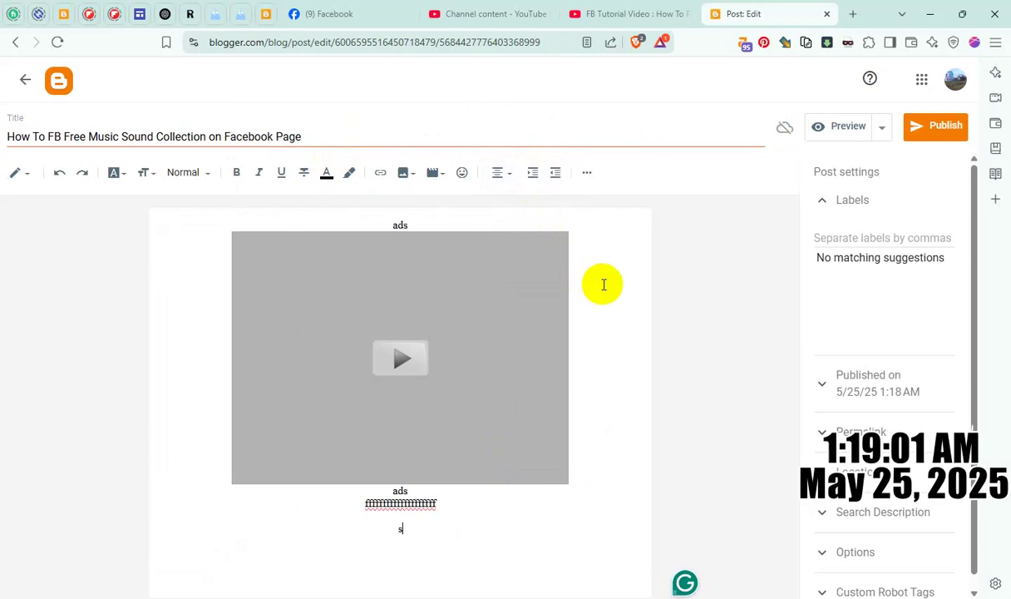
Step: Insert the copied music collection title between the filler lines and enter it as the post's search description
key(ctrl+v)
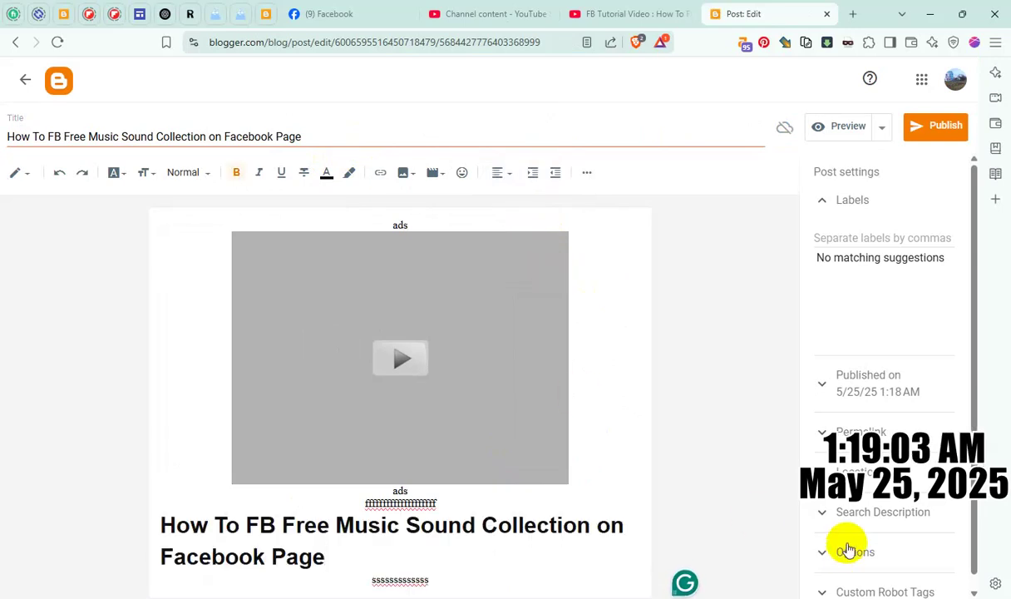
click(857, 514)
key(ctrl+v)
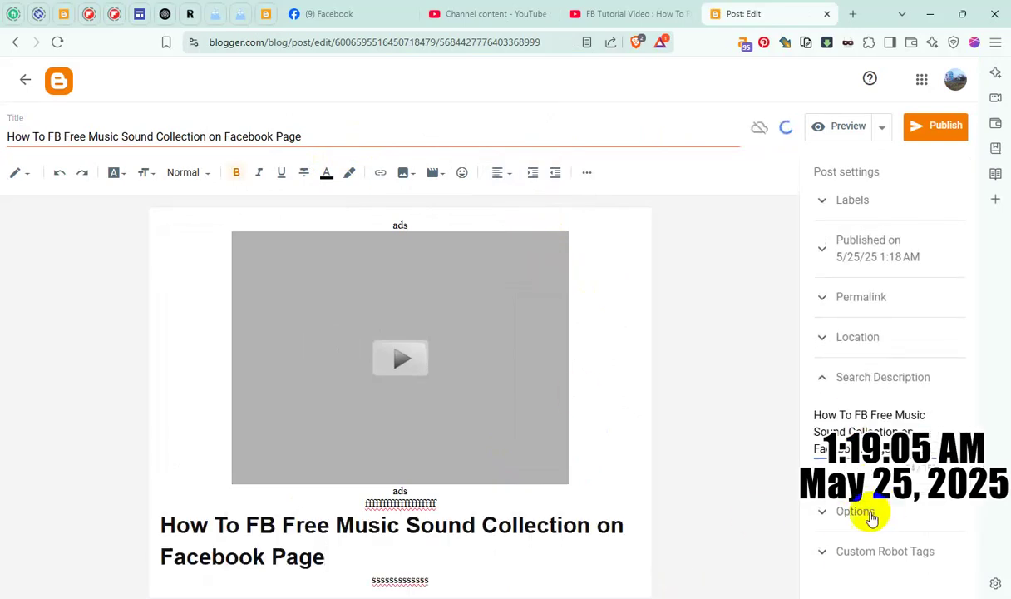
Step: Open the reader comment options and publish the free music sound collection post
click(865, 511)
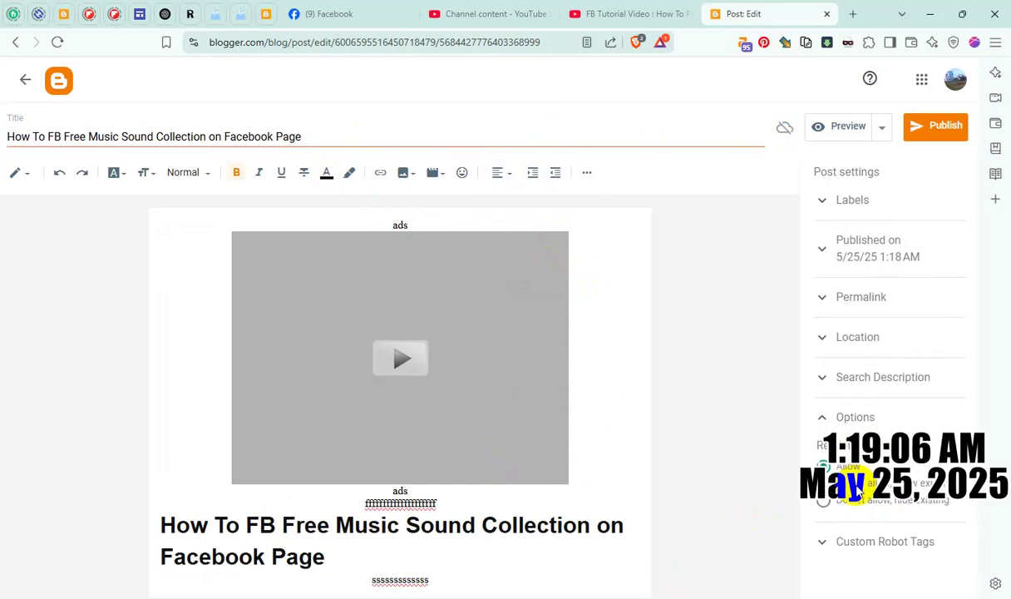
click(932, 129)
click(557, 364)
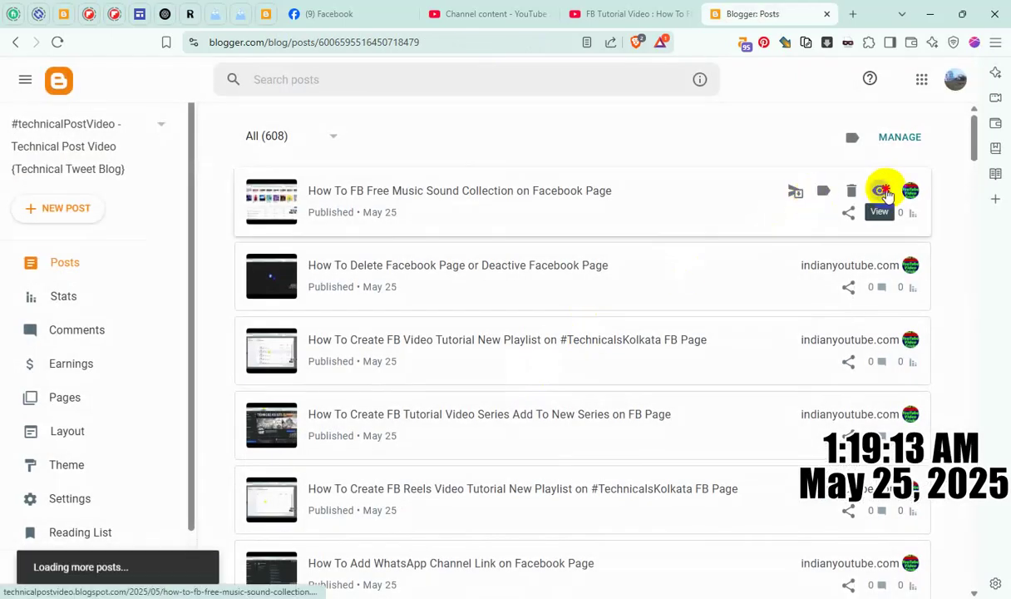
Step: View the published music collection post on the blog, then close it along with the post list and the shared video
click(880, 189)
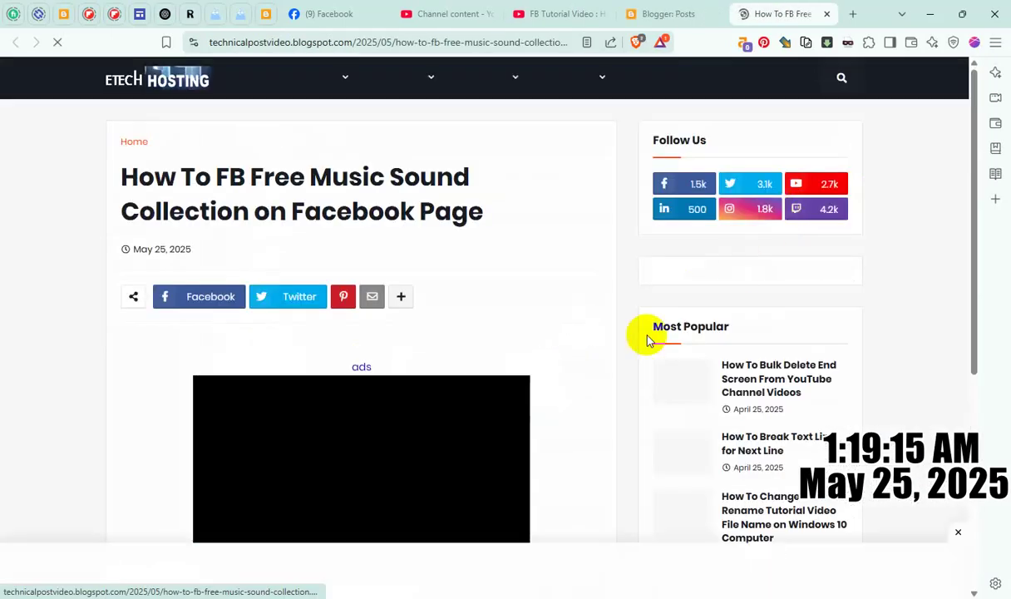
scroll(597, 360, down, 4)
scroll(593, 357, up, 3)
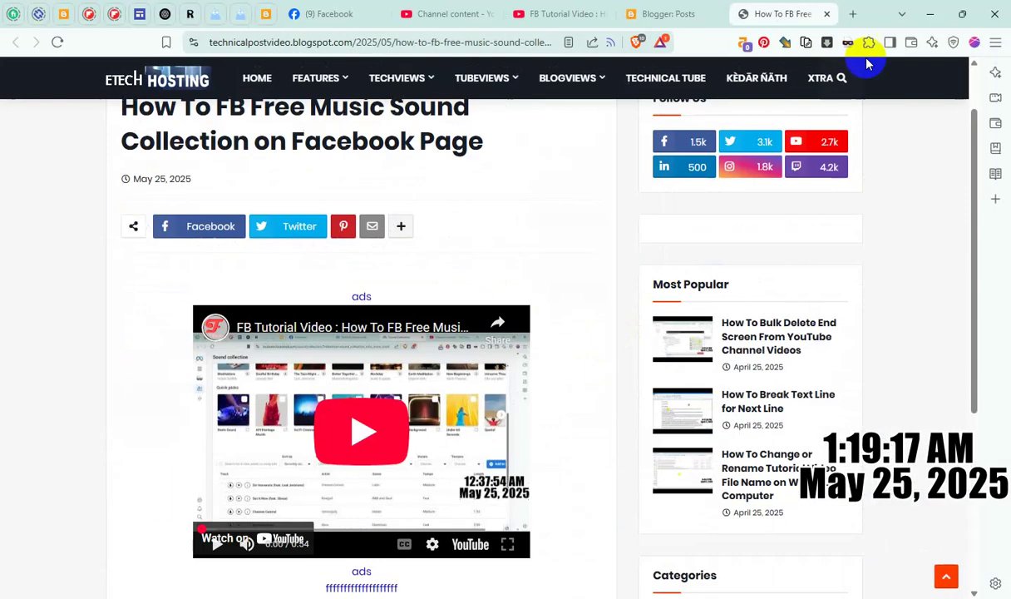
click(825, 14)
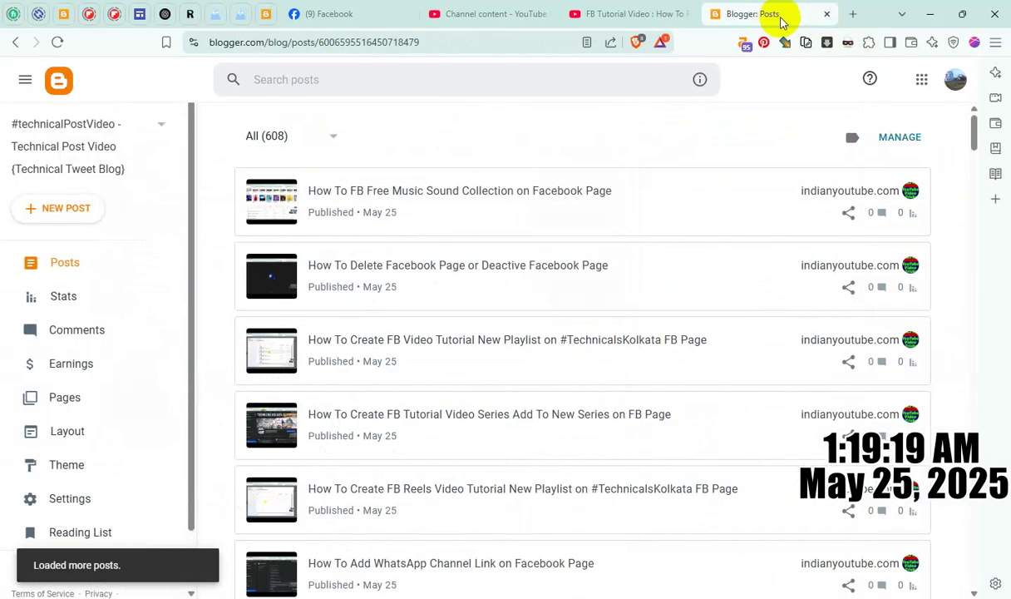
click(828, 14)
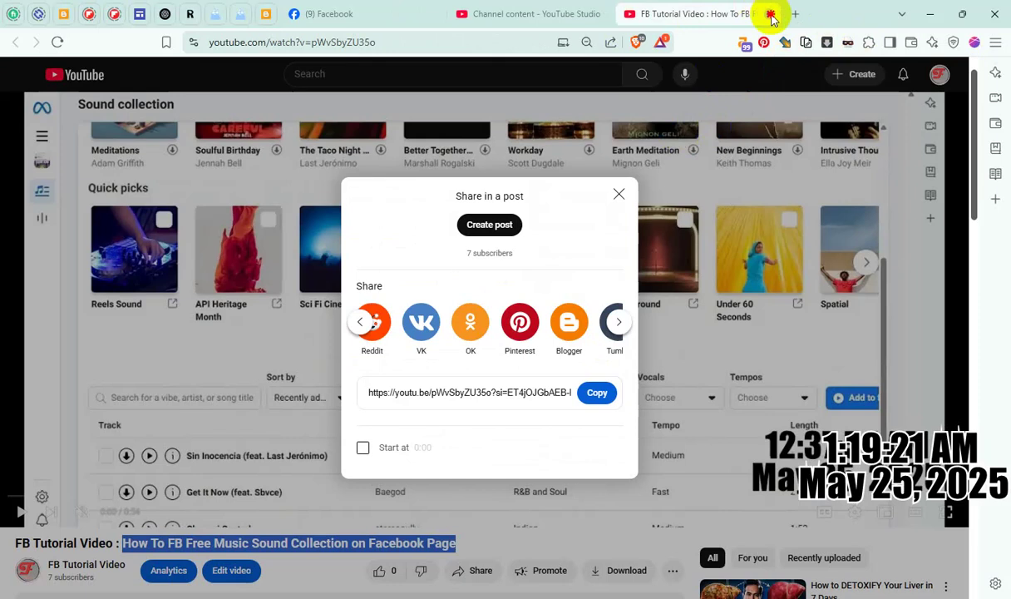
click(771, 14)
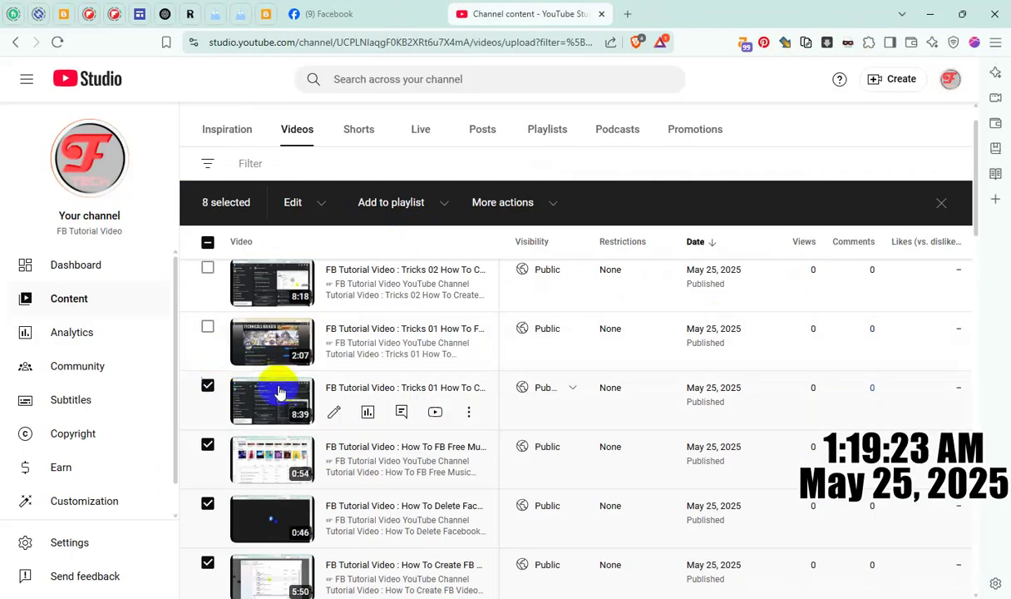
Step: Open the marked 8:39 video on YouTube and copy "Tricks 01 How To Create Facebook Reels For FB Page From EXISTING Videos"
click(435, 411)
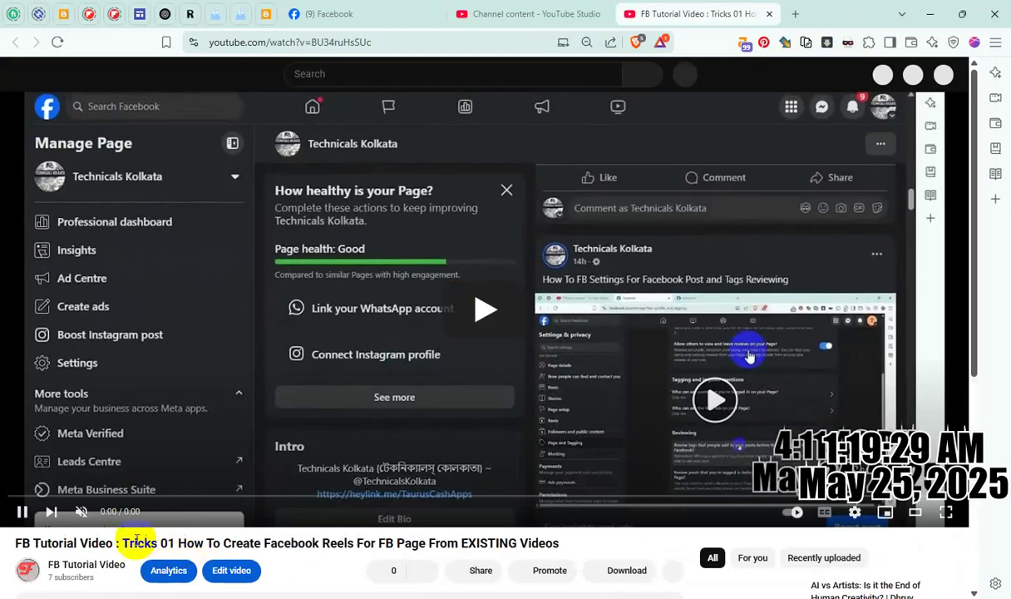
drag(122, 542, 603, 541)
key(ctrl+c)
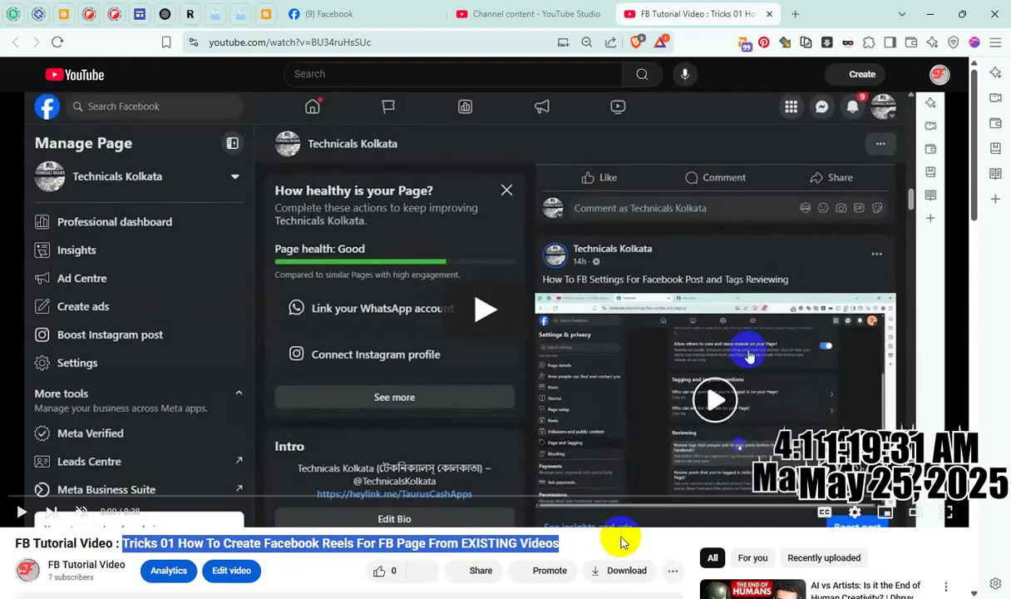
Step: Share the Facebook Reels video to the #technicalPostVideo blog on Blogger as a new post draft
click(459, 570)
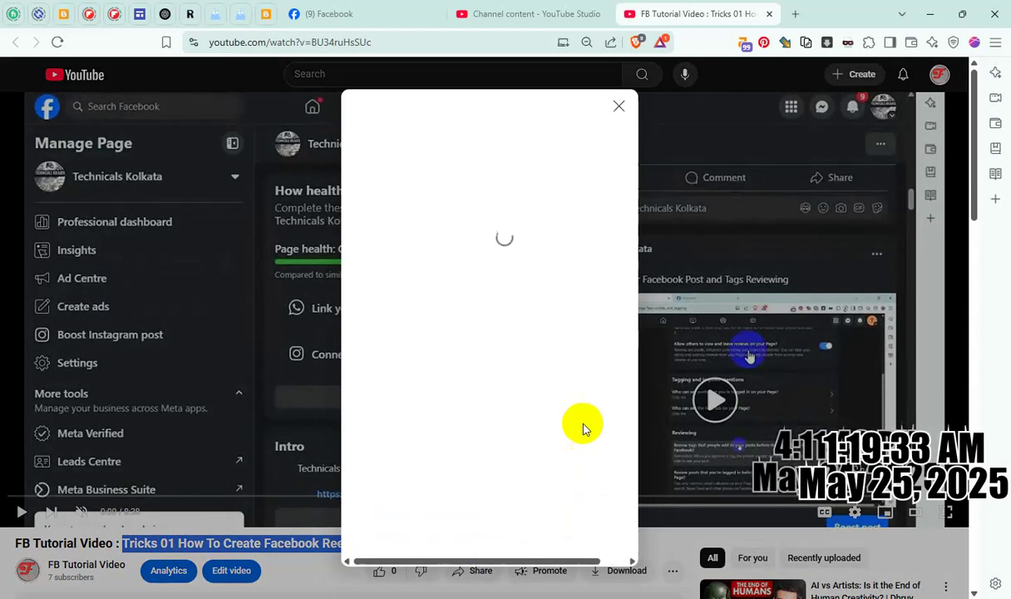
click(615, 323)
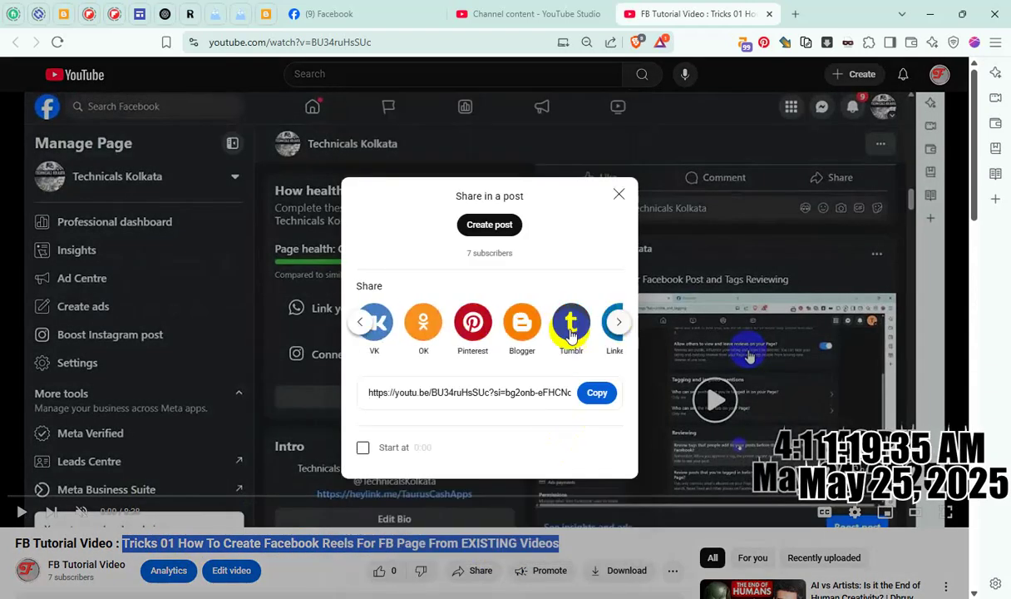
click(447, 325)
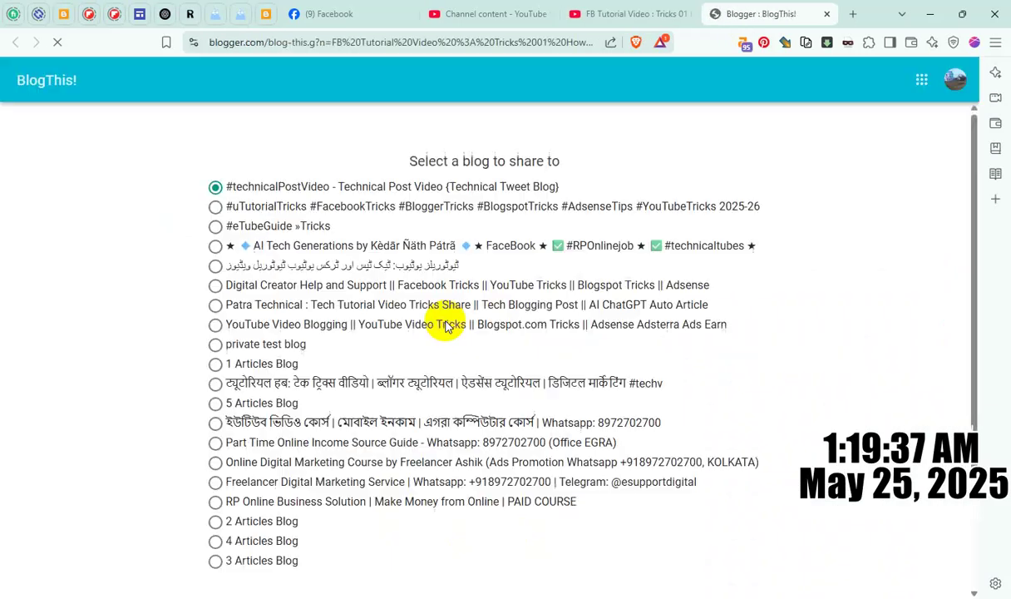
scroll(549, 461, down, 3)
click(510, 475)
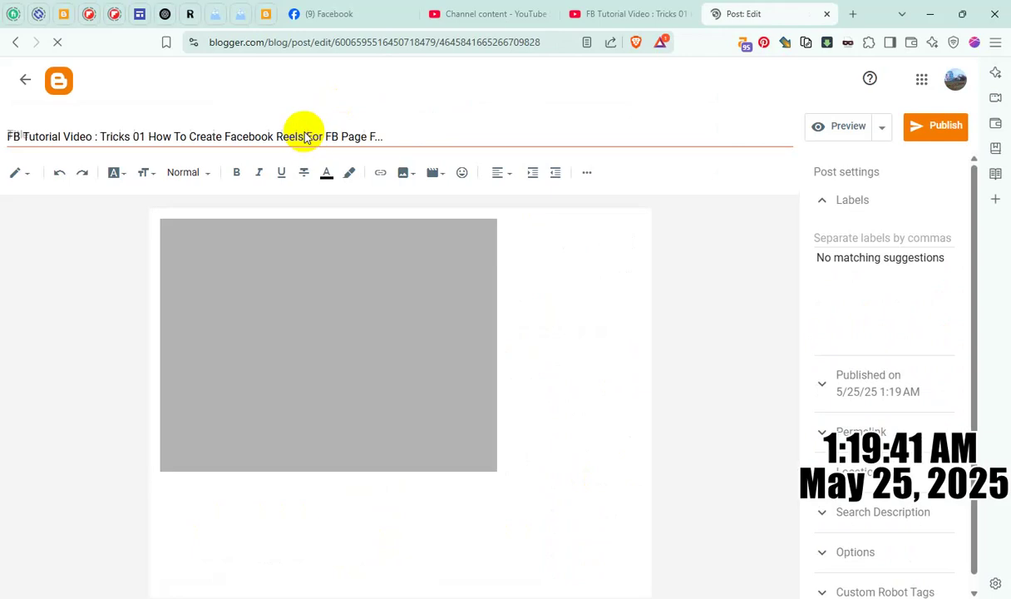
Step: Replace the post title with "Tricks 01 How To Create Facebook Reels For FB Page From EXISTING Videos" and centre the embedded video
click(305, 134)
key(ctrl+a)
key(ctrl+v)
click(501, 174)
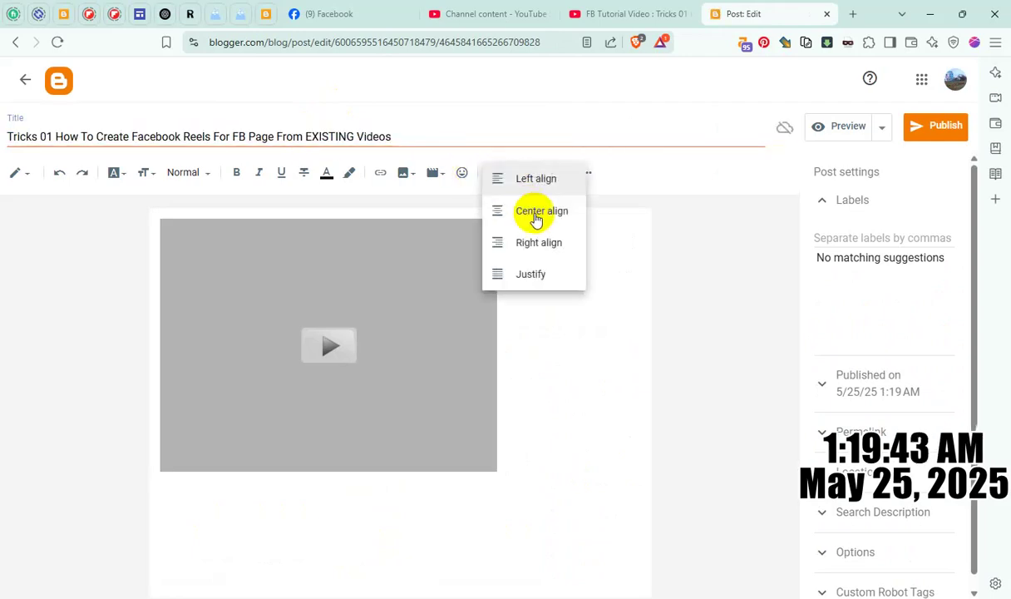
click(541, 206)
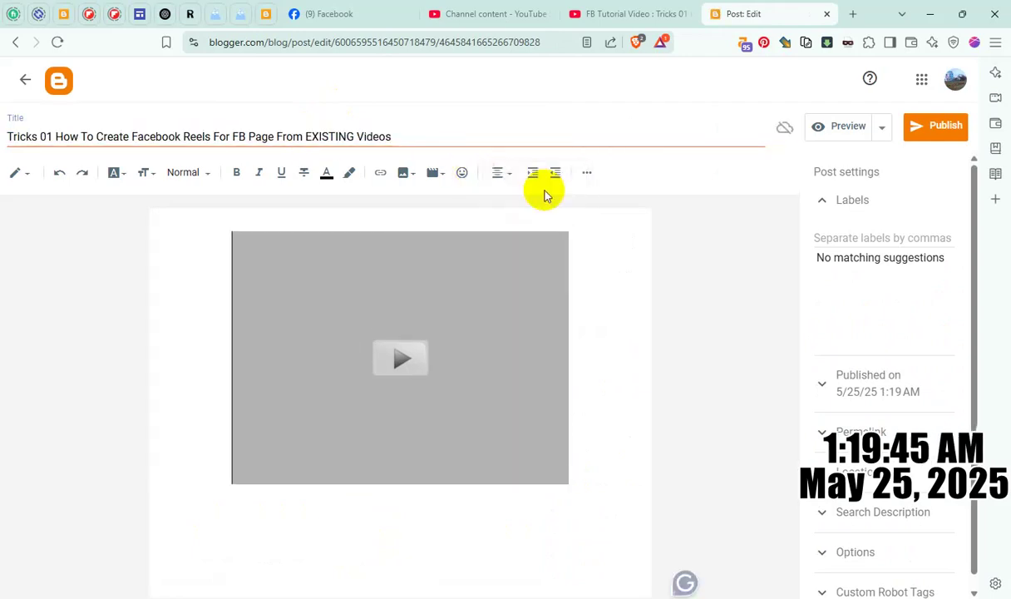
Step: Add "ads" above and below the video, then the copied title between f and s filler lines, and enter the title as search description
text(ssssssssssssssssssss)
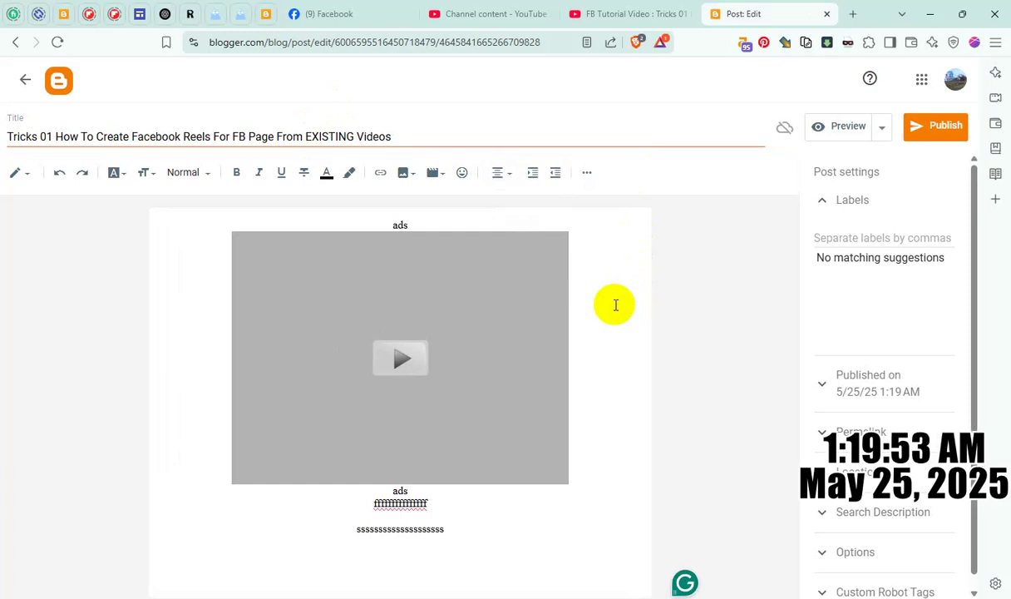
key(ctrl+v)
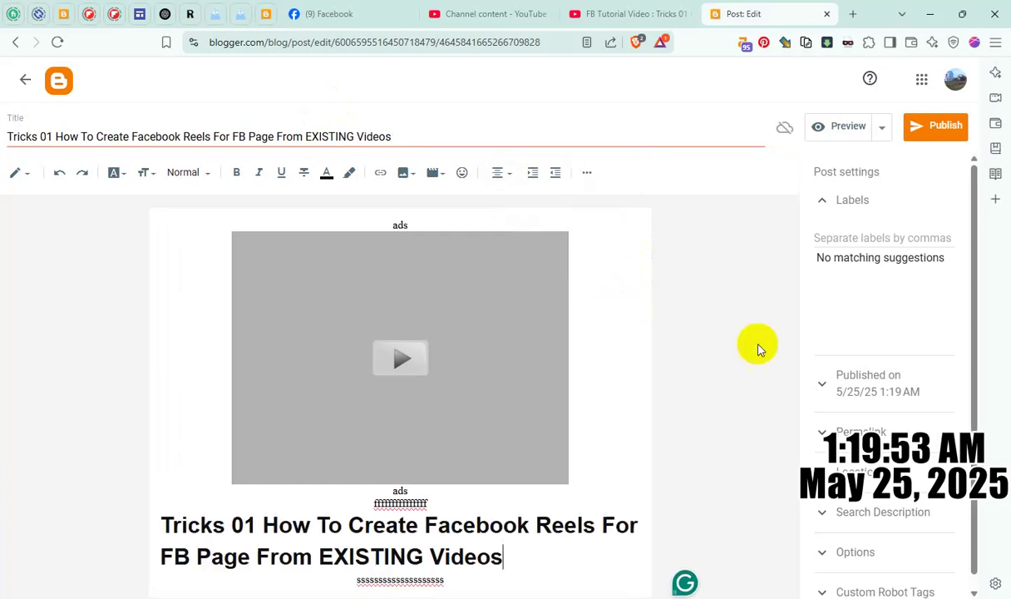
click(894, 514)
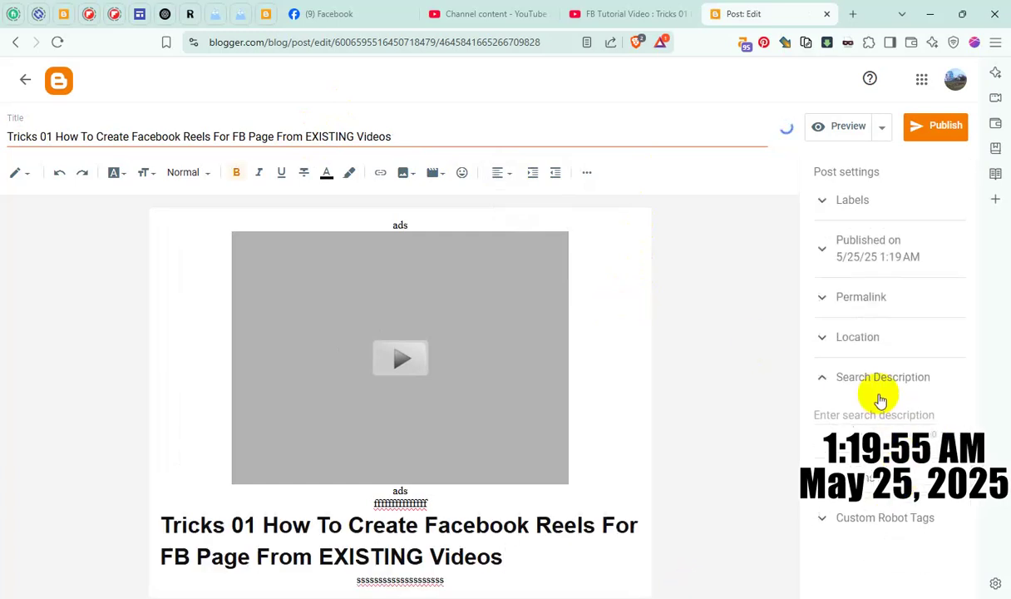
key(ctrl+v)
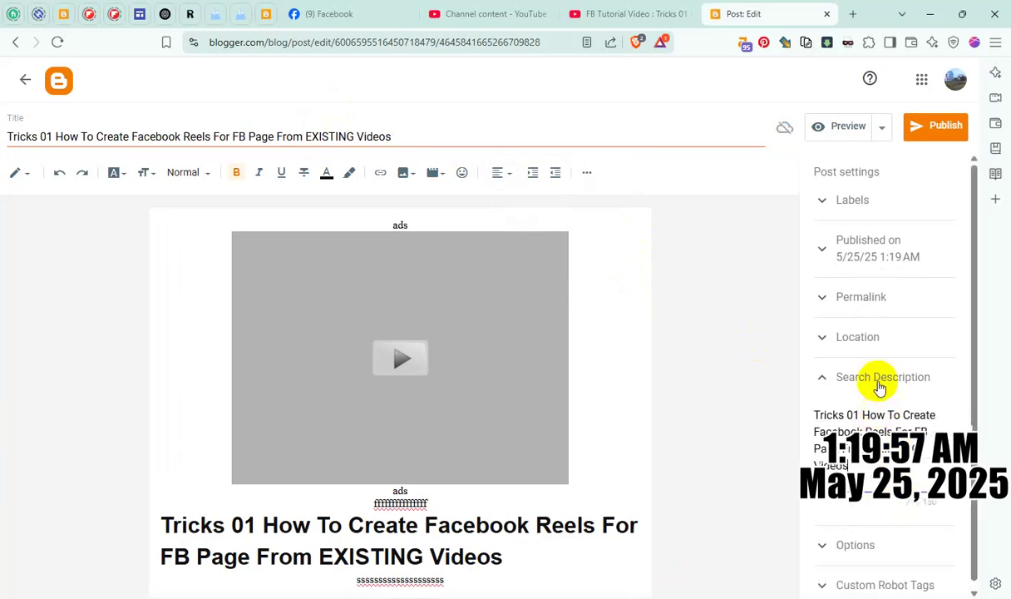
Step: Open the reader comment options and publish the Facebook Reels post
click(856, 544)
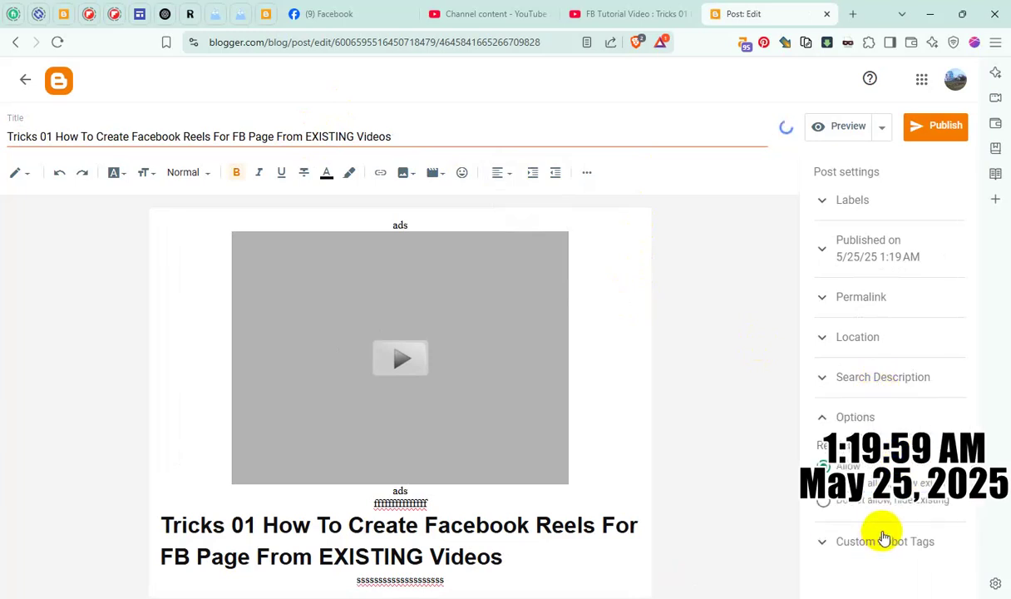
click(948, 129)
click(548, 362)
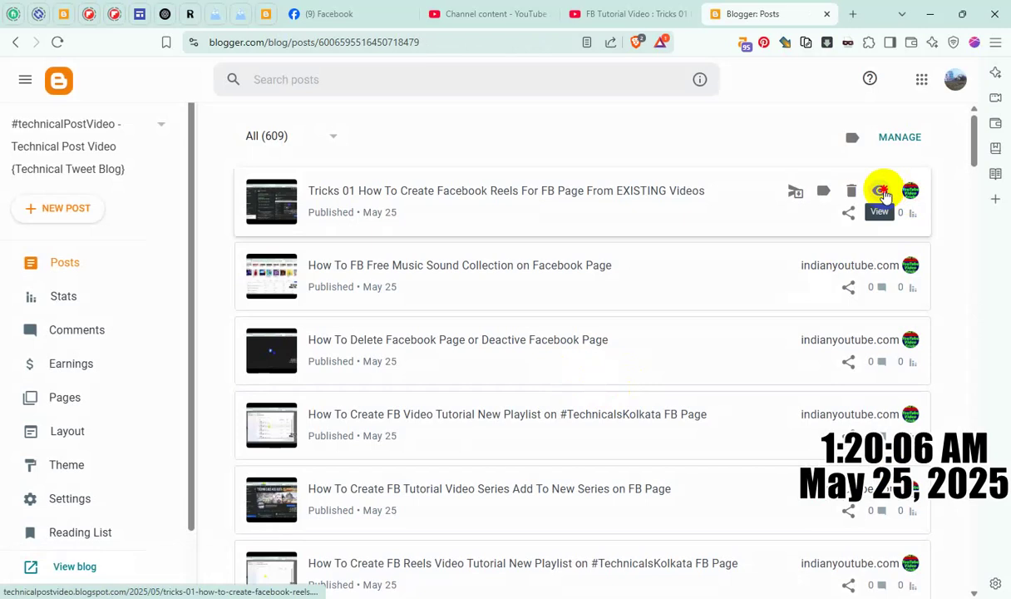
Step: View the published Facebook Reels post on the blog, then close it along with the post list and the shared video
click(881, 192)
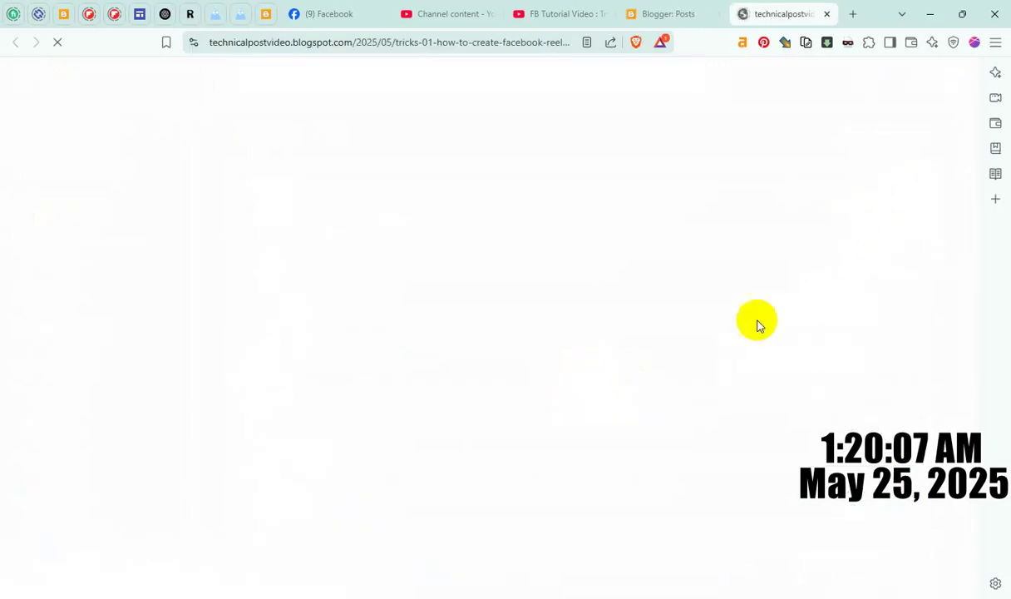
scroll(602, 362, down, 5)
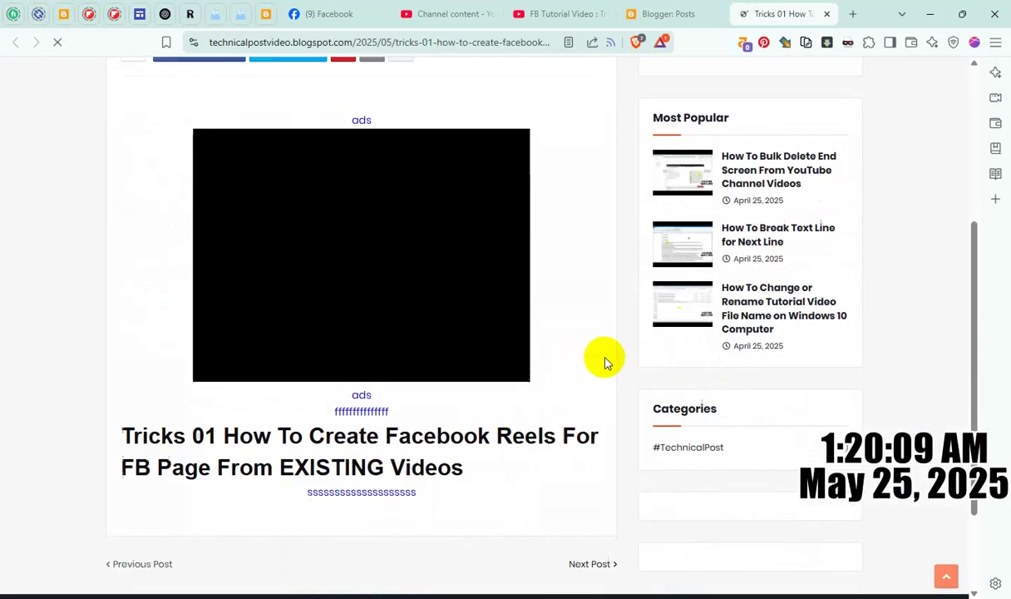
scroll(606, 363, up, 4)
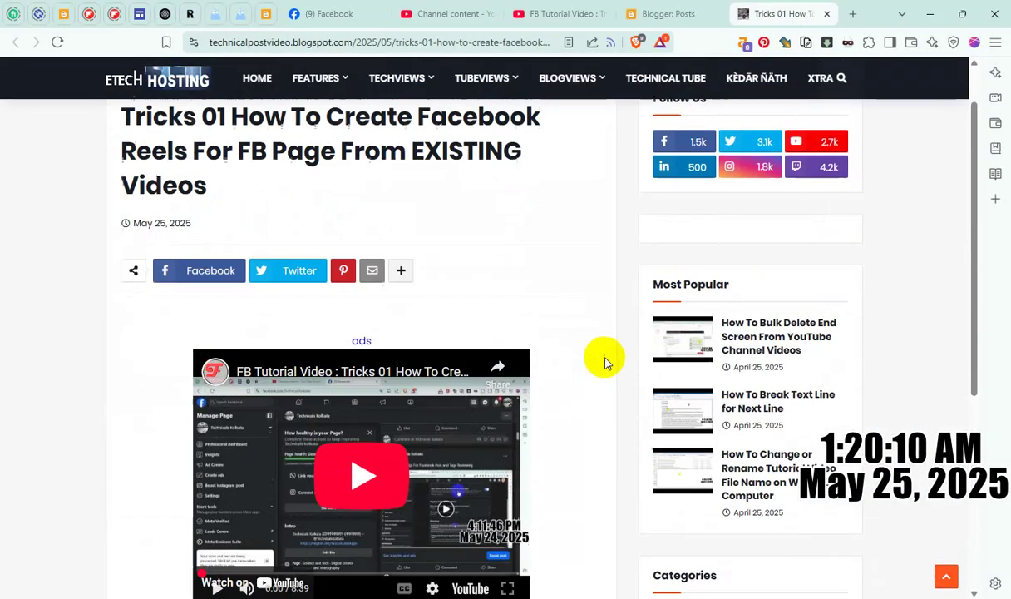
click(826, 14)
click(829, 15)
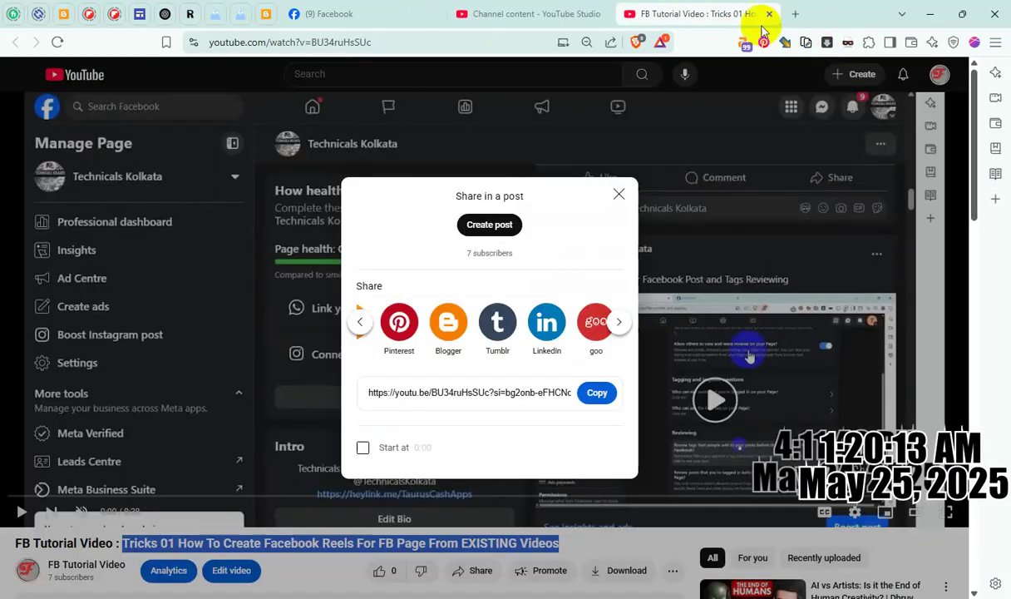
click(769, 14)
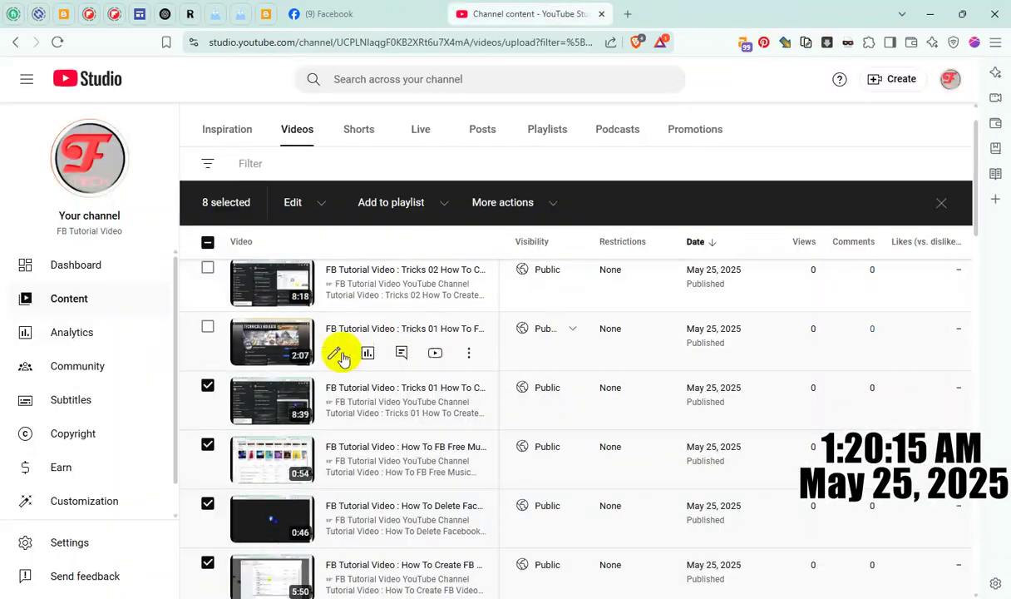
Step: Mark the 2:07 video, open it on YouTube and copy "Tricks 01 How To Facebook Page Access Invite Admin Owner Change on FB Page Role"
click(208, 332)
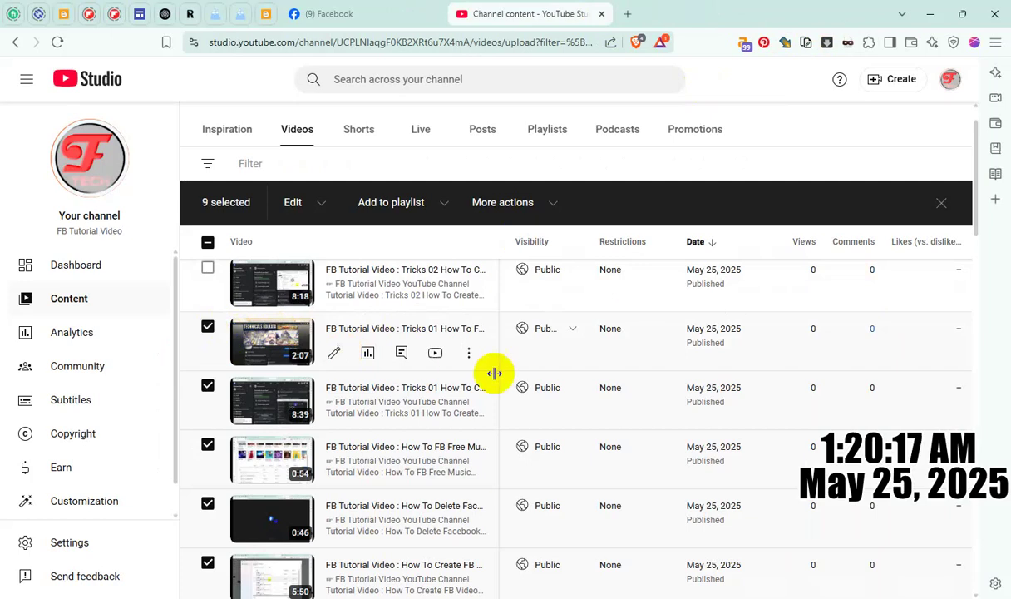
click(436, 353)
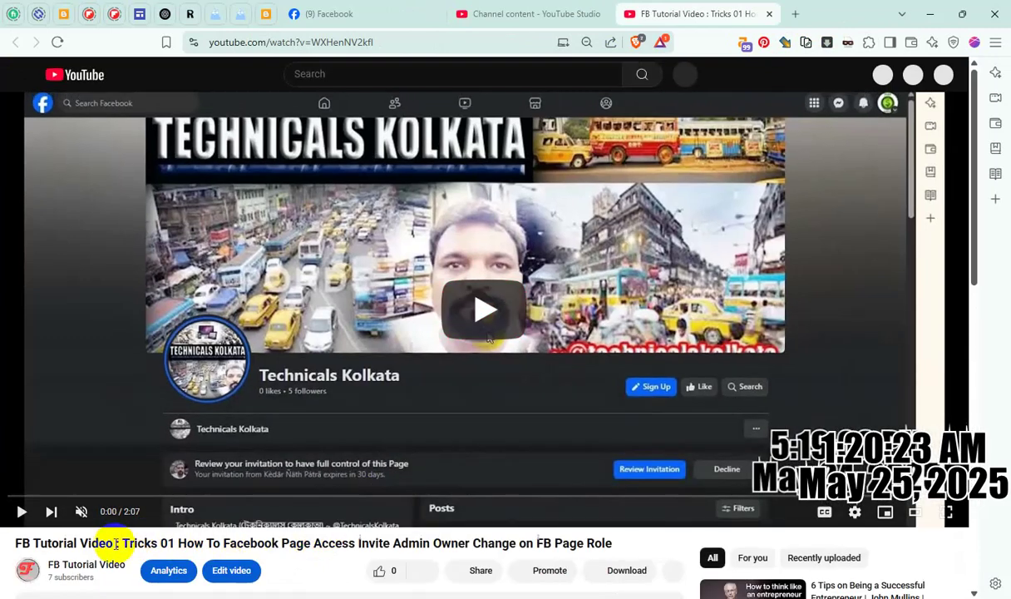
drag(125, 544, 618, 544)
key(ctrl+c)
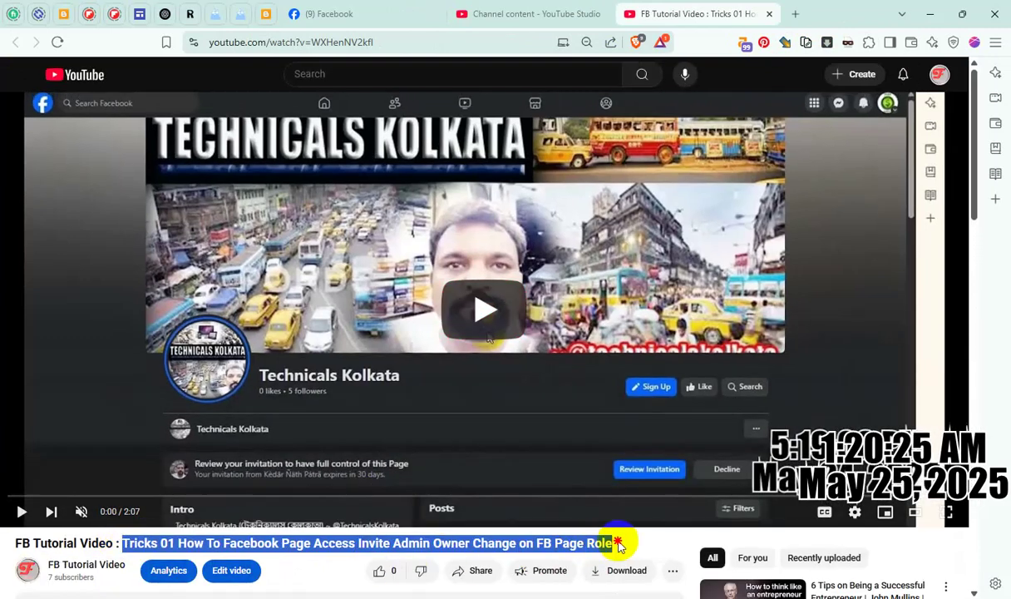
Step: Share the Facebook page access video to the #technicalPostVideo blog on Blogger as a new post draft
click(471, 570)
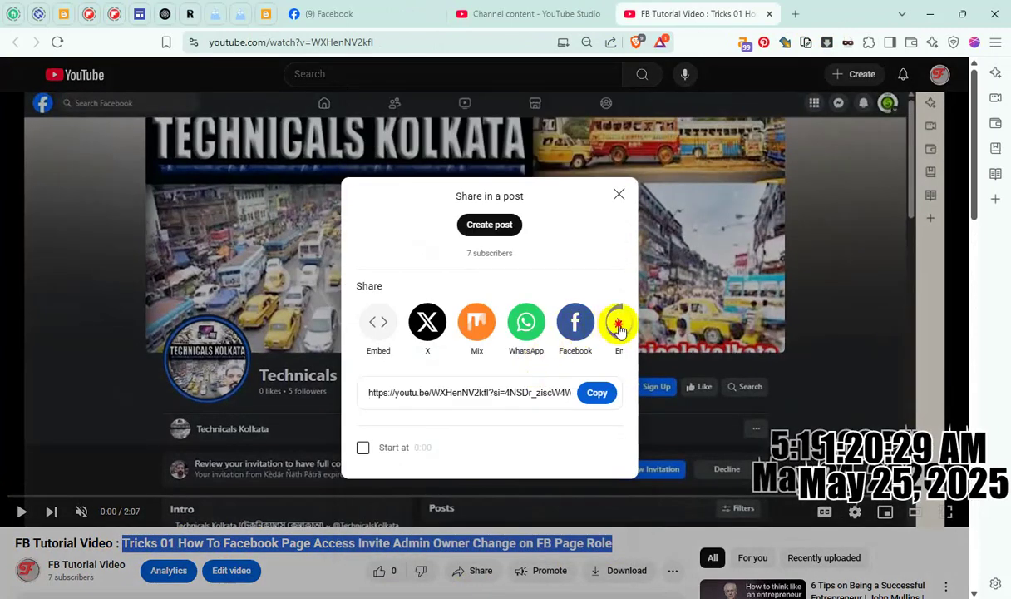
click(618, 322)
click(619, 321)
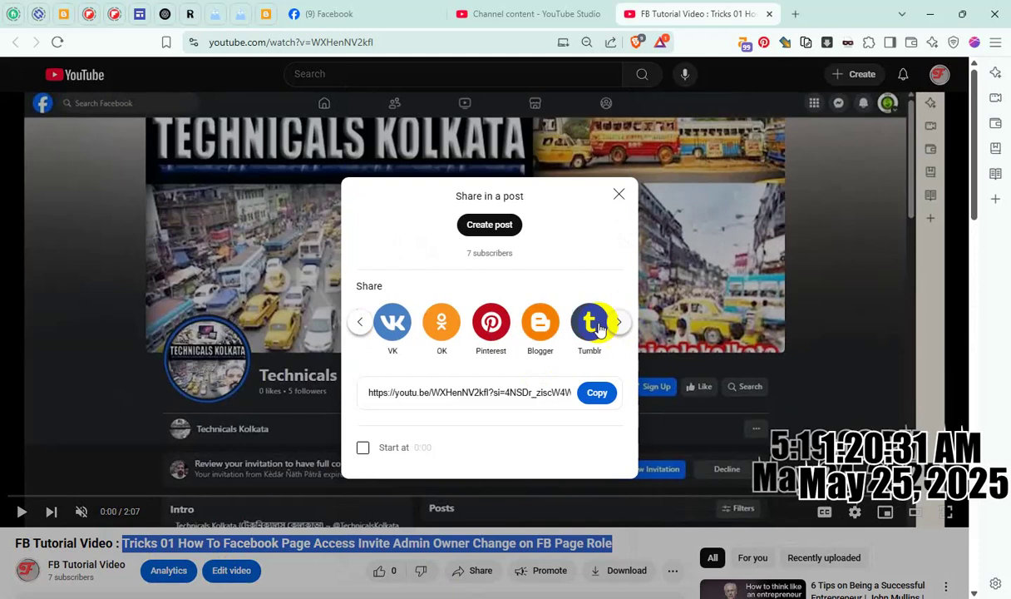
click(440, 326)
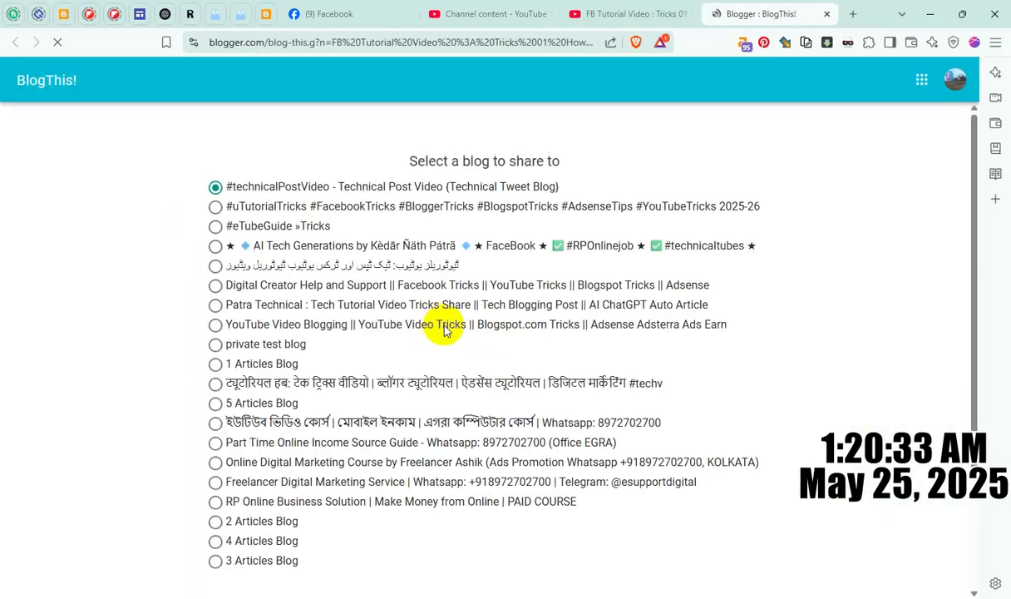
scroll(604, 478, down, 3)
click(499, 469)
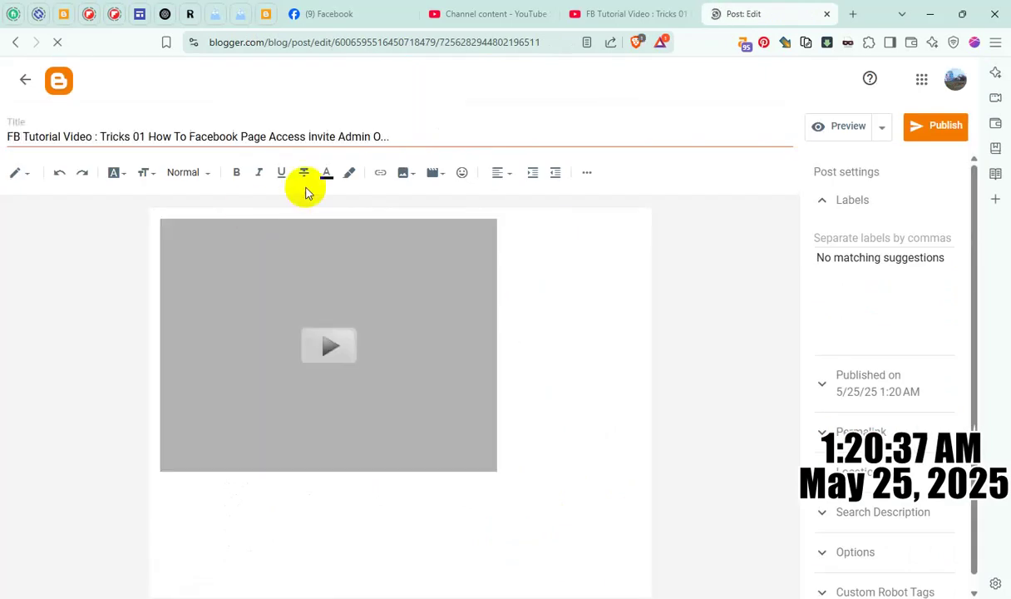
Step: Replace the post title with the copied page access title, without the "FB Tutorial Video" prefix, and centre the embedded video
triple_click(362, 135)
key(ctrl+v)
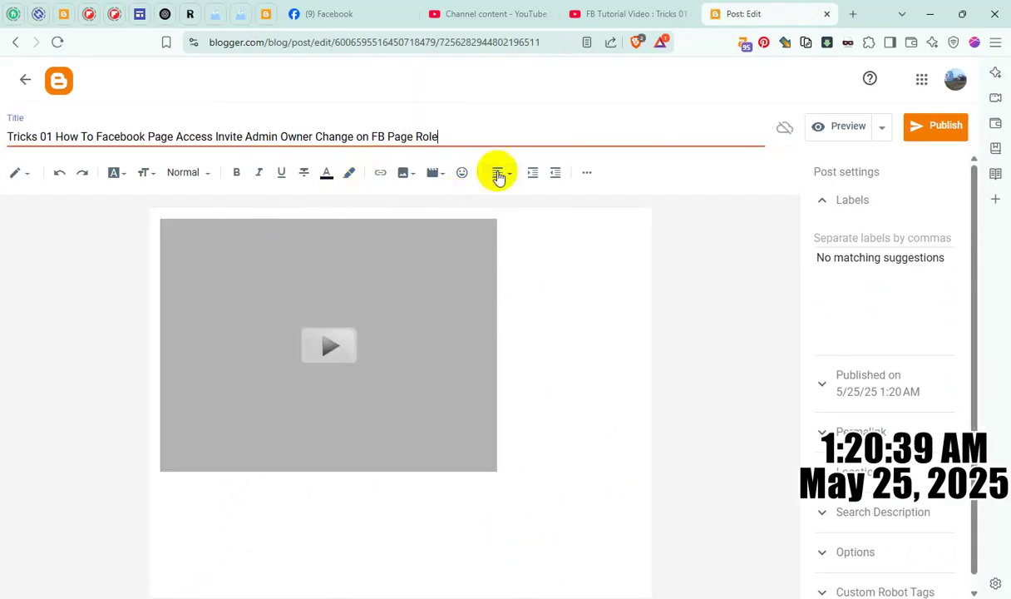
click(498, 172)
click(531, 213)
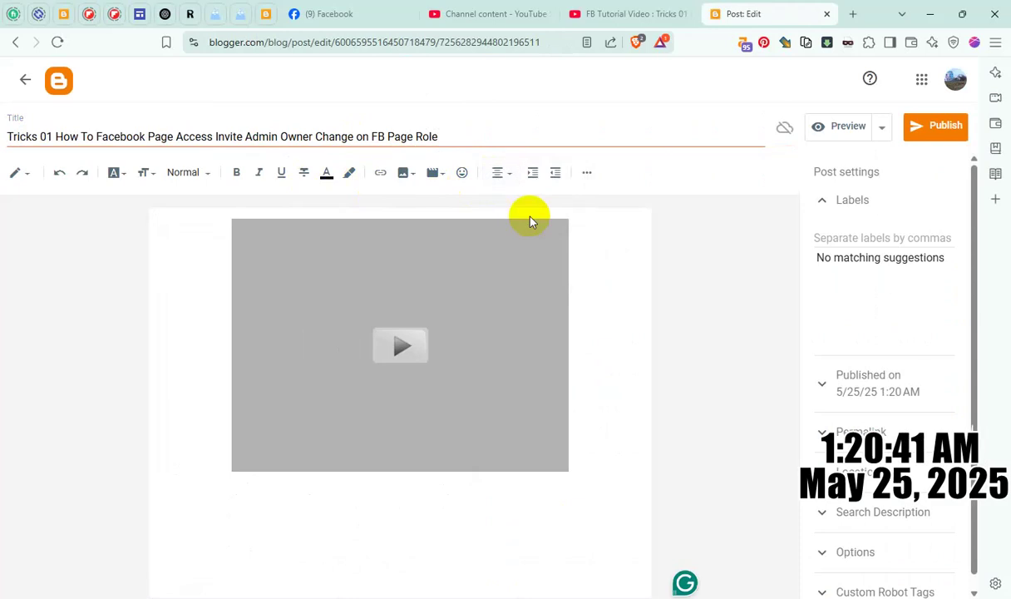
Step: Surround the video with "ads" lines, insert the page access title between f and s filler lines, and enter it as search description
text(adssssssssssssssss)
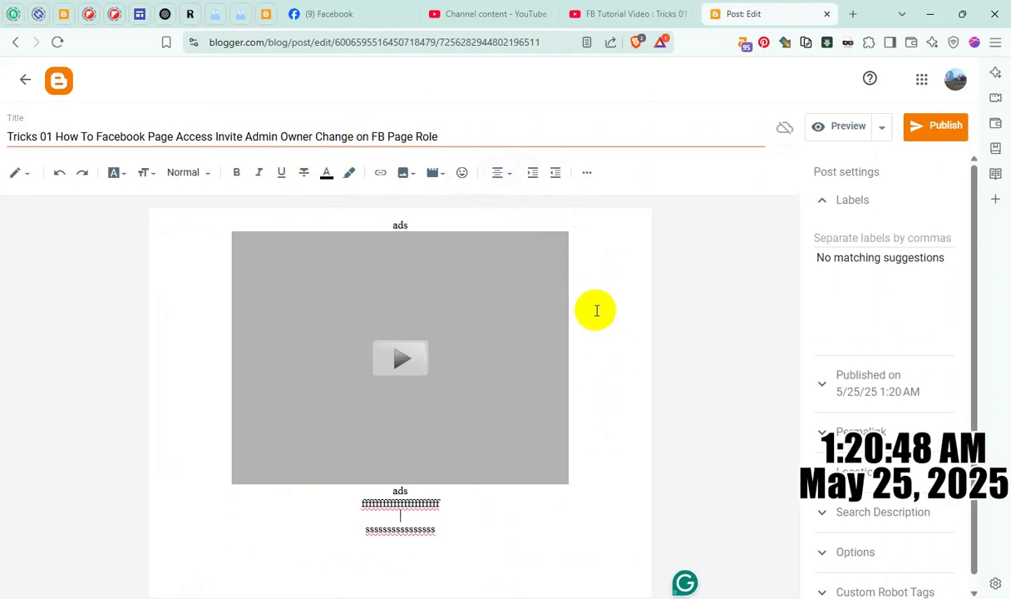
text(Invite Admin Owner Change on FB Page… Role)
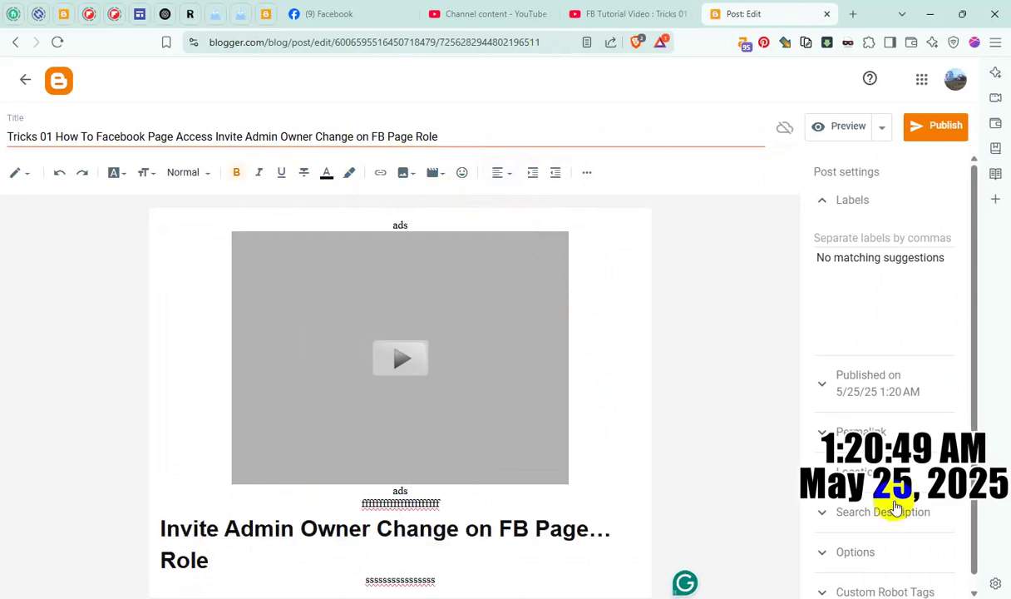
click(913, 513)
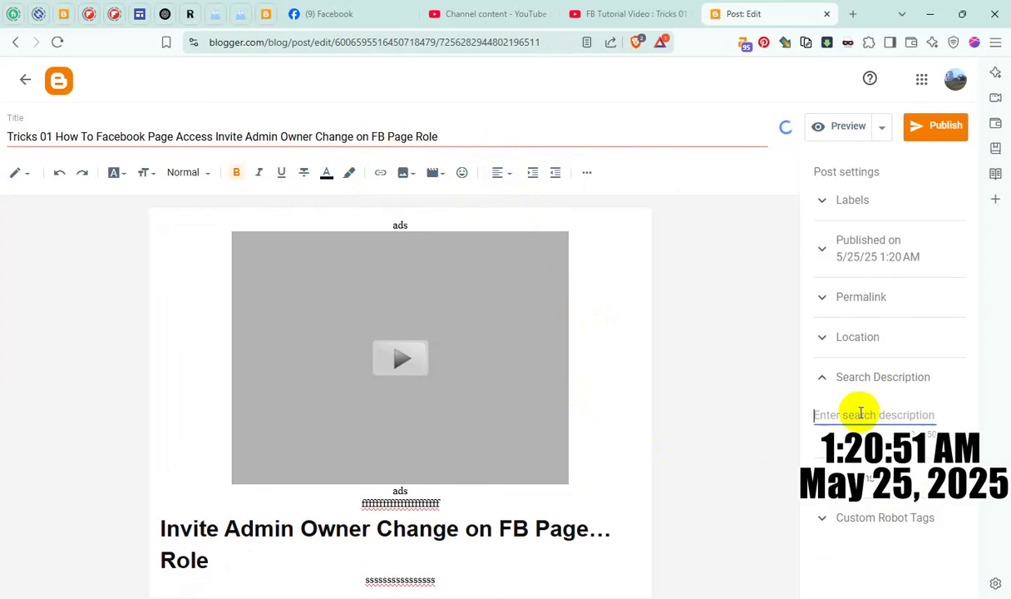
key(ctrl+v)
Step: Set reader comments to "Do not allow, hide existing" and publish the Facebook page access post
click(846, 544)
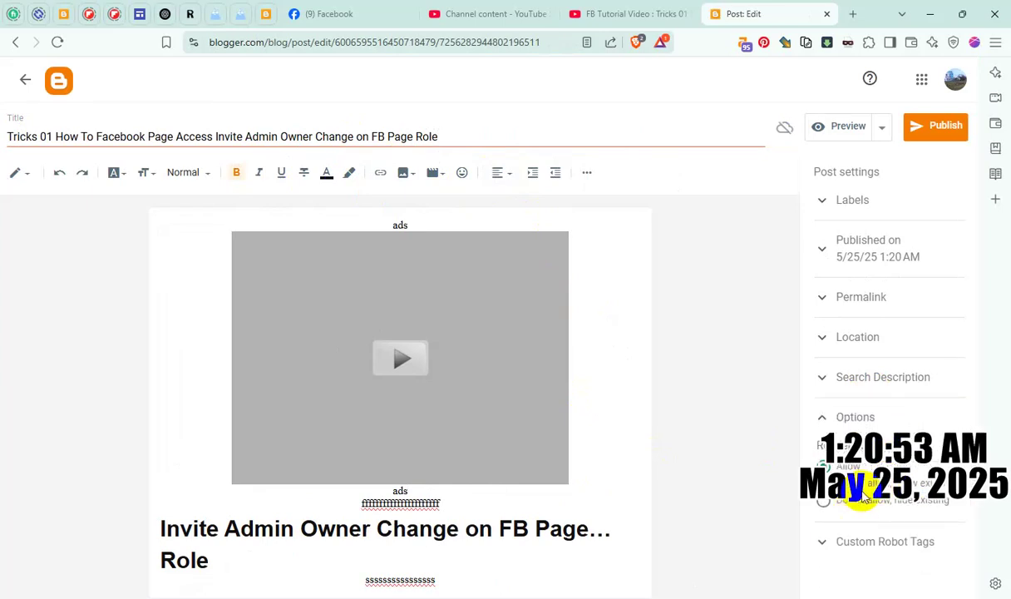
click(944, 123)
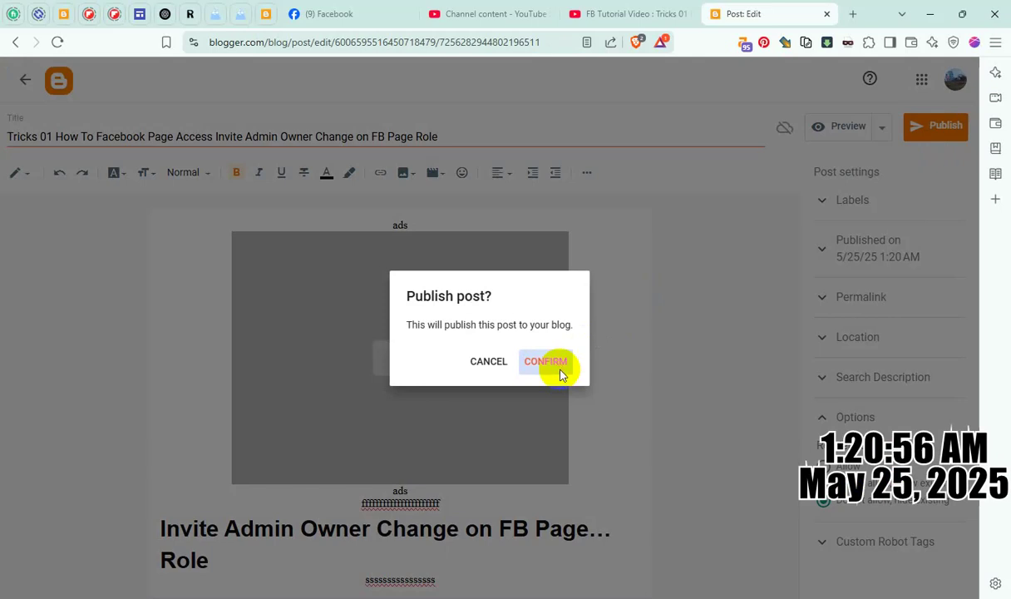
click(548, 363)
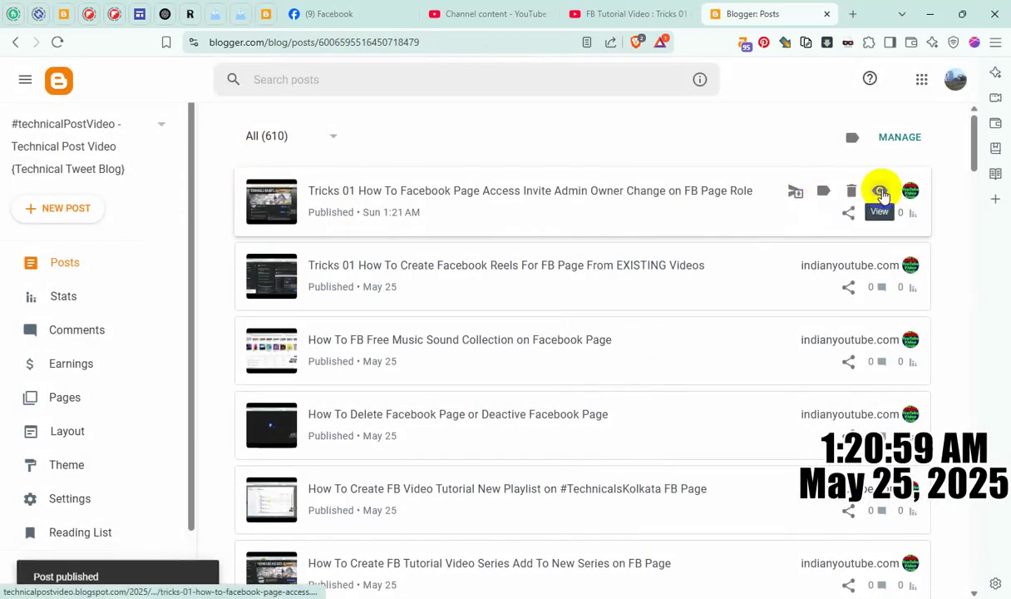
Step: View the published Facebook page access post on the blog, checking its video and text, then close it
click(880, 190)
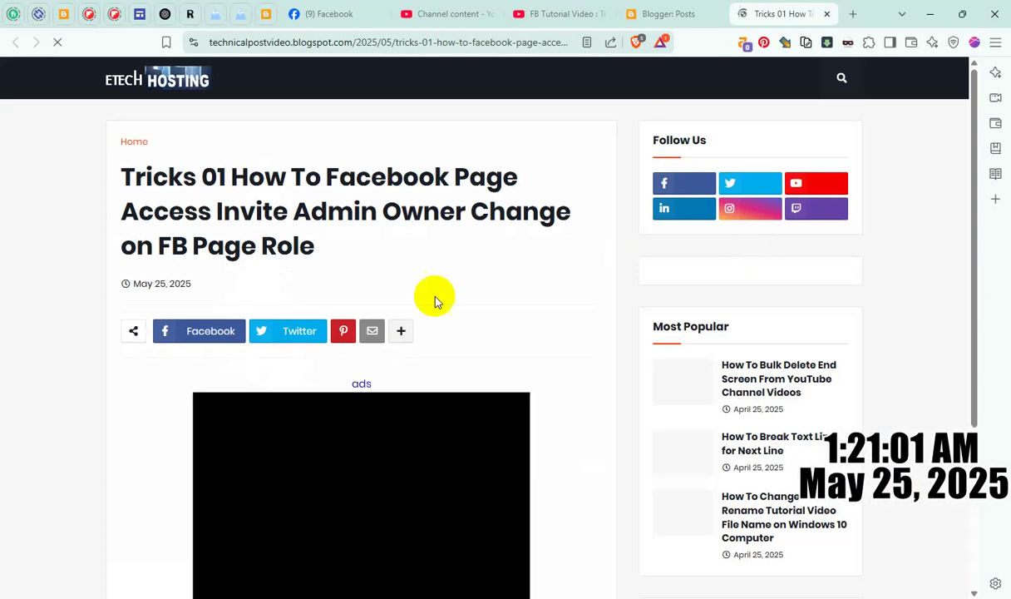
scroll(517, 343, down, 4)
scroll(519, 340, up, 3)
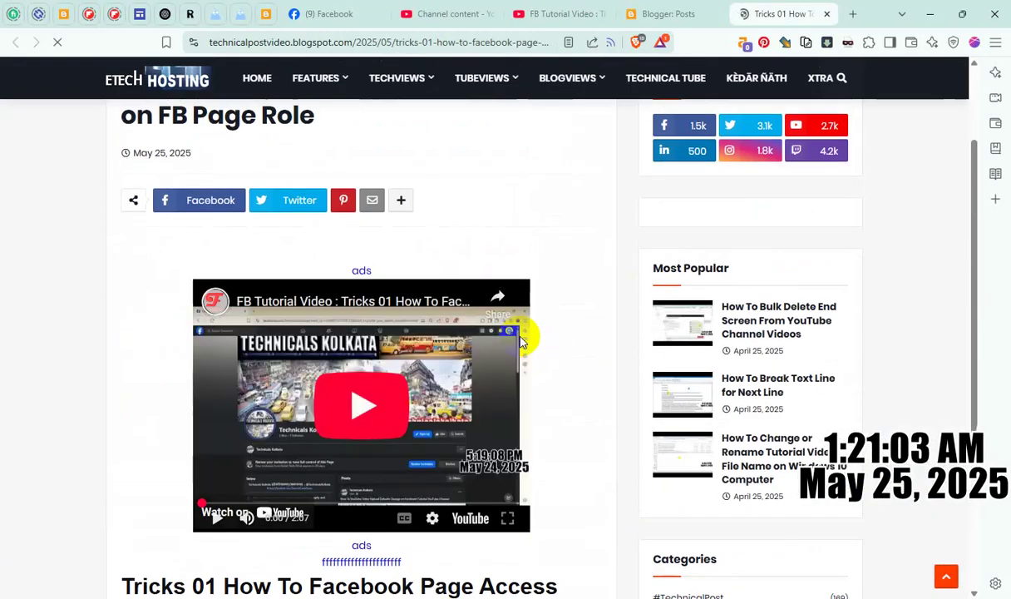
click(827, 15)
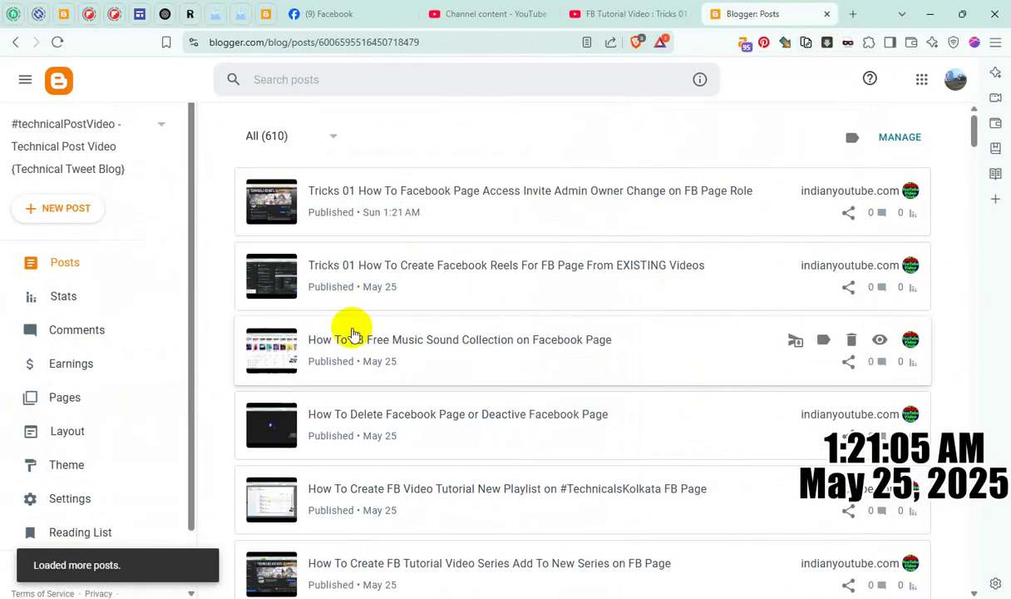
Step: Close the Blogger posts list and the page access video, and mark the "Tricks 02" video as selected in the channel content list
click(829, 15)
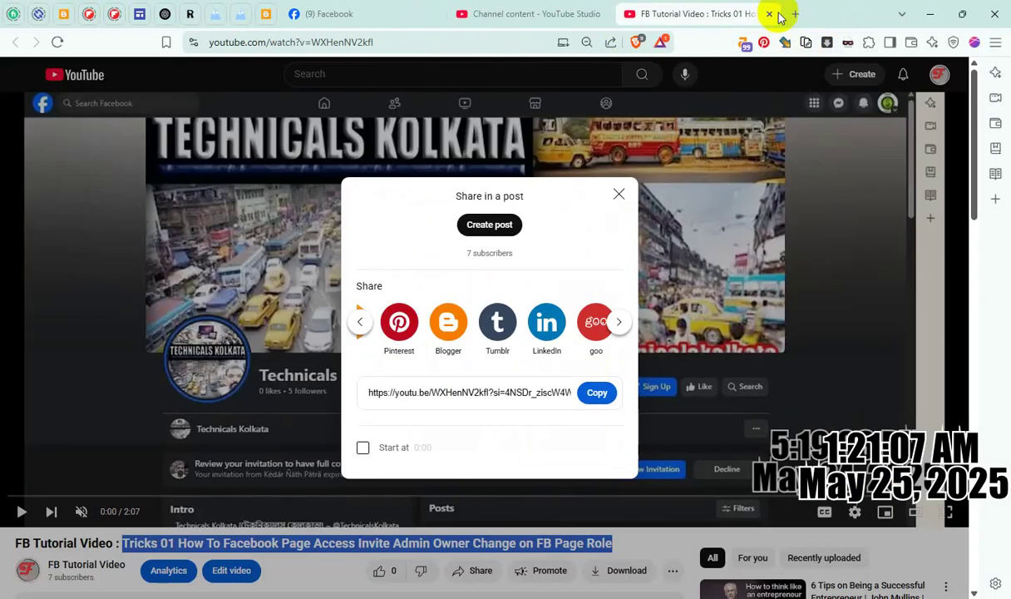
click(768, 15)
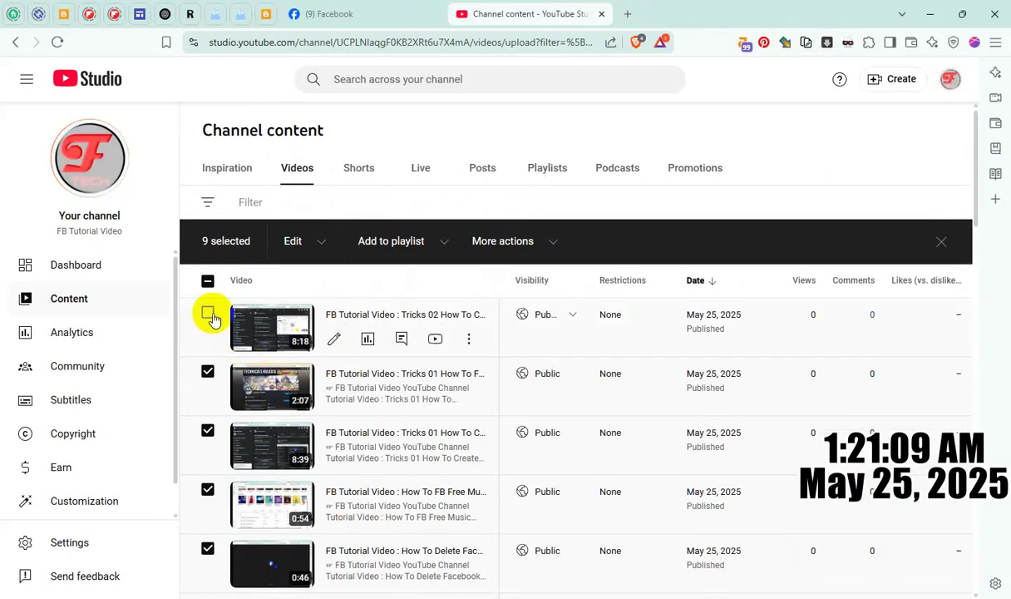
click(207, 314)
scroll(656, 380, down, 5)
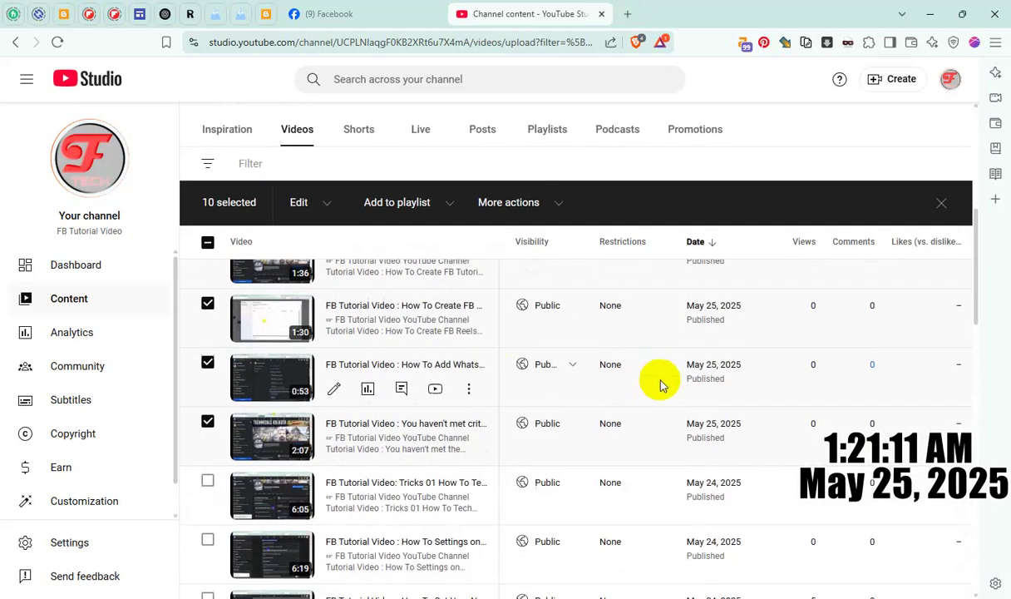
scroll(657, 384, down, 5)
scroll(399, 350, up, 10)
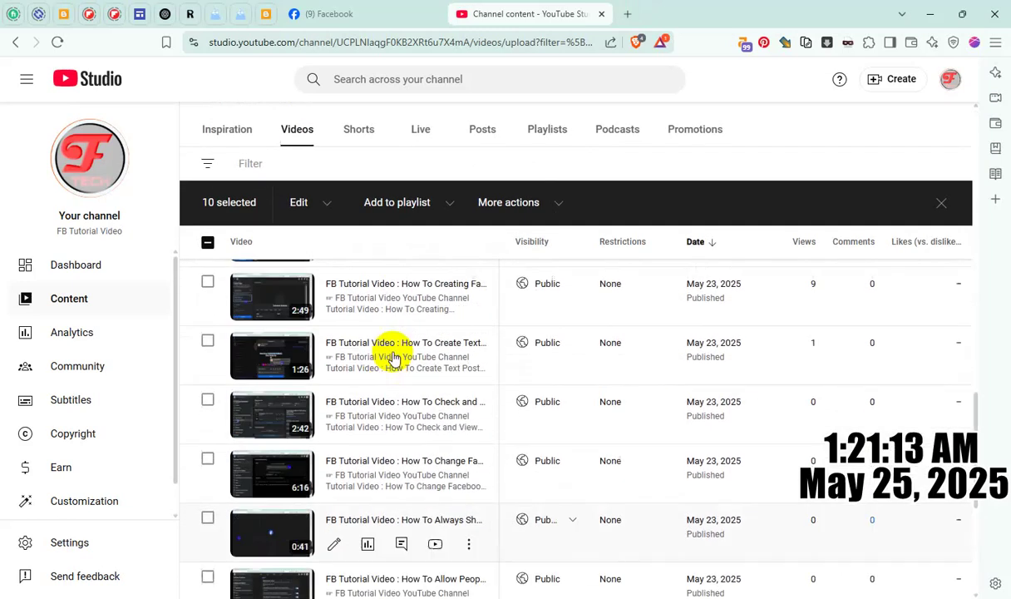
scroll(411, 350, up, 5)
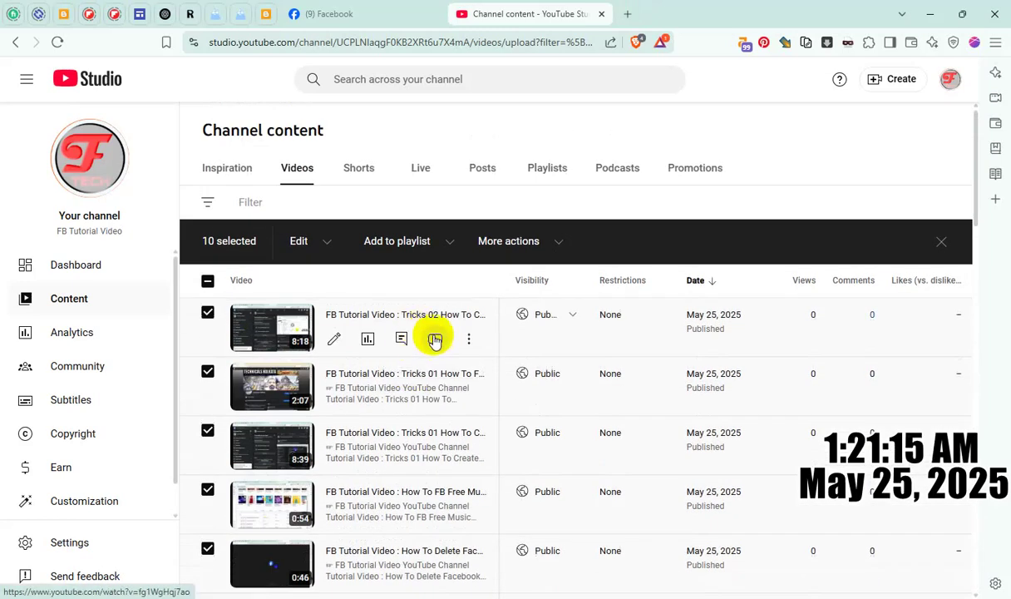
Step: Open the "Tricks 02" video on YouTube and copy its title without the "FB Tutorial Video" prefix
click(436, 340)
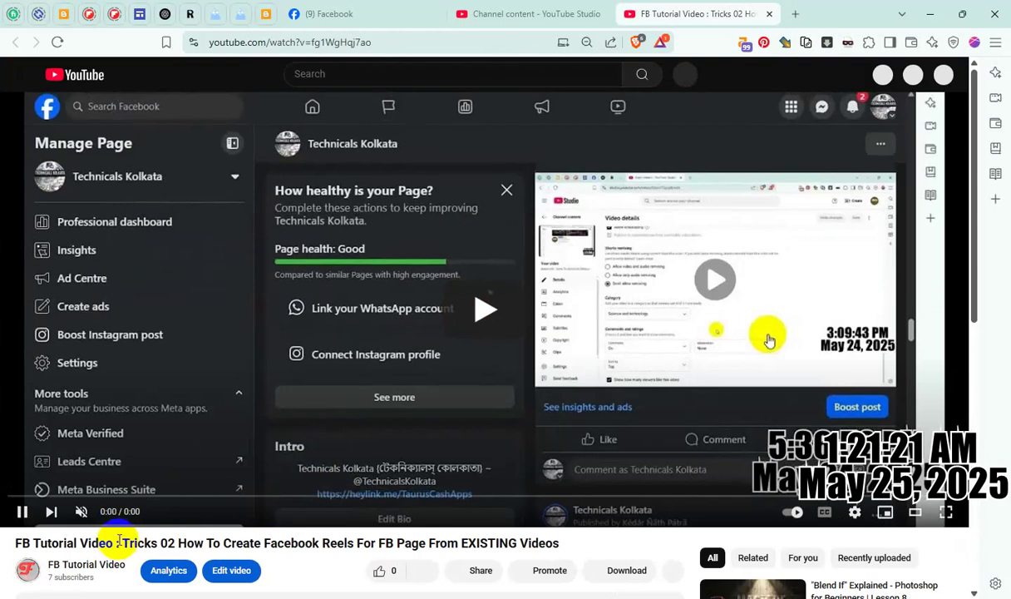
drag(124, 542, 523, 521)
key(ctrl+c)
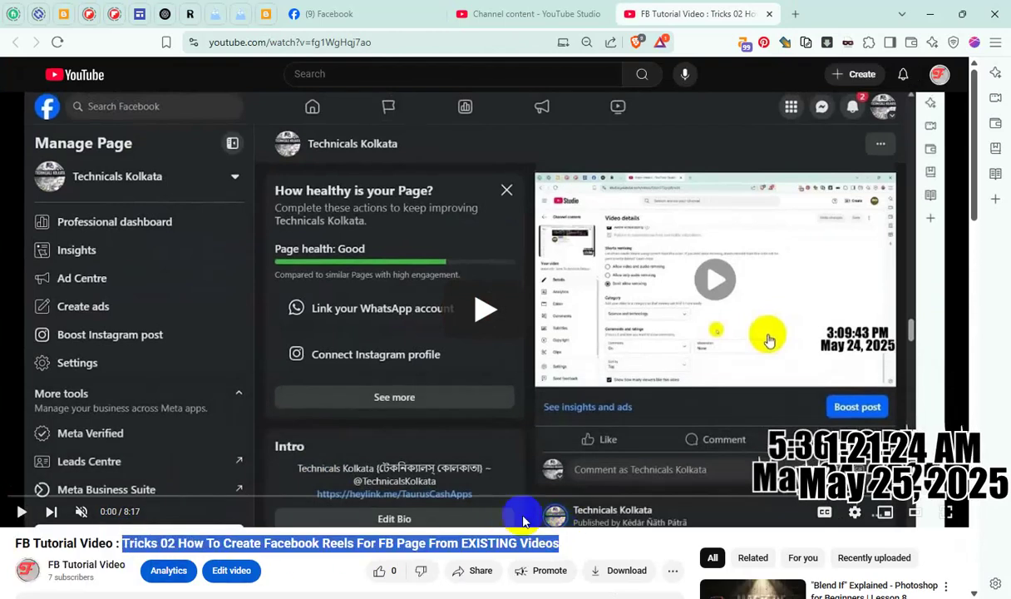
Step: Share the "Tricks 02" video to Blogger and open the resulting blog post in the editor
click(472, 581)
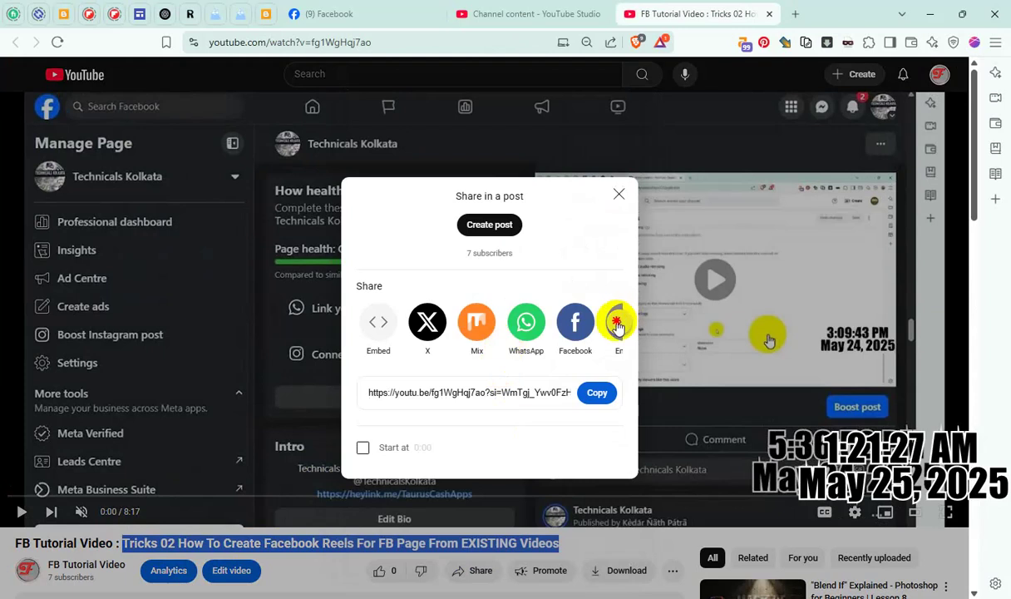
click(617, 325)
click(617, 325)
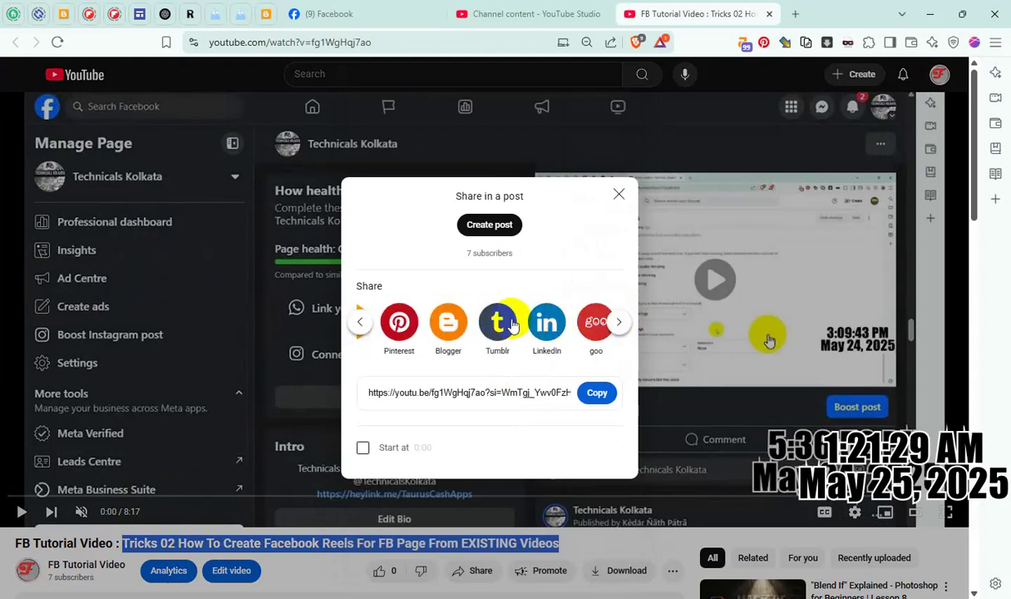
click(447, 328)
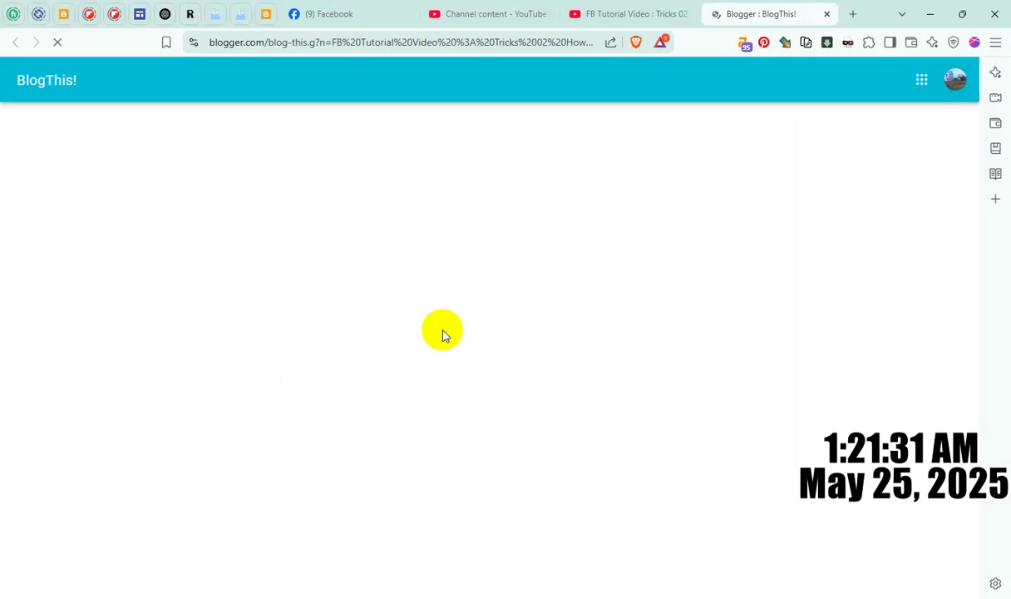
scroll(436, 418, down, 2)
click(491, 473)
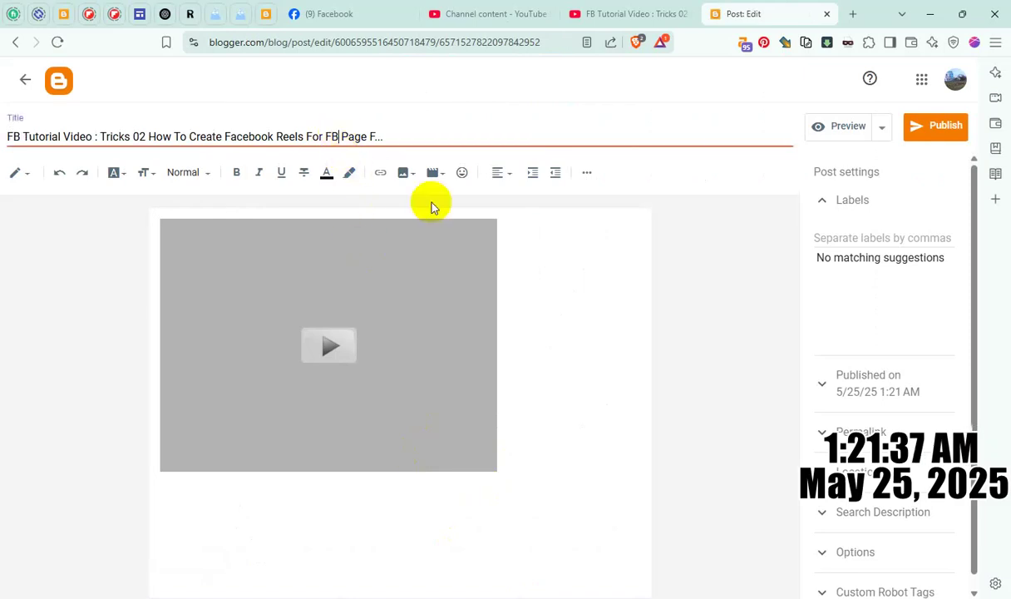
Step: Replace the post title with the copied one and centre the video between "ads" lines, adding an f filler line below
click(502, 175)
click(525, 209)
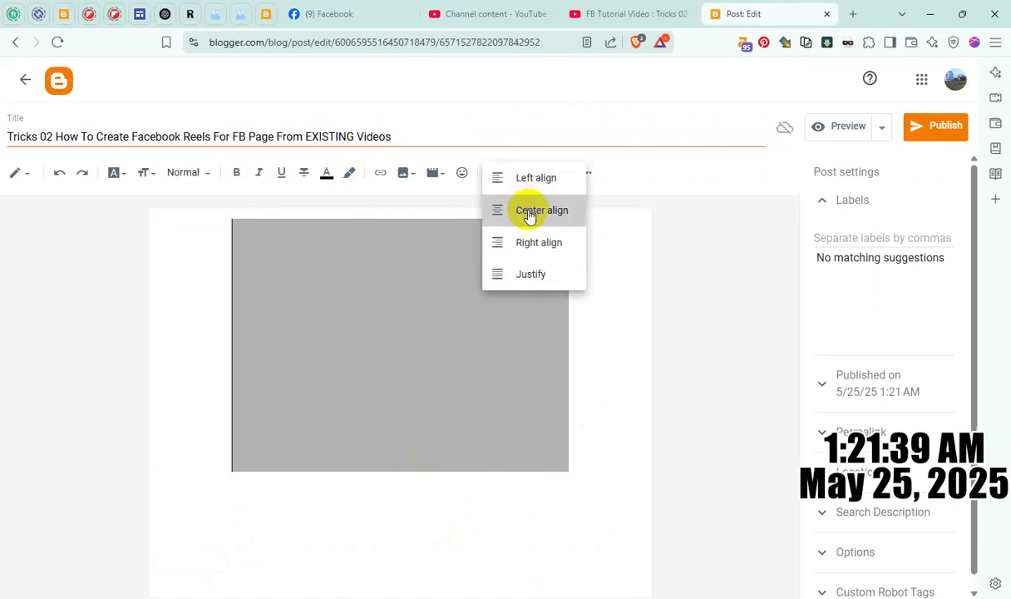
key(Return)
text(ads)
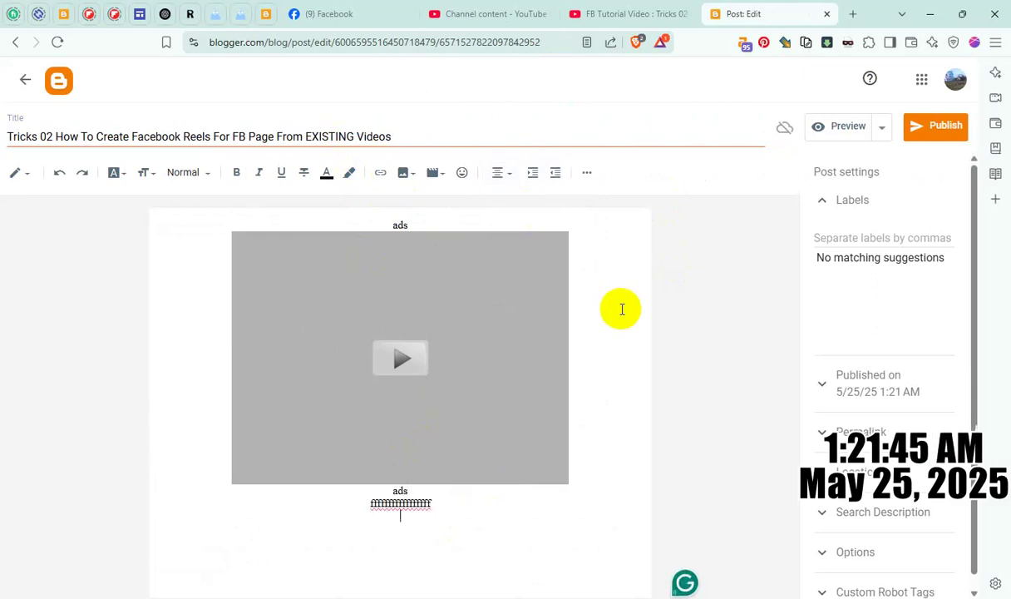
Step: Insert "Tricks 02 How To Create Facebook Reels For FB Page From EXISTING Videos" below the filler line and as the search description
key(ctrl+v)
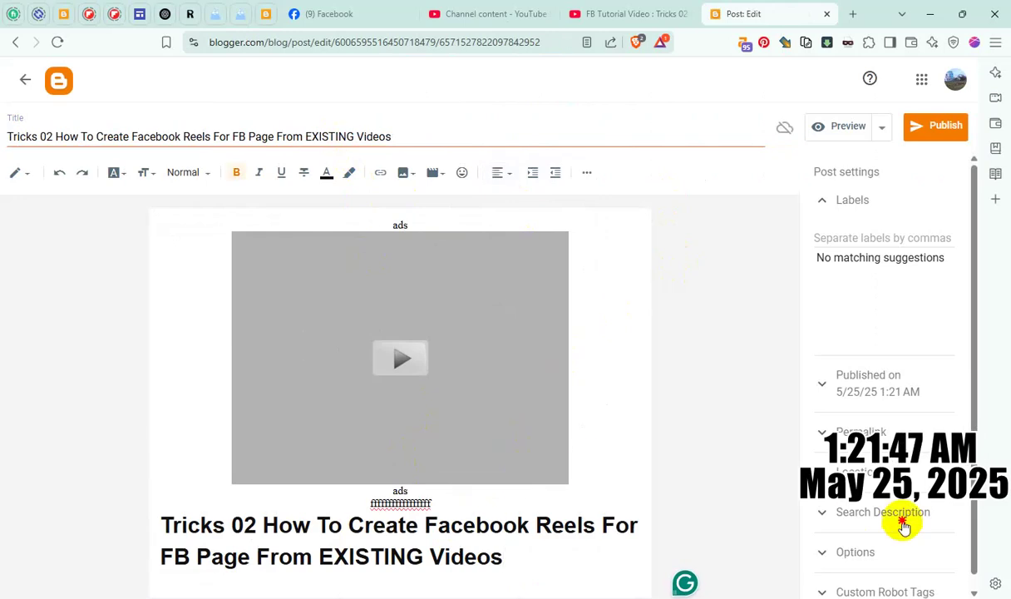
click(890, 513)
click(865, 413)
key(ctrl+v)
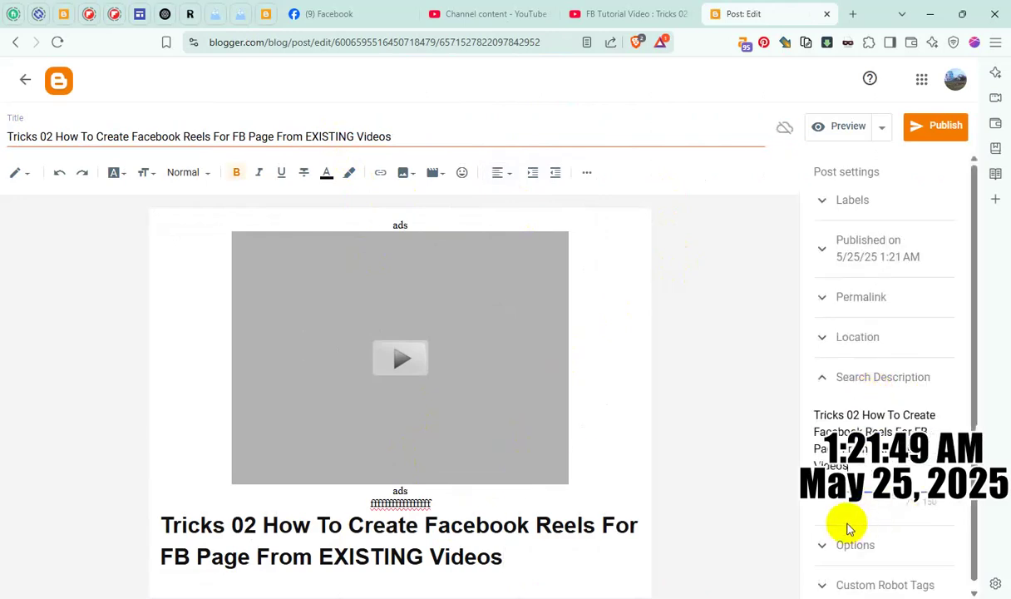
Step: Set reader comments to "Do not allow, hide existing" and publish the "Tricks 02" Facebook Reels post
click(851, 524)
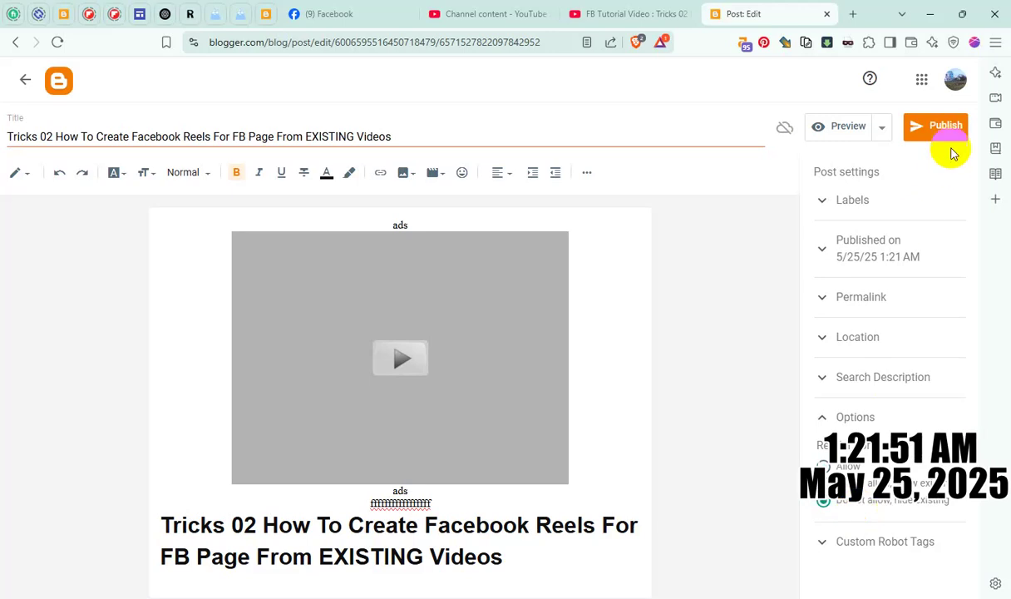
click(915, 125)
click(540, 359)
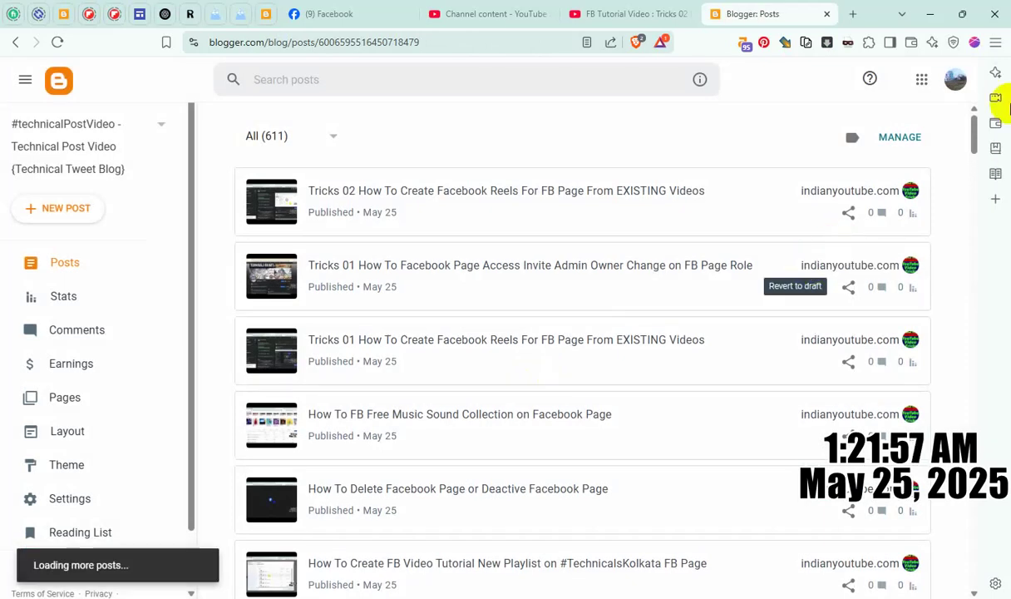
Step: View the published "Tricks 02" post on the blog, checking its title and embedded video, then close it
click(880, 193)
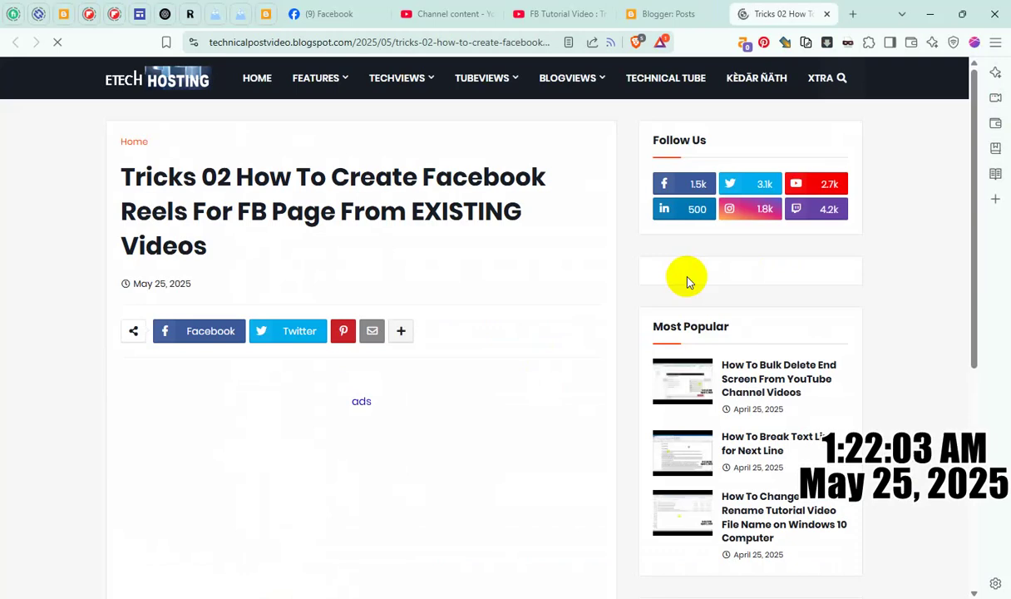
scroll(532, 341, down, 4)
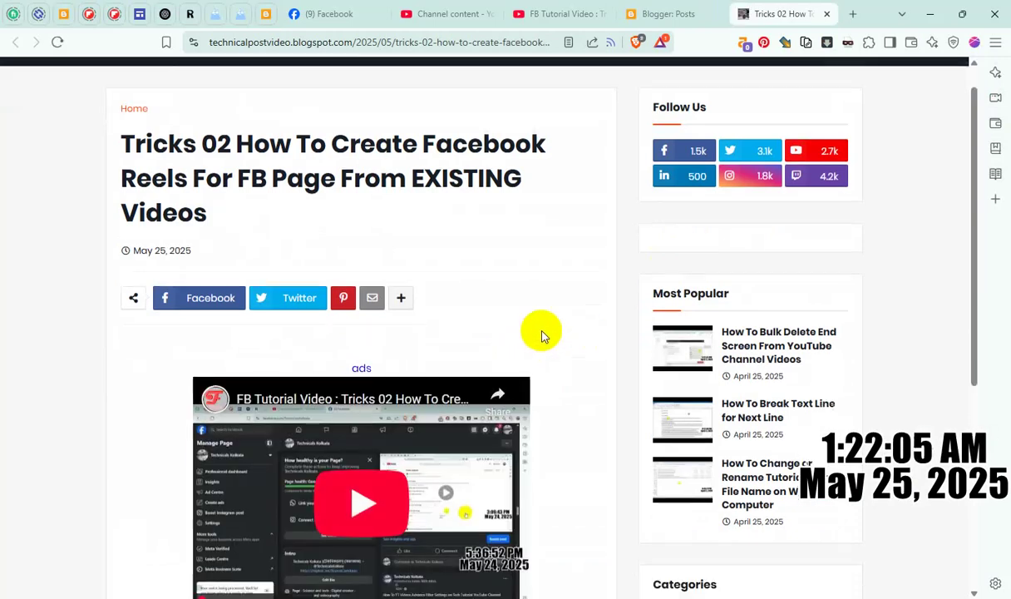
scroll(541, 336, up, 3)
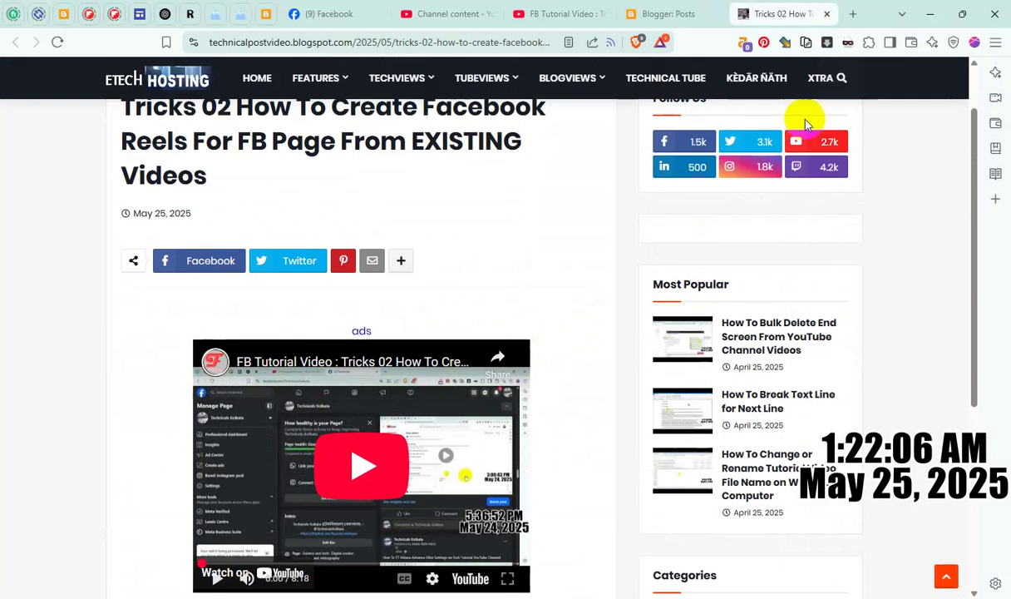
click(829, 15)
Step: Close the Blogger posts list and the "Tricks 02" video, and look through the rest of the channel content list
click(826, 15)
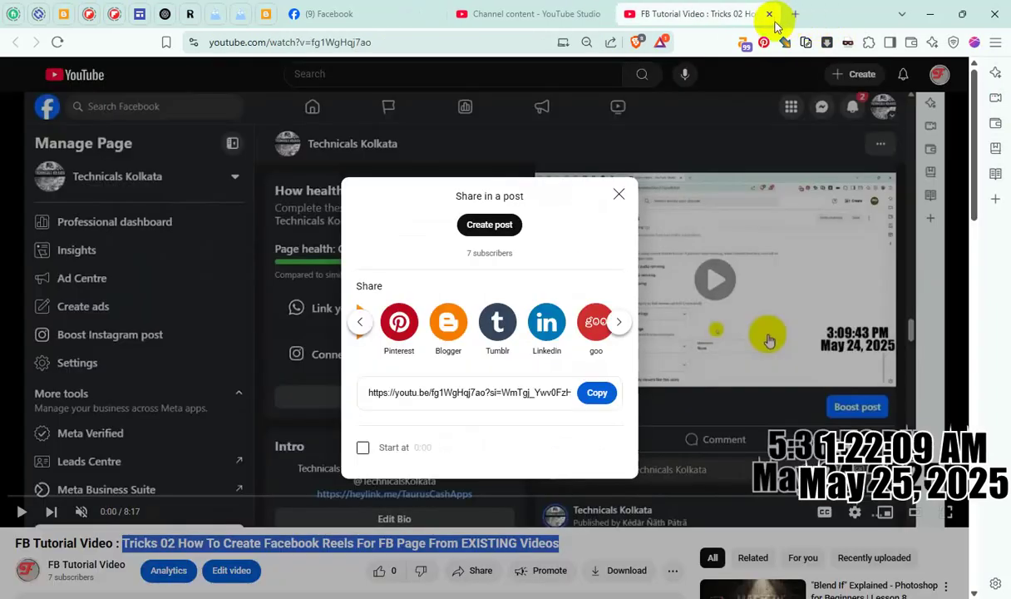
click(769, 14)
scroll(614, 361, down, 3)
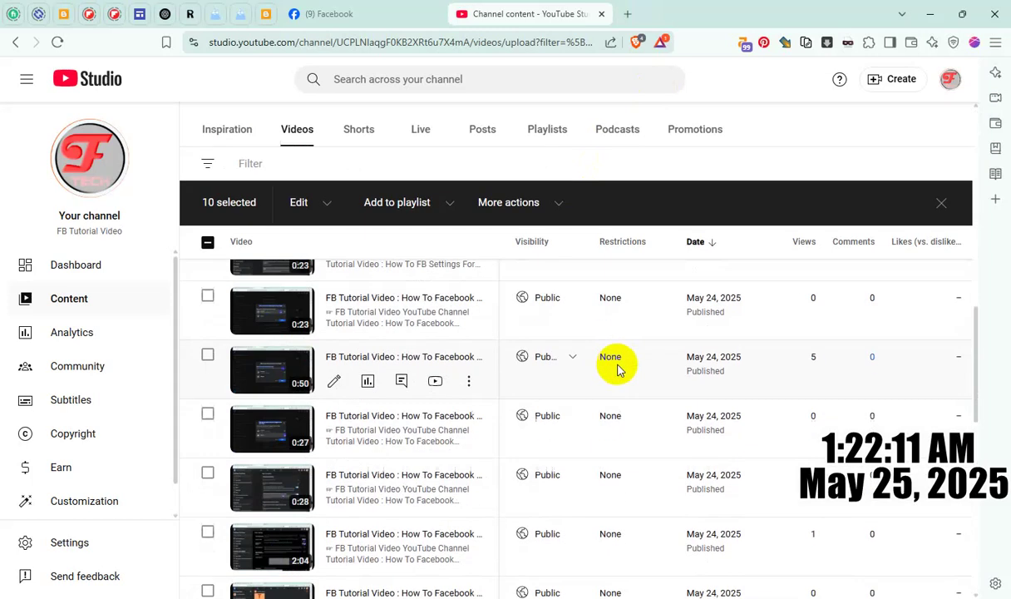
scroll(617, 369, down, 5)
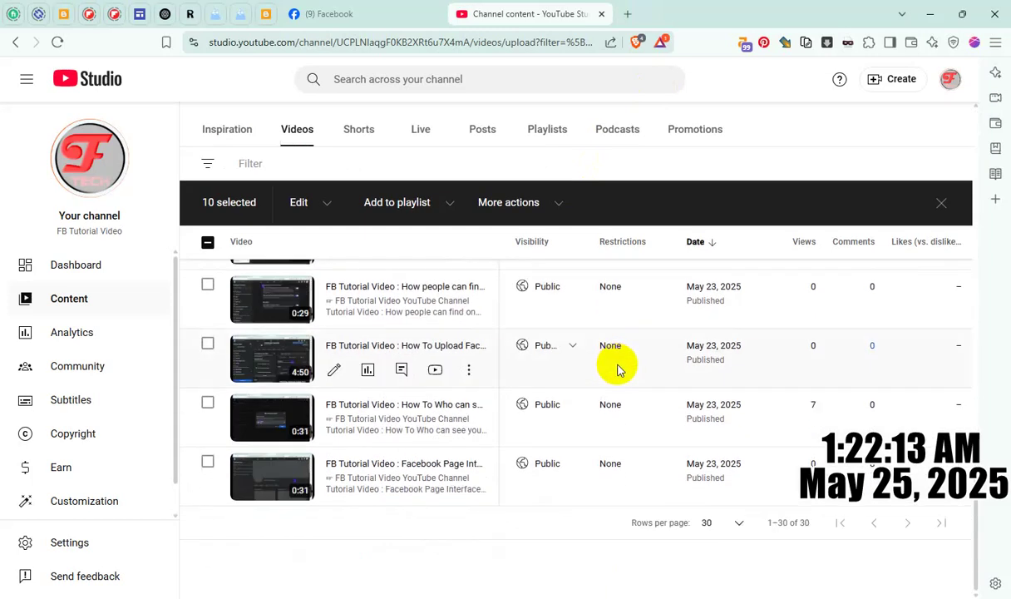